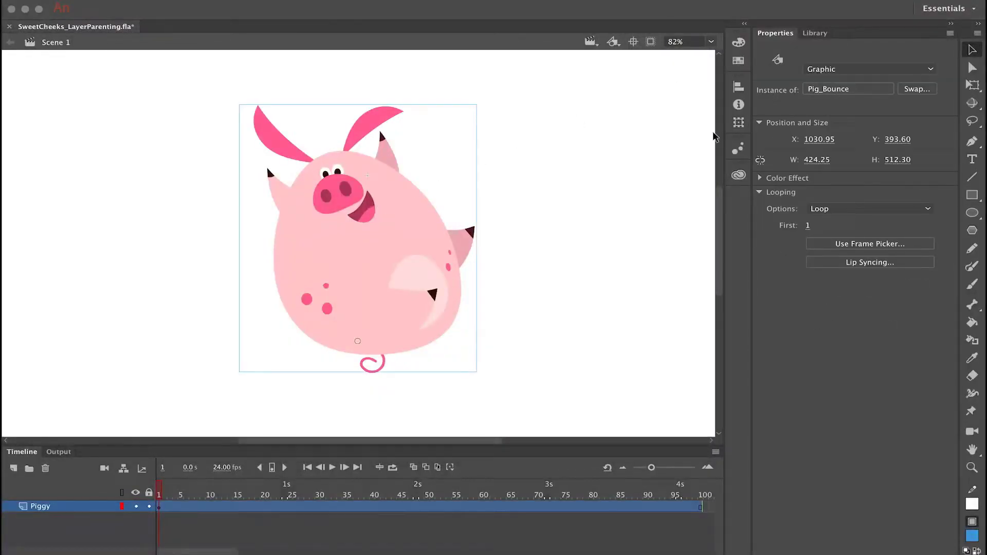
Open the pig's Pig_Bounce symbol for editing and enlarge the timeline to show all of its layers.
mouse_move(349, 245)
mouse_down()
mouse_move(439, 244)
mouse_move(356, 242)
mouse_up()
double_click(356, 242)
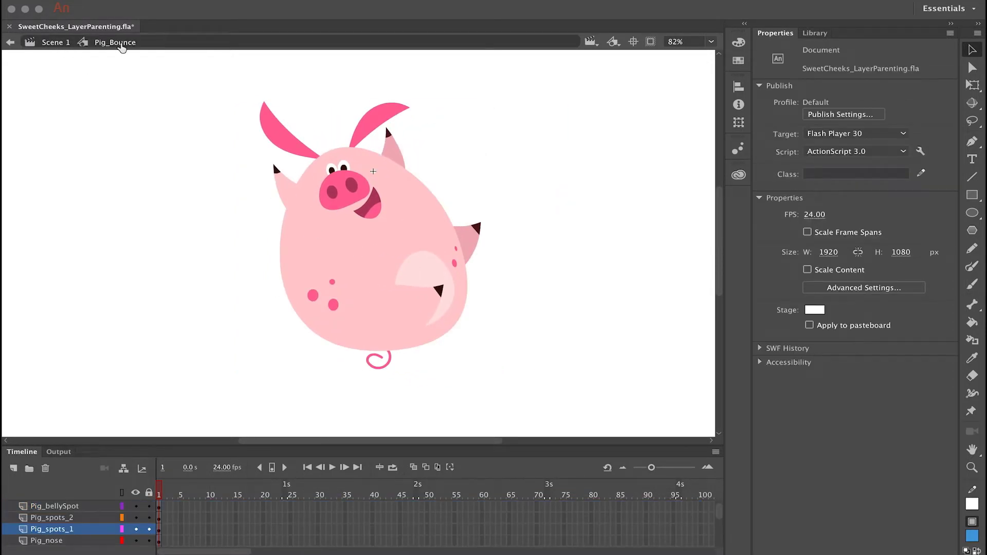
drag(309, 446, 319, 280)
Examine which body part each layer holds by going through them one by one, from Pig_leg down to Pig_Arm.
click(75, 340)
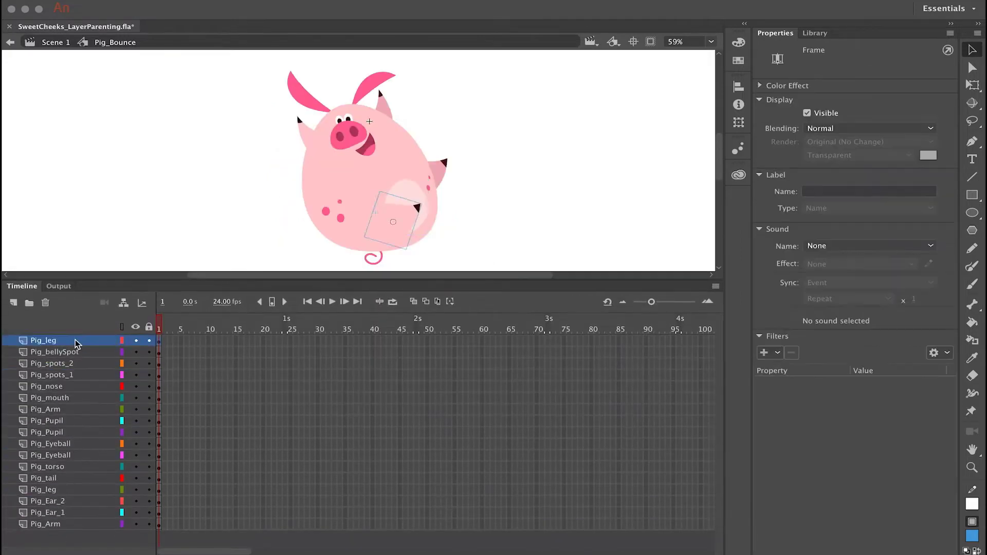
click(85, 352)
click(94, 363)
click(95, 374)
click(94, 386)
click(94, 397)
click(92, 409)
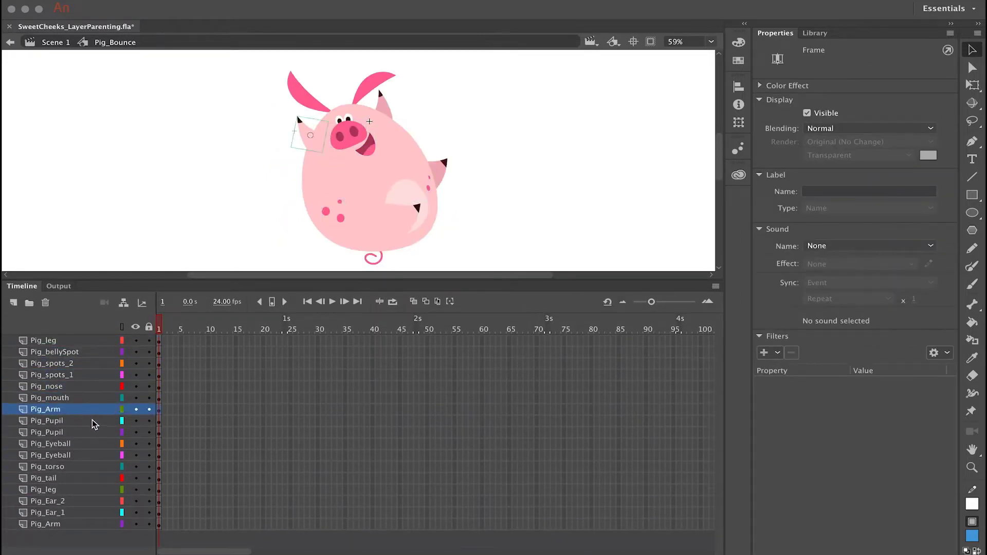
click(92, 421)
click(92, 431)
click(93, 443)
click(93, 455)
click(93, 467)
click(94, 477)
click(92, 489)
click(93, 501)
click(92, 512)
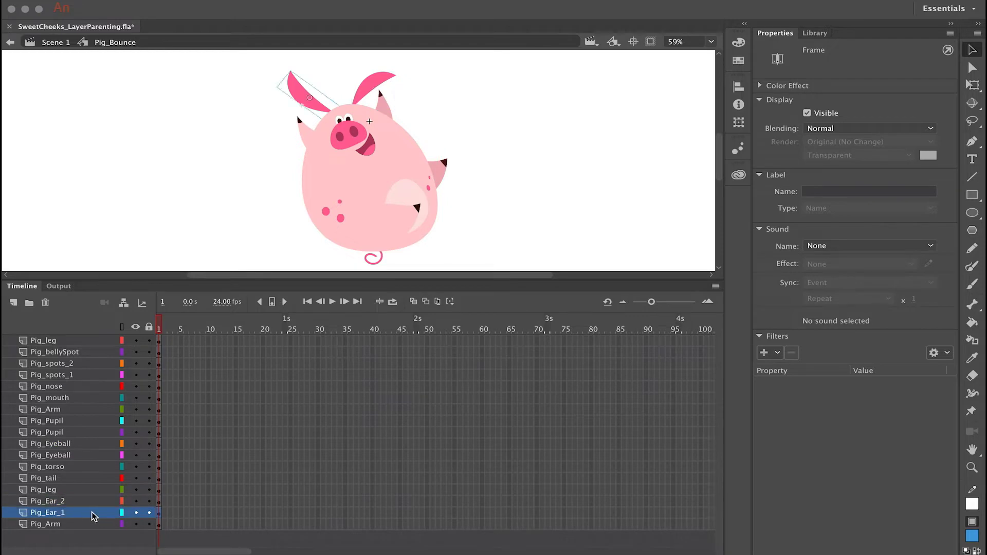
click(92, 523)
Try rotating the front leg about its centre with the Free Transform tool.
click(103, 342)
key(super+equal)
key(super+equal)
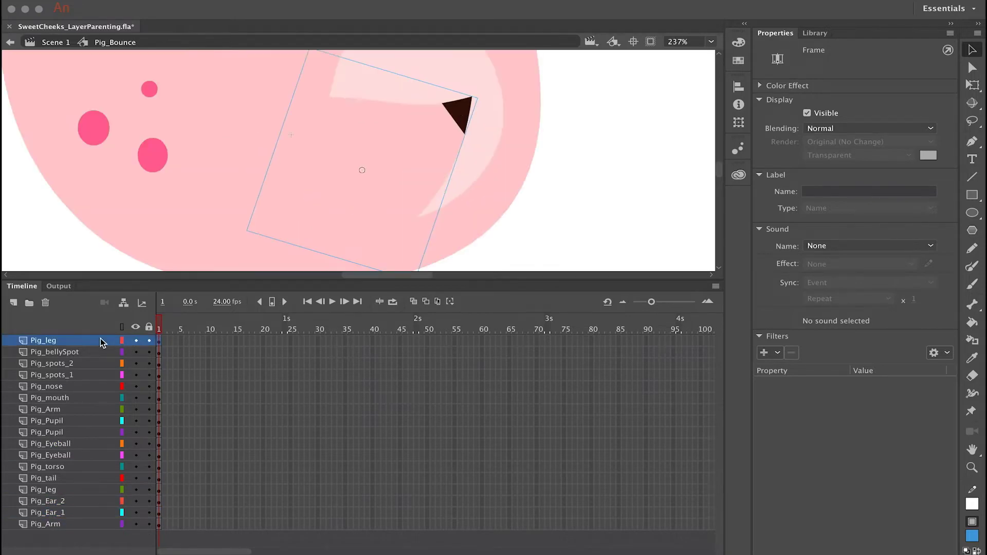
drag(241, 280, 239, 435)
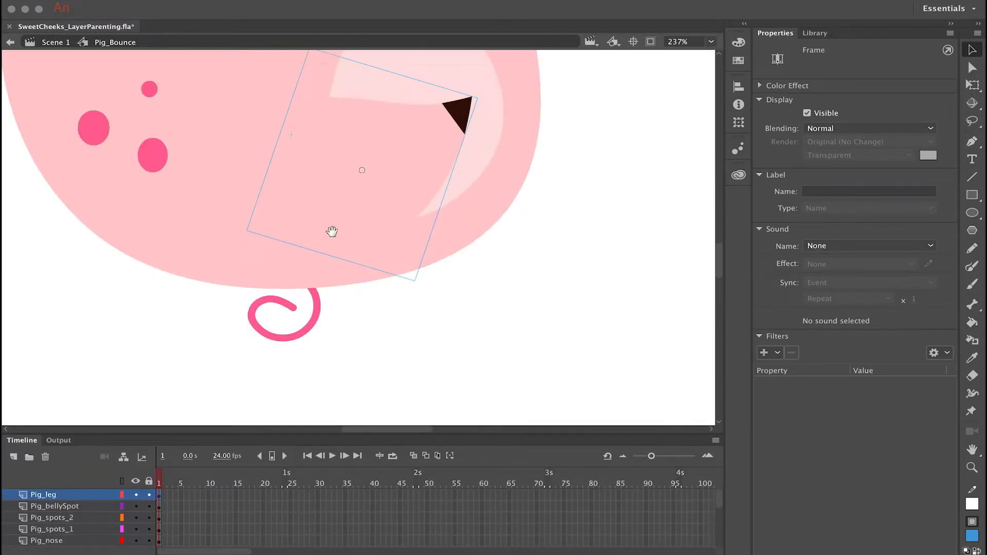
drag(331, 230, 380, 295)
click(973, 87)
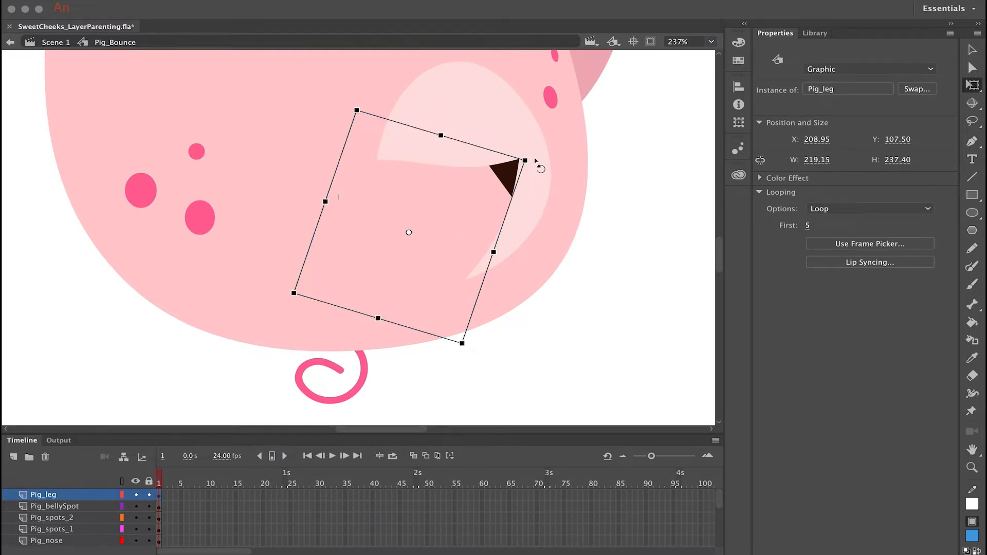
drag(537, 177, 546, 207)
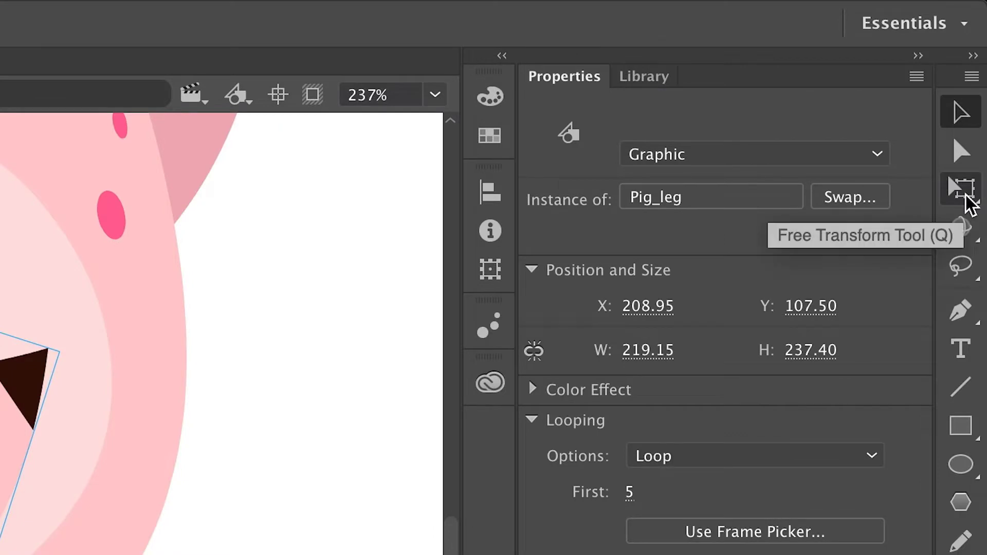
Move the front leg's transformation point from its centre to its base with Free Transform and test the leg's rotation.
click(966, 198)
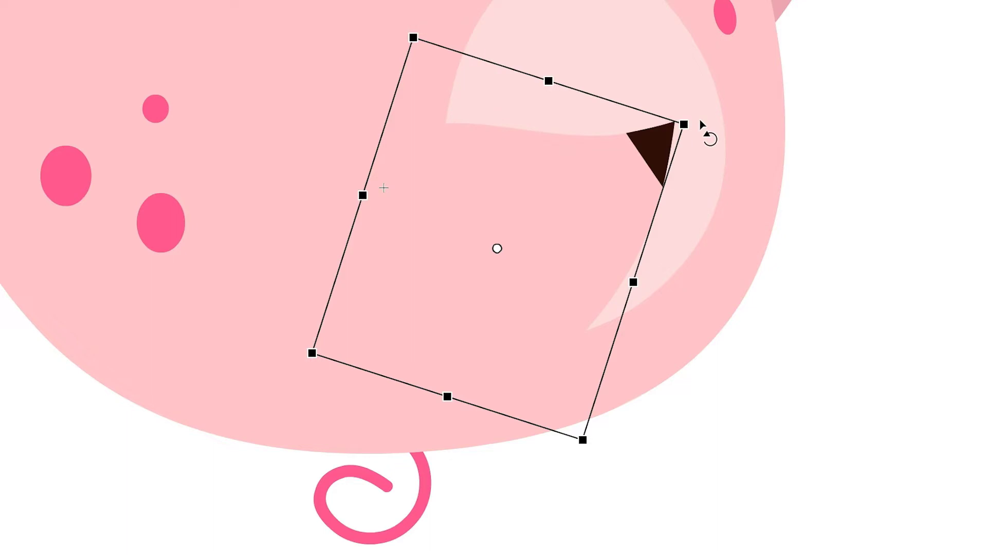
drag(702, 125, 720, 208)
key(ctrl+z)
drag(497, 247, 328, 343)
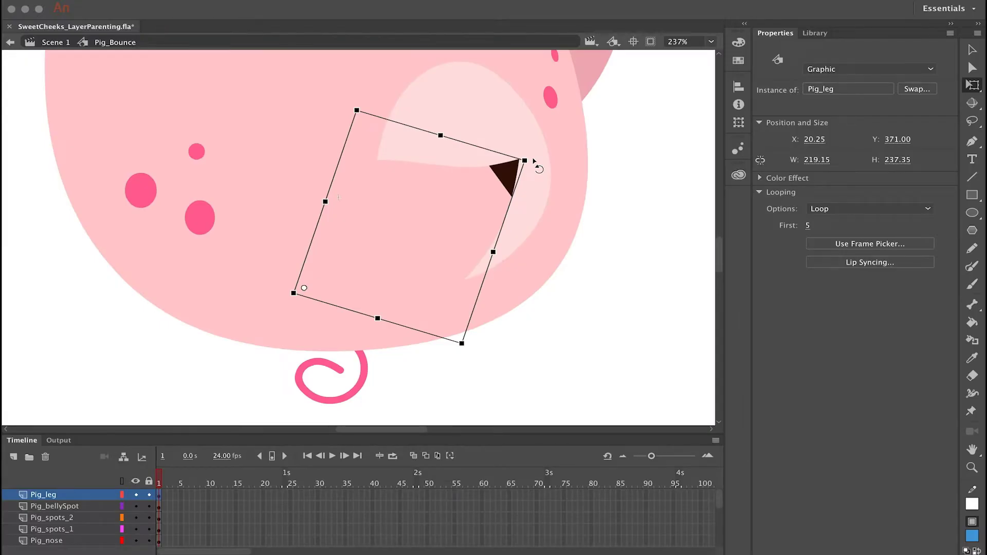
mouse_move(535, 163)
mouse_down()
mouse_move(551, 217)
mouse_move(530, 137)
mouse_move(564, 274)
mouse_move(549, 355)
mouse_move(564, 246)
mouse_move(523, 153)
mouse_up()
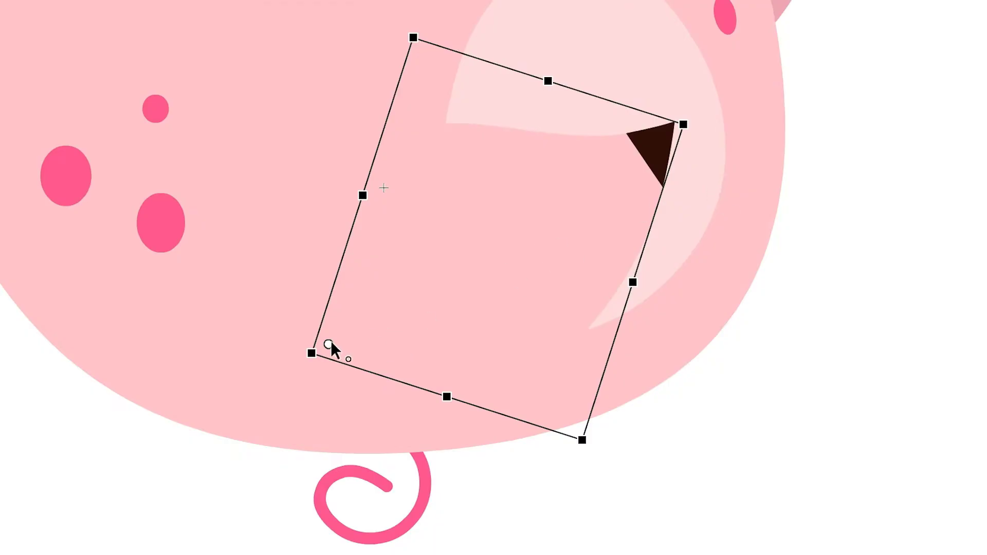
drag(300, 289, 360, 304)
drag(691, 127, 600, 39)
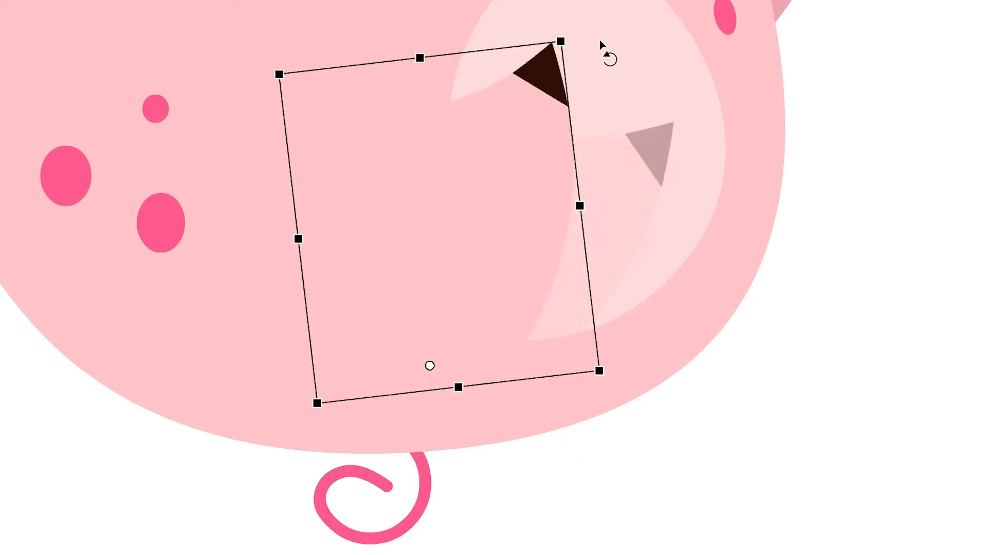
Move the back leg's transformation point to its base inside the body and the tail's to where it joins the body.
scroll(526, 174, down, 5)
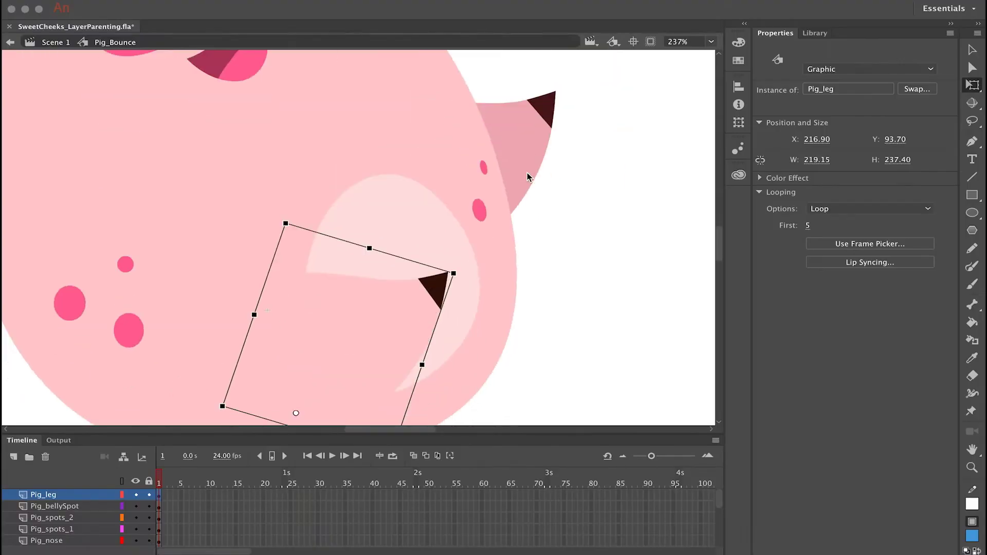
click(526, 172)
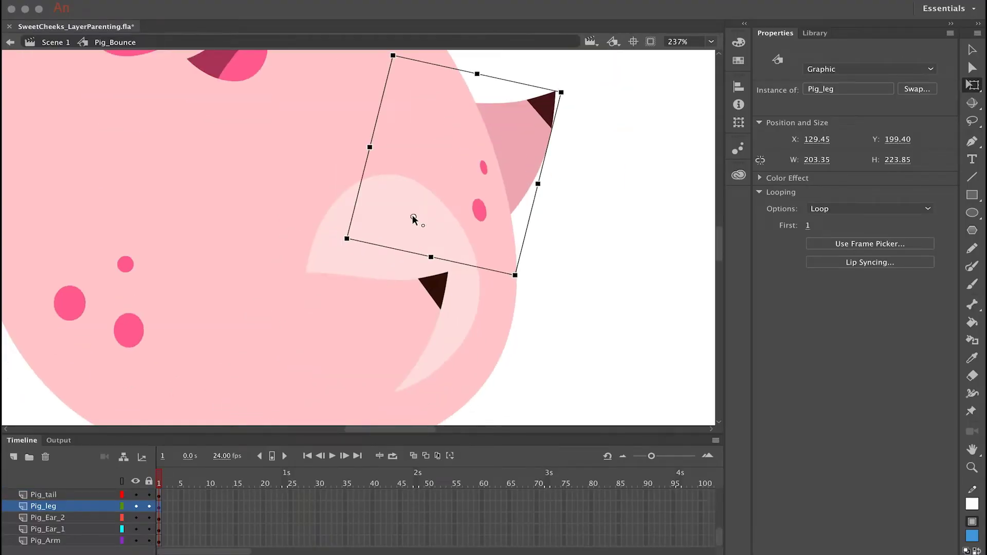
drag(308, 282, 401, 96)
click(362, 328)
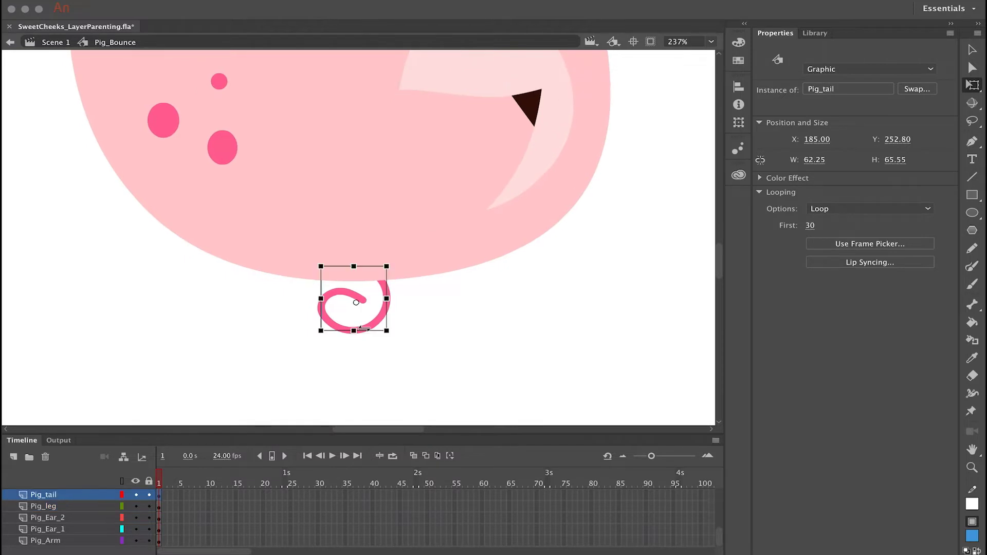
drag(356, 303, 359, 258)
drag(397, 347, 478, 352)
Move the back arm's transformation point to its base inside the torso.
scroll(404, 372, up, 10)
click(504, 229)
drag(492, 227, 498, 296)
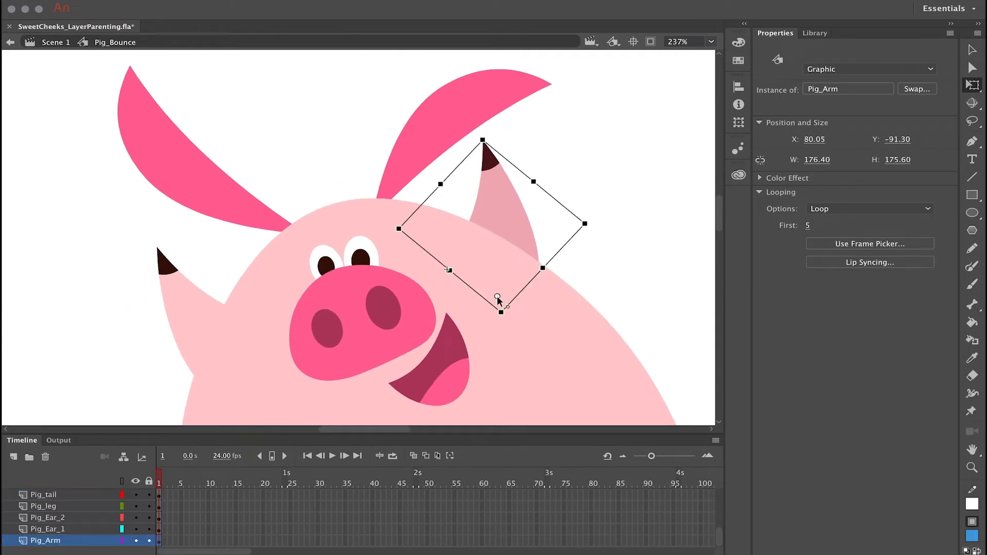
drag(484, 142, 428, 125)
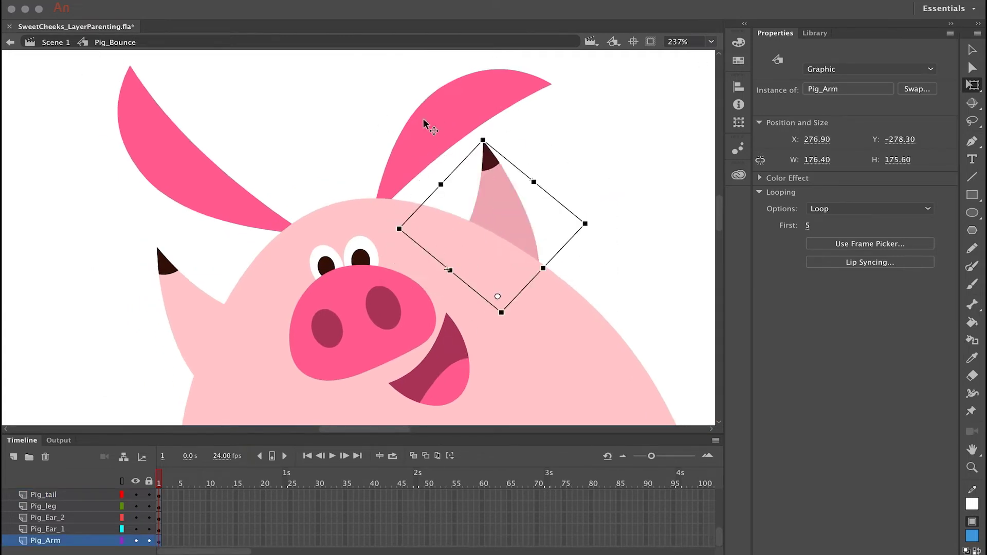
Move the front arm's transformation point to the lower end of the arm, where it joins the torso.
click(182, 308)
drag(312, 254, 370, 215)
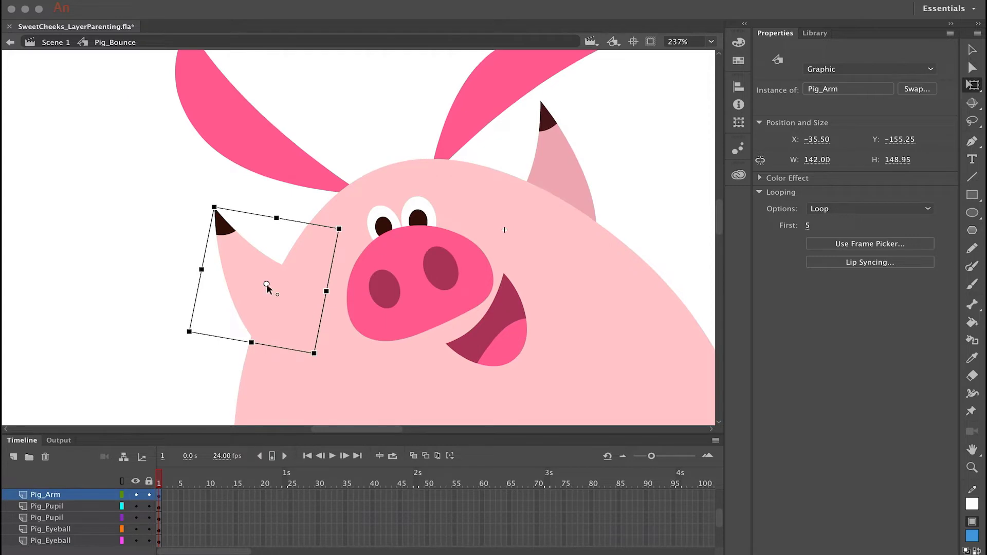
drag(265, 281, 303, 339)
drag(213, 204, 241, 177)
Move the transformation points of Pig_Ear_1 and Pig_Ear_2 to the bases of the ears, where they meet the head.
scroll(326, 150, up, 3)
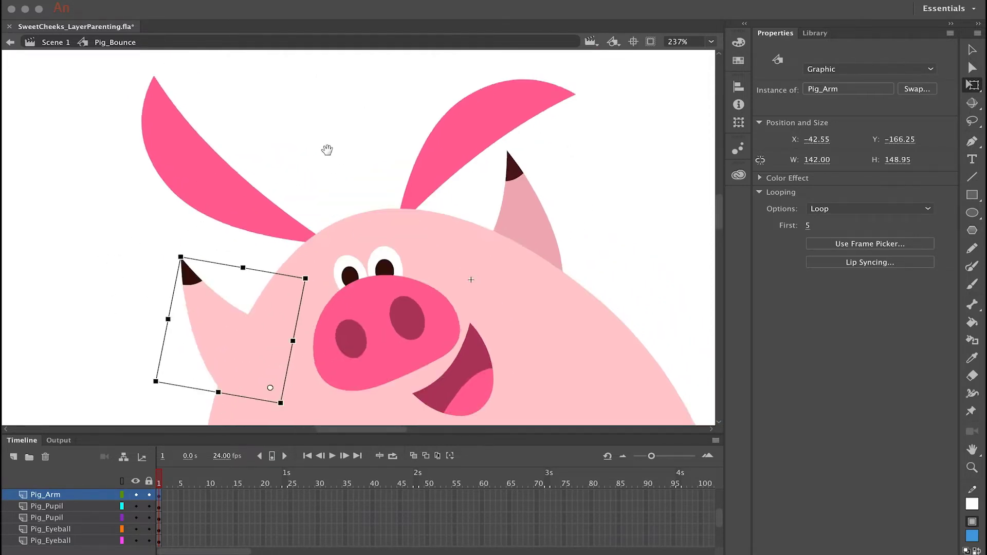
click(205, 196)
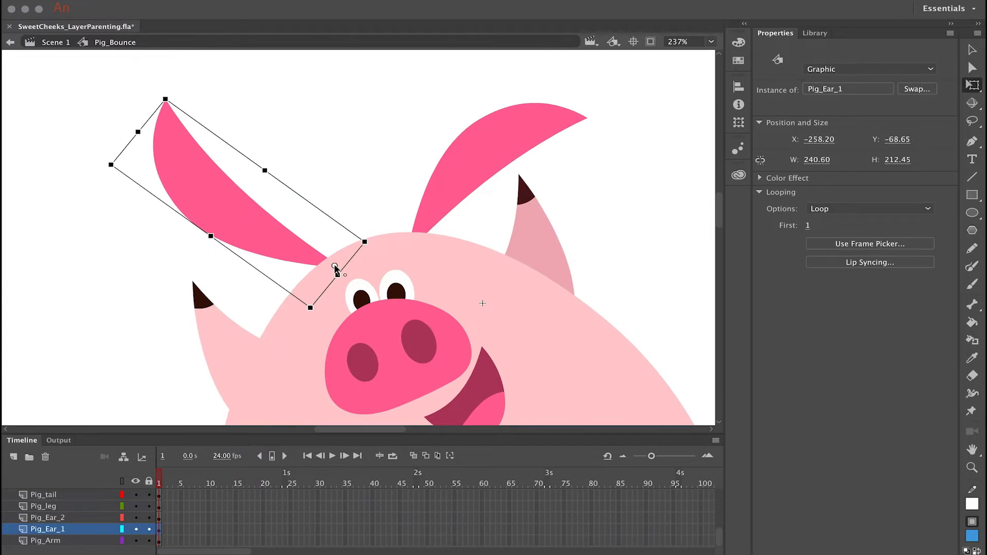
drag(172, 96, 267, 69)
key(super+z)
click(516, 138)
drag(499, 173, 424, 240)
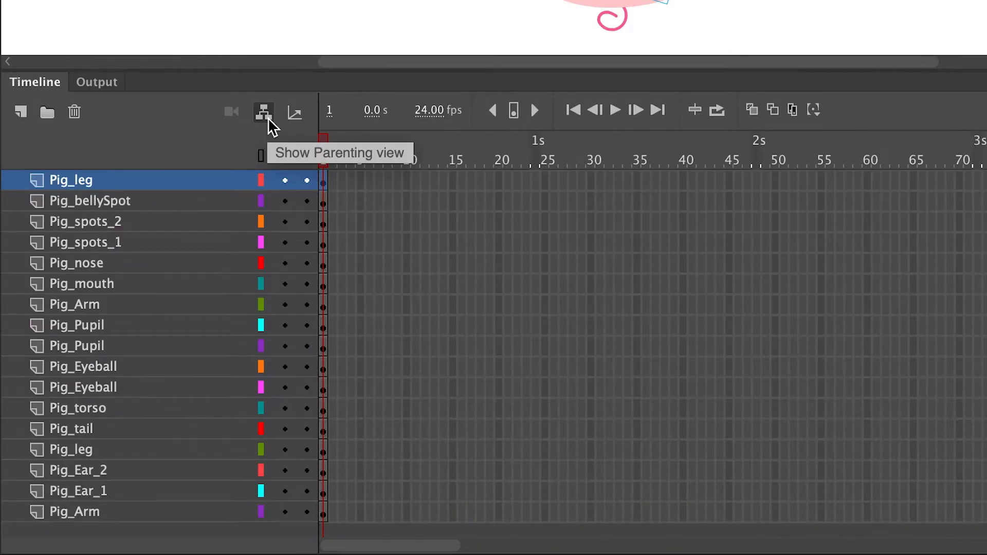
Show the timeline's parenting view and parent the front Pig_leg layer to Pig_torso.
click(268, 121)
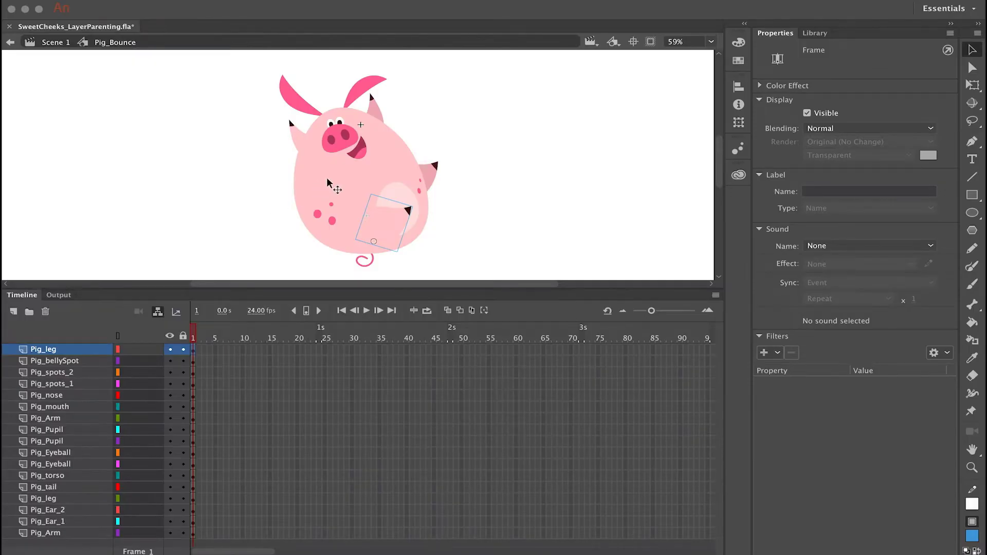
click(327, 180)
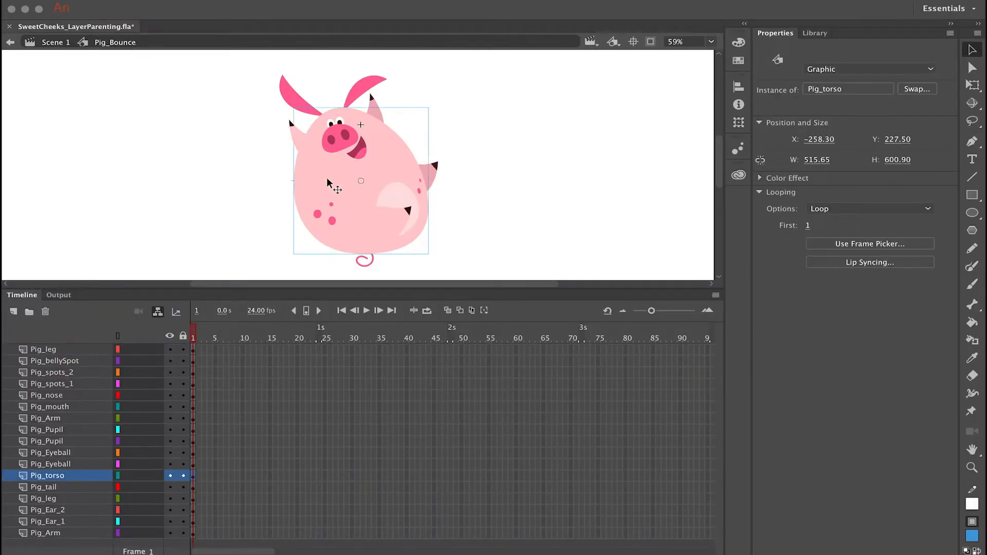
click(384, 222)
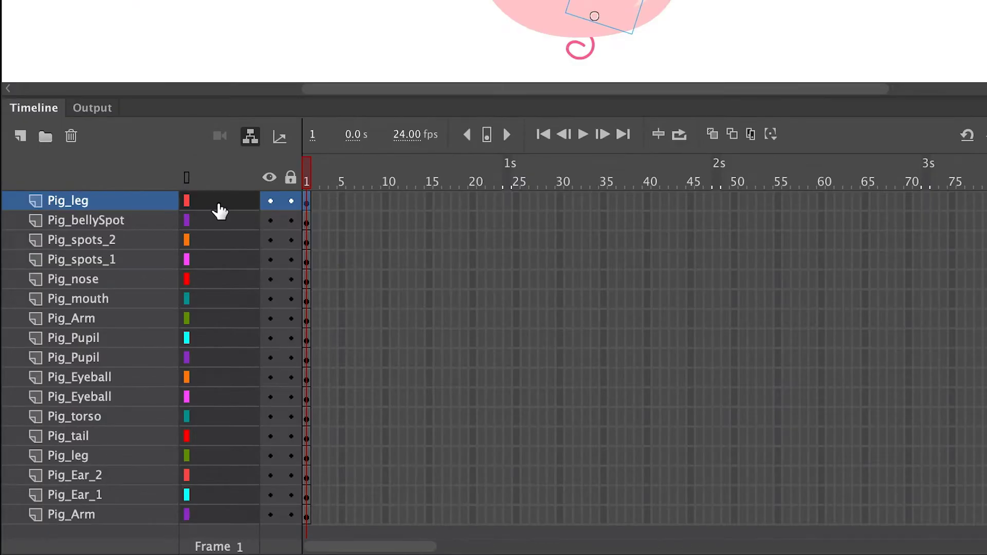
drag(216, 210, 224, 422)
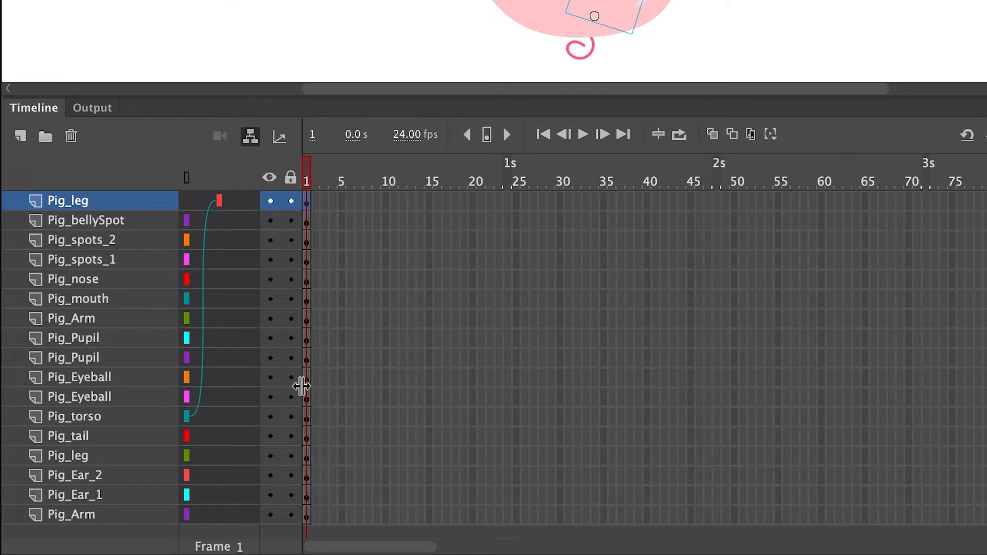
drag(303, 387, 336, 388)
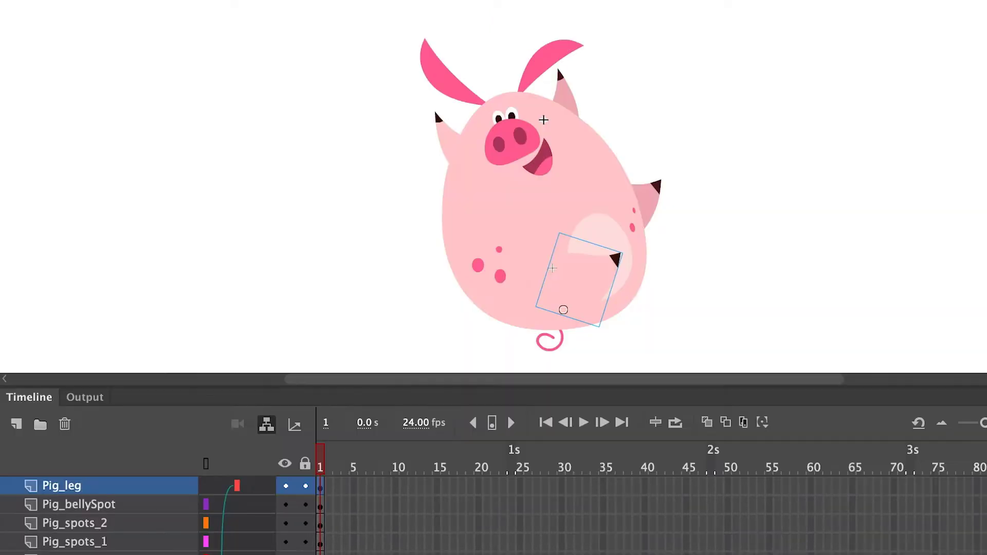
Parent the back Pig_leg, Pig_bellySpot, Pig_spots_2, Pig_spots_1 and Pig_tail layers to Pig_torso.
click(651, 203)
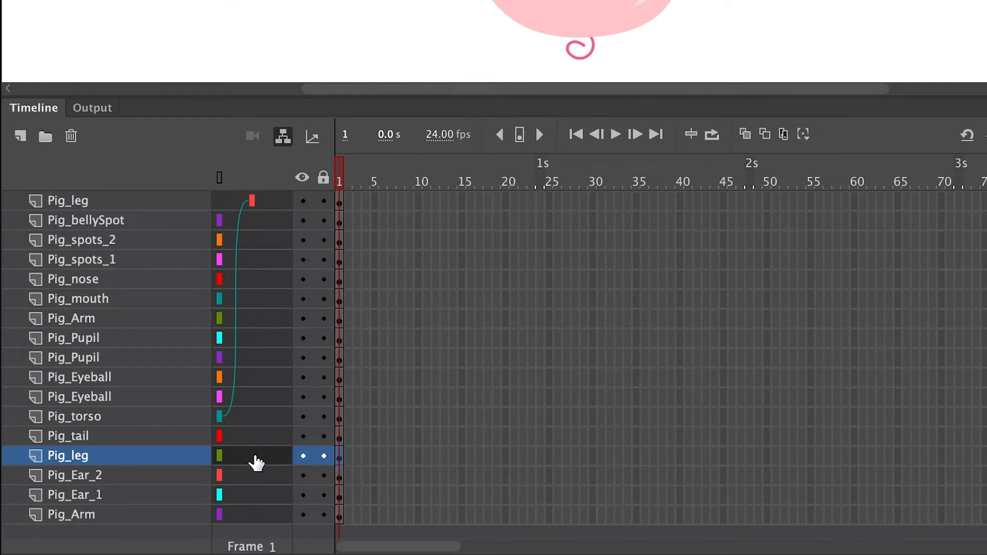
drag(253, 461, 253, 422)
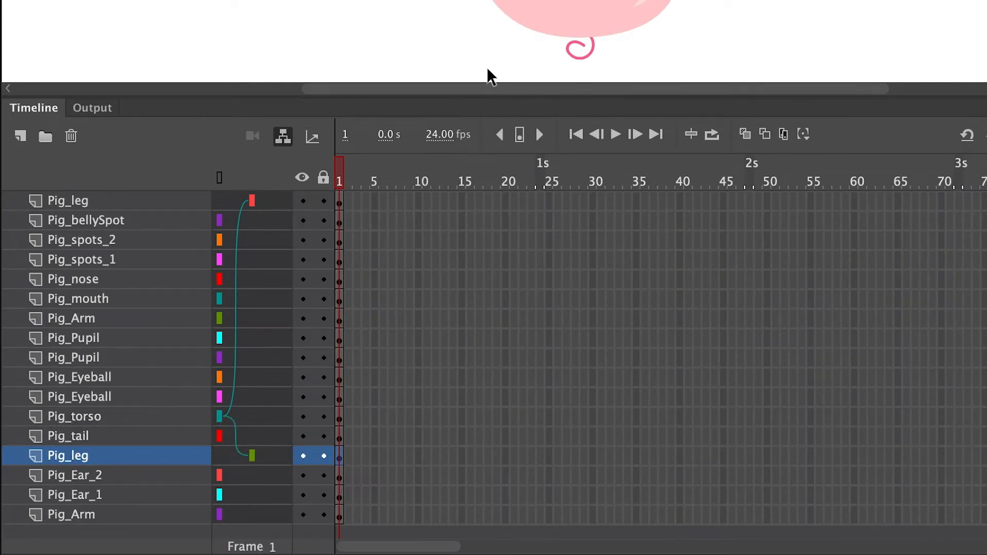
click(640, 2)
drag(253, 221, 263, 418)
click(570, 2)
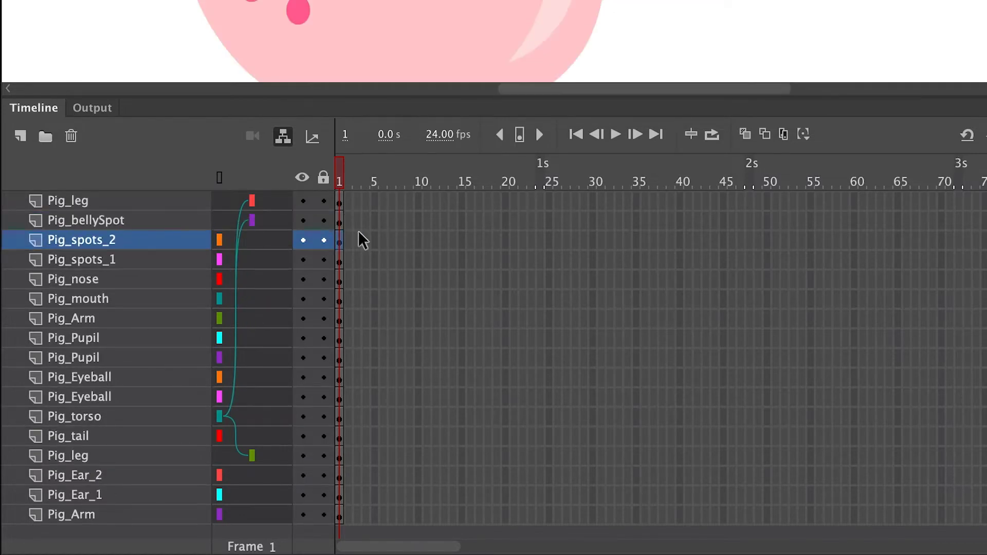
drag(263, 238, 258, 421)
drag(262, 260, 263, 421)
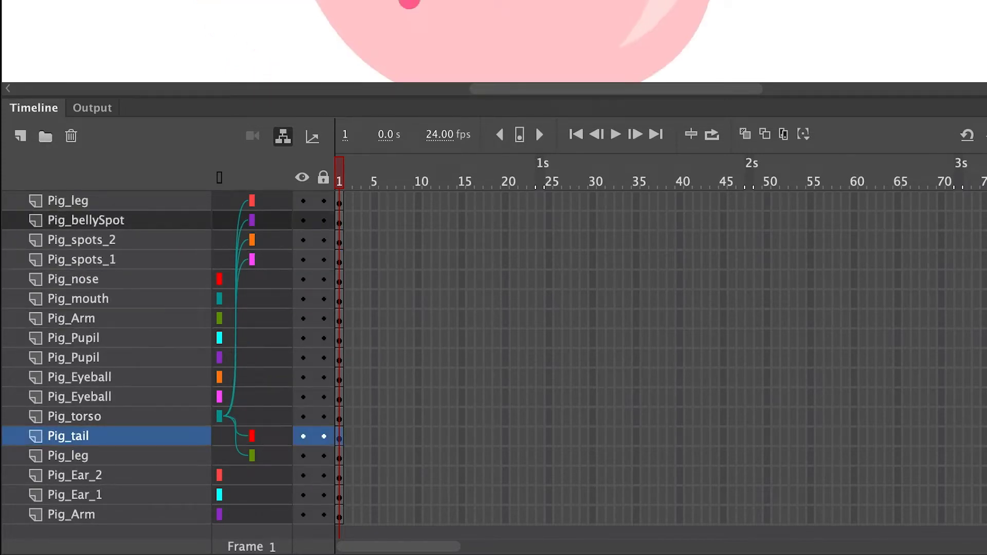
Parent the Pig_mouth, Pig_nose and both Pig_Eyeball layers to Pig_torso.
drag(219, 298, 269, 417)
drag(219, 279, 264, 413)
drag(219, 377, 273, 415)
Parent each Pig_Pupil layer to its matching Pig_Eyeball layer.
click(74, 337)
click(79, 377)
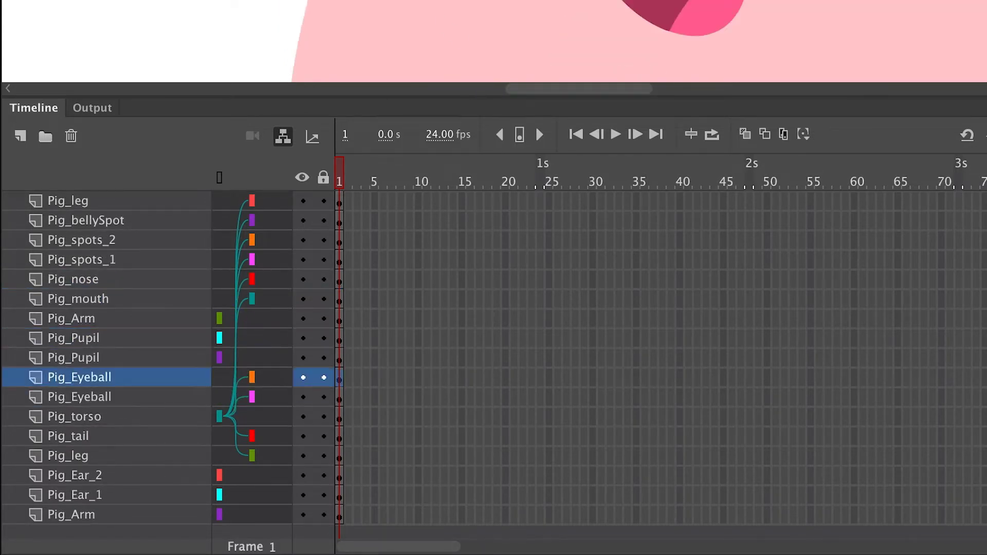
click(74, 338)
drag(219, 338, 282, 401)
click(74, 357)
click(79, 396)
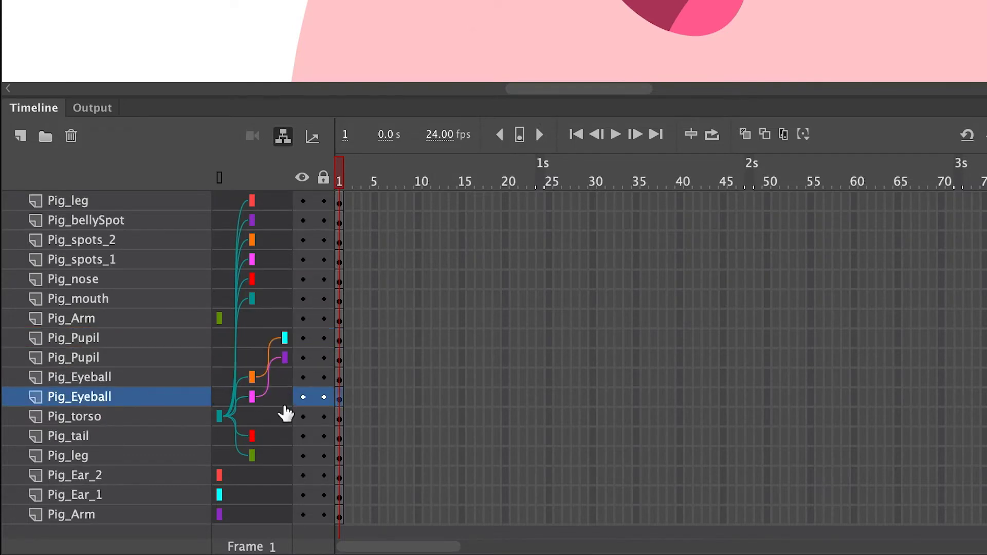
Parent both Pig_Arm layers, Pig_Ear_1 and Pig_Ear_2 to Pig_torso.
click(368, 3)
drag(278, 319, 267, 424)
drag(220, 514, 270, 417)
click(220, 494)
drag(219, 494, 269, 414)
click(219, 475)
drag(219, 475, 269, 413)
drag(269, 413, 269, 413)
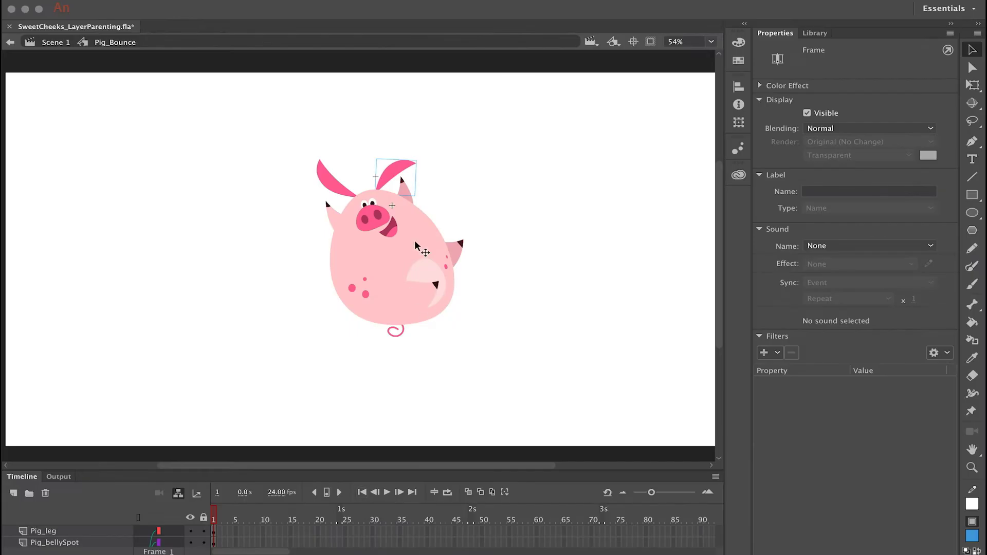
Test the parented rig by moving the torso slightly and rotating it a little counterclockwise with Free Transform.
key(z)
drag(285, 133, 509, 363)
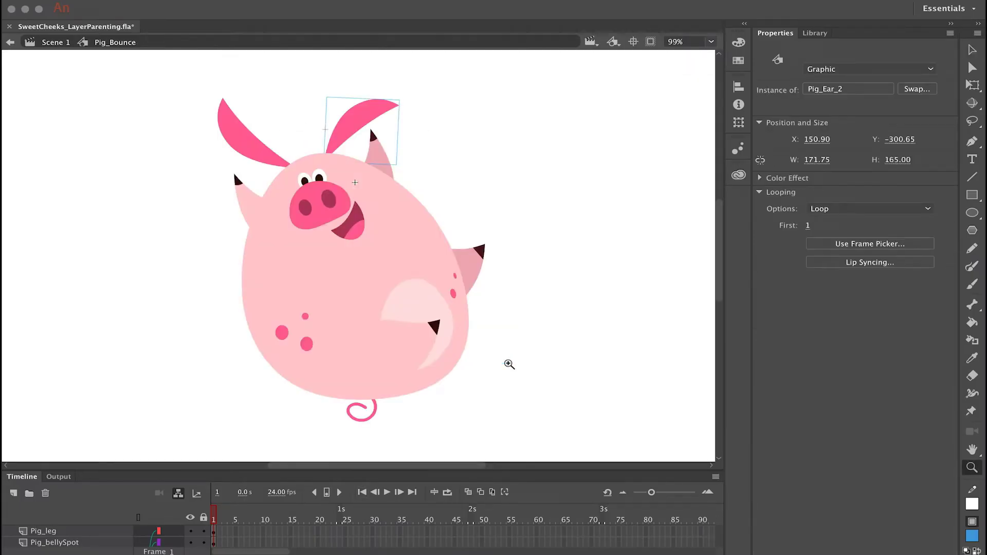
key(v)
click(406, 263)
mouse_move(406, 263)
mouse_down()
mouse_move(458, 248)
mouse_move(359, 232)
mouse_move(421, 271)
mouse_up()
key(q)
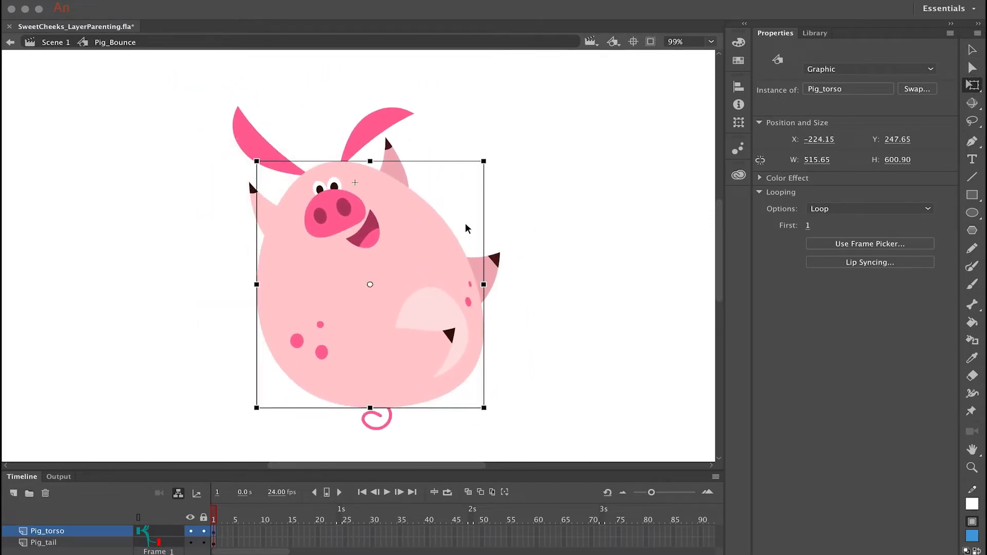
mouse_move(494, 161)
mouse_down()
mouse_move(519, 218)
mouse_move(487, 151)
mouse_up()
Rotate Pig_Ear_2 slightly about its base.
click(373, 126)
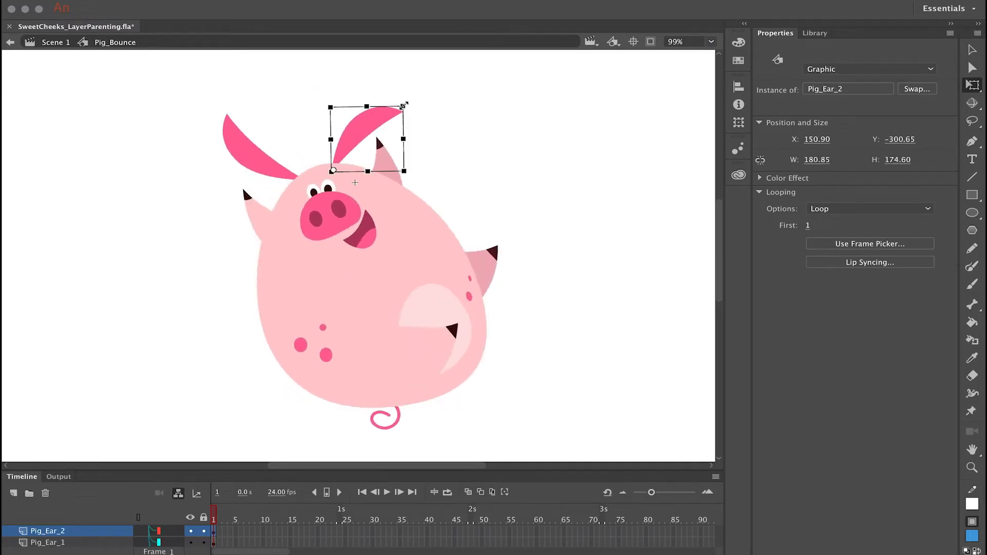
mouse_move(408, 106)
mouse_down()
mouse_move(414, 119)
mouse_move(408, 109)
mouse_up()
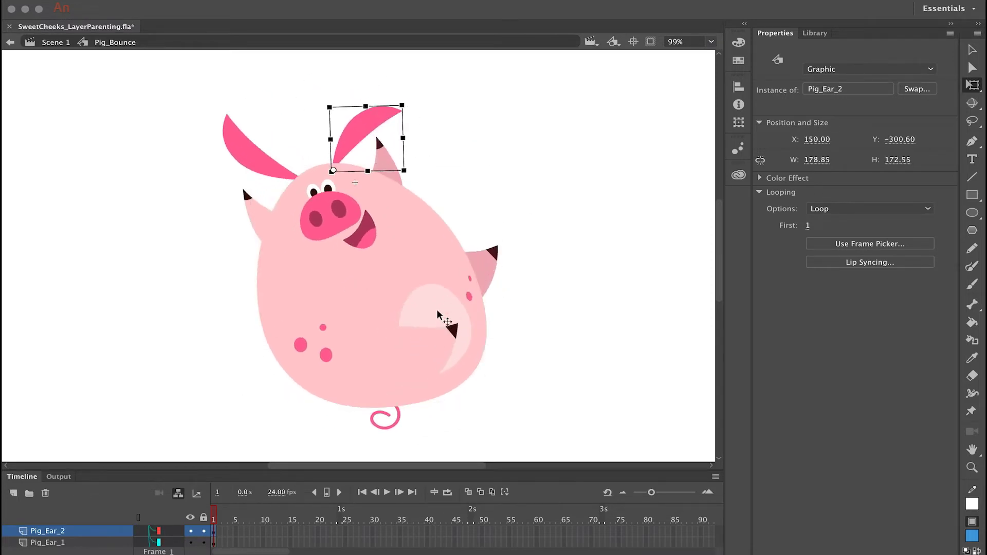
Rotate the pig's front leg slightly with Free Transform.
click(442, 325)
mouse_move(458, 326)
mouse_down()
mouse_move(433, 299)
mouse_move(470, 323)
mouse_up()
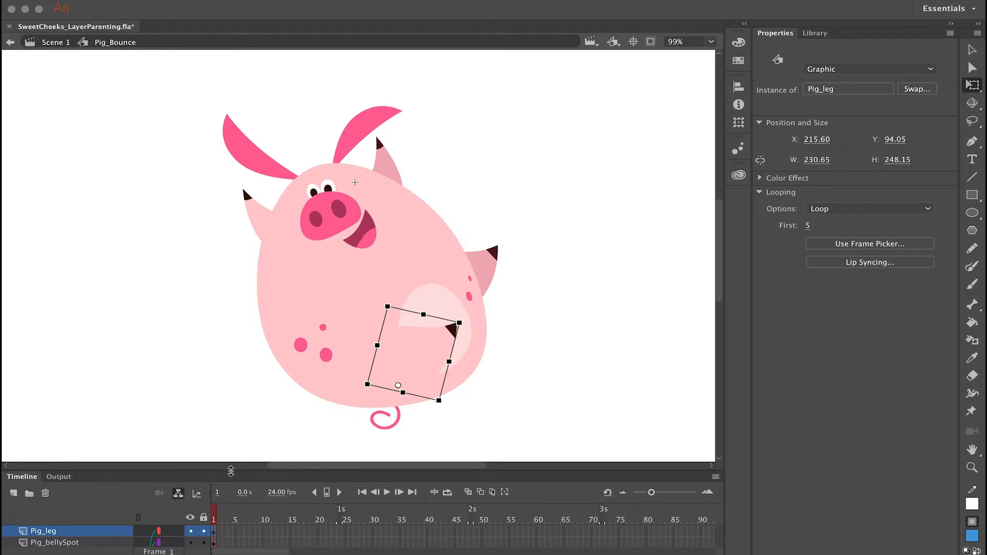
Insert keyframes at frame 48 on all of the pig's layers, from Pig_leg down to Pig_Arm.
drag(233, 470, 245, 281)
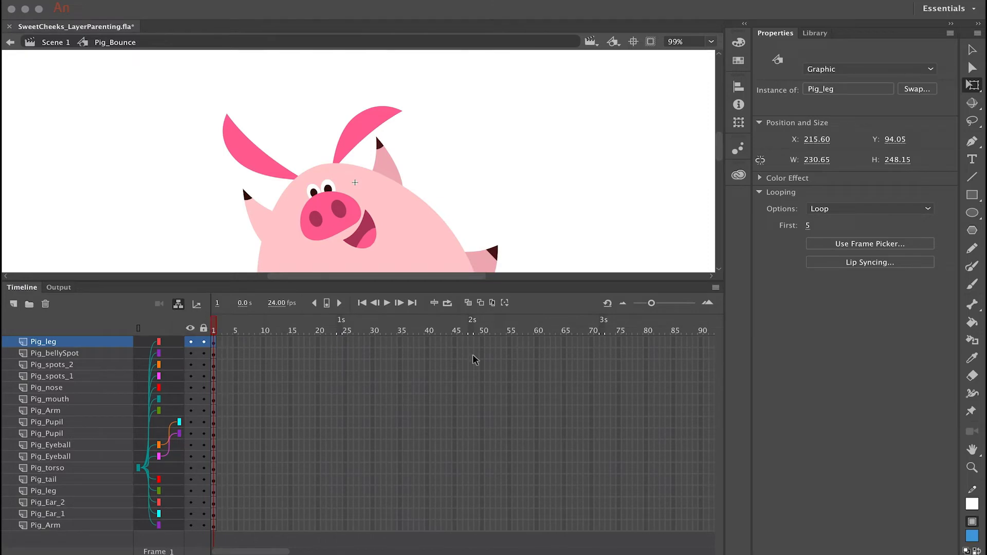
click(471, 341)
click(470, 330)
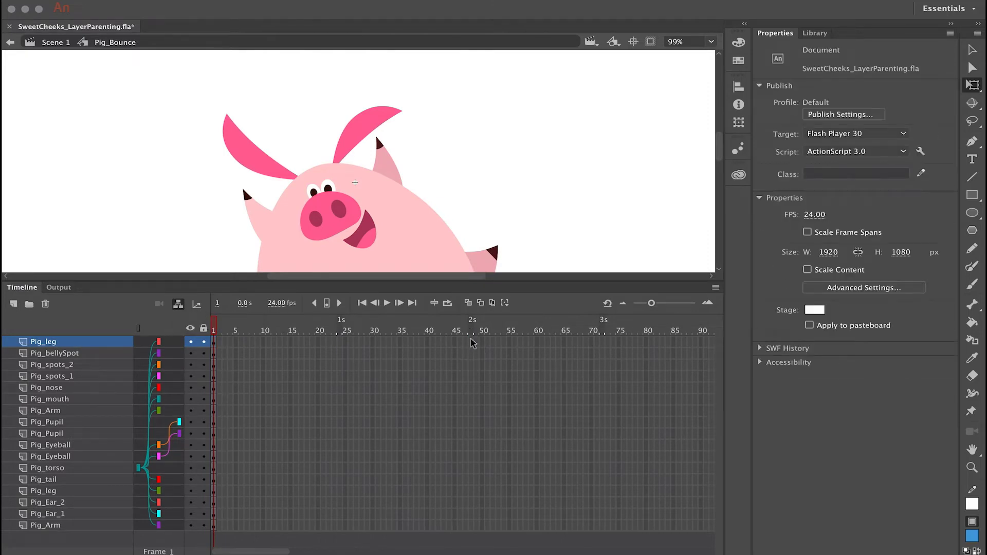
drag(471, 342, 472, 530)
key(F6)
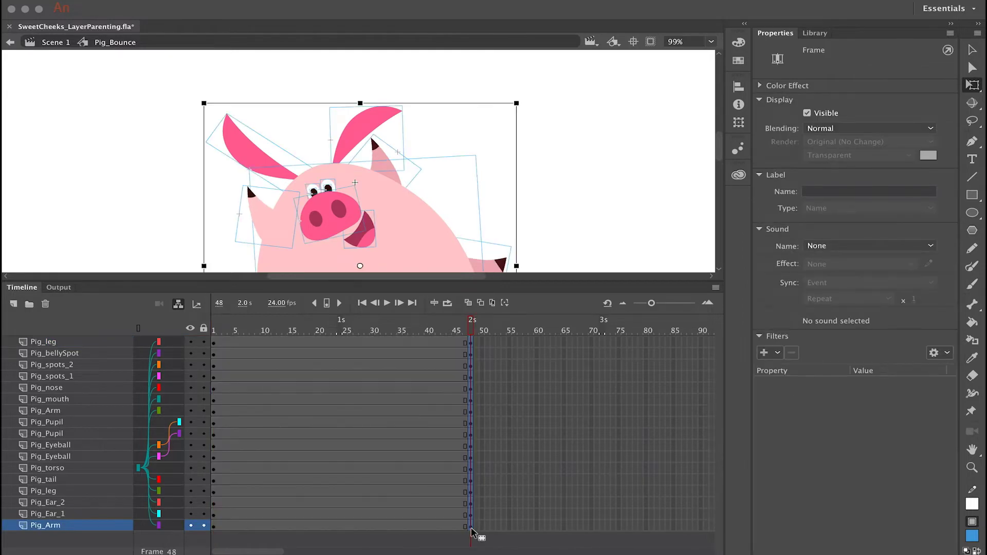
At frame 48, move Pig_torso straight down so the whole pig sits below the stage.
key(super+minus)
key(super+minus)
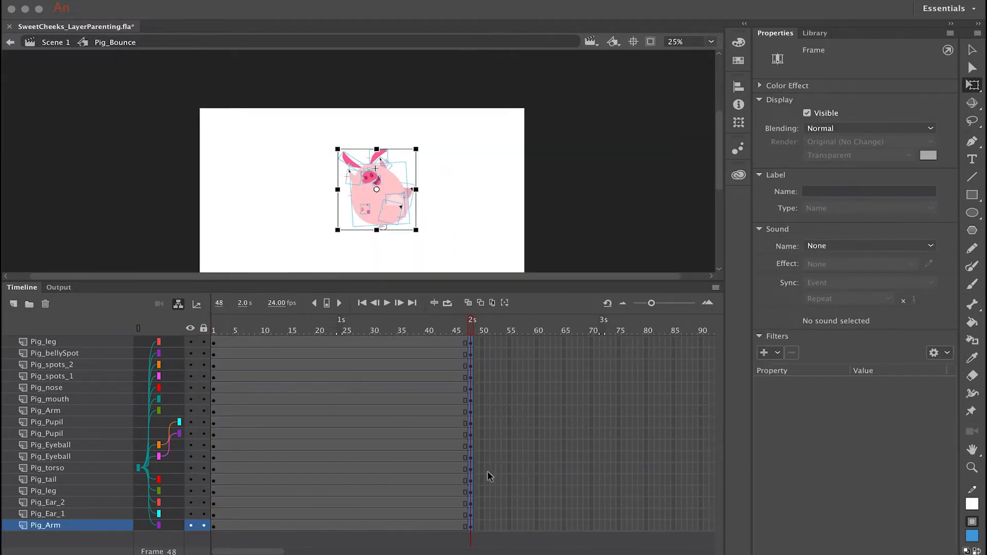
drag(461, 226, 453, 128)
key(v)
click(453, 133)
click(375, 109)
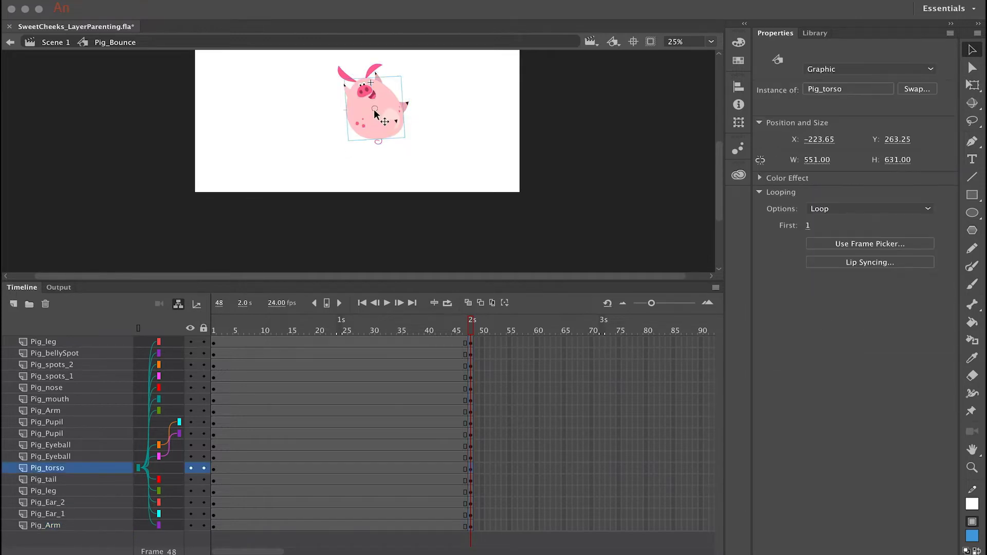
drag(375, 109, 373, 263)
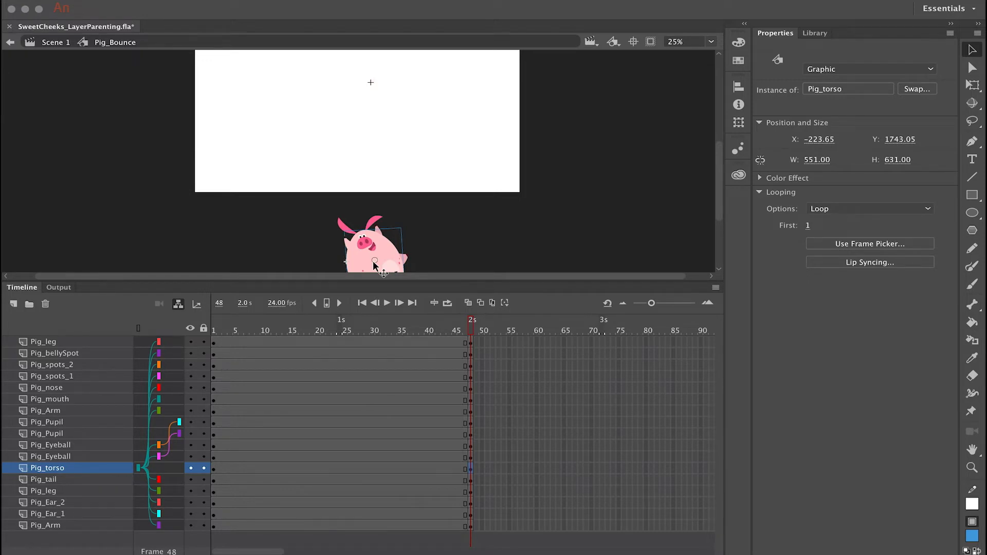
Create classic tweens on all layers between the keyframes at frames 1 and 48.
mouse_move(252, 340)
mouse_down()
mouse_move(345, 456)
mouse_move(371, 520)
mouse_up()
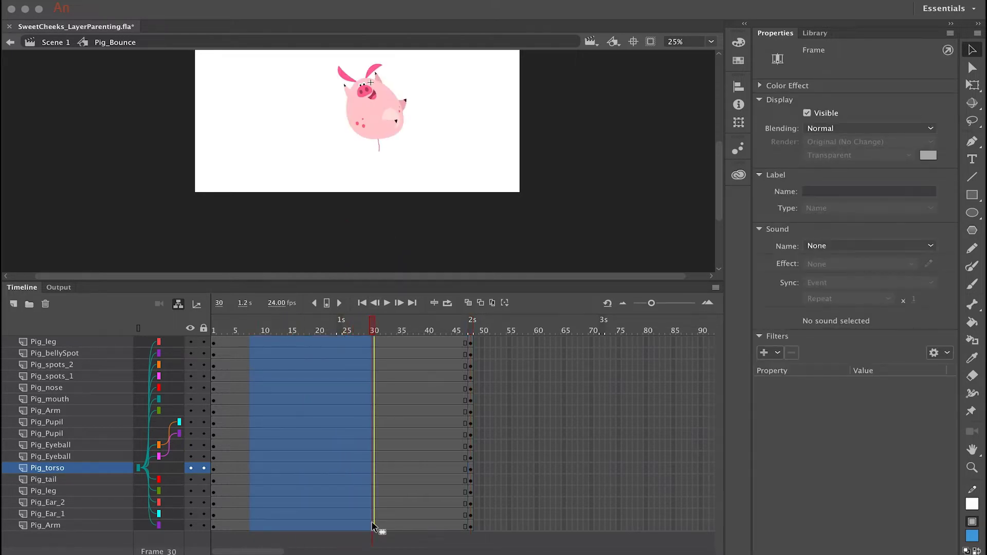
right_click(310, 394)
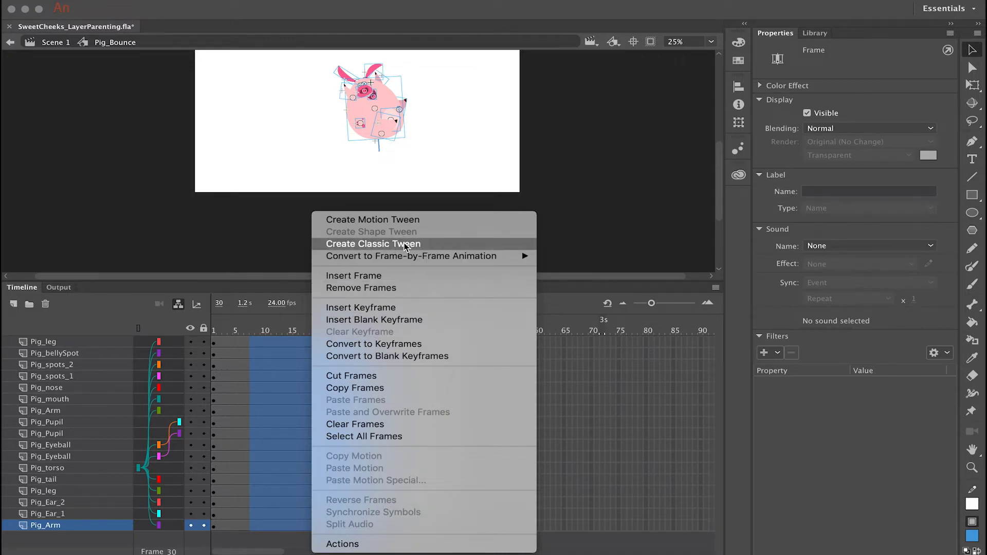
click(433, 245)
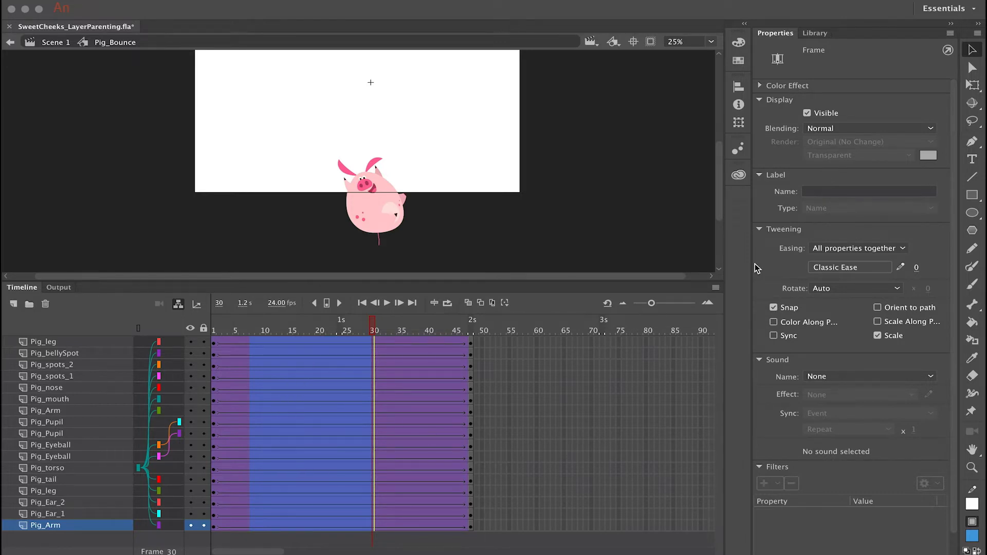
Apply the Cubic Ease In preset to the selected tweens and play the animation from frame 1.
click(834, 269)
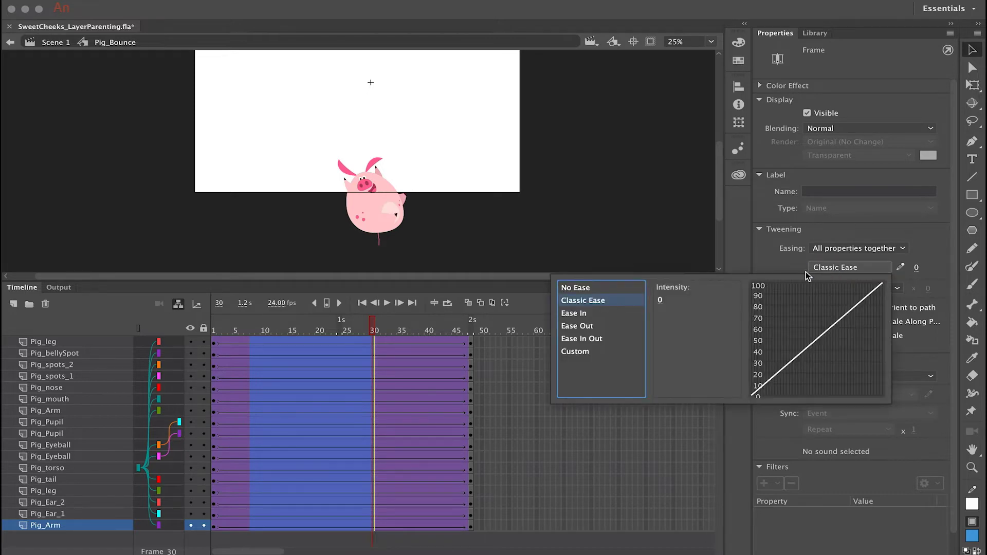
mouse_move(598, 315)
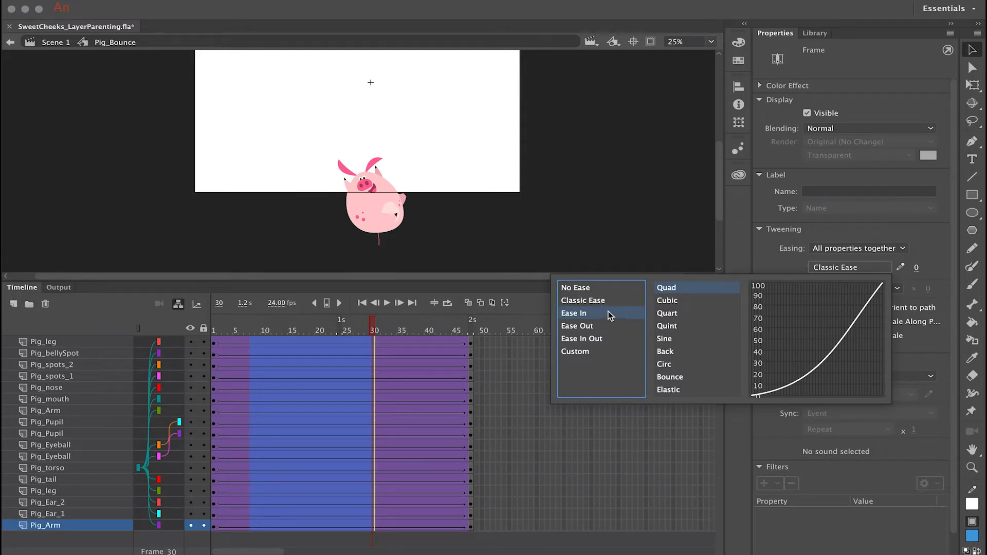
click(687, 300)
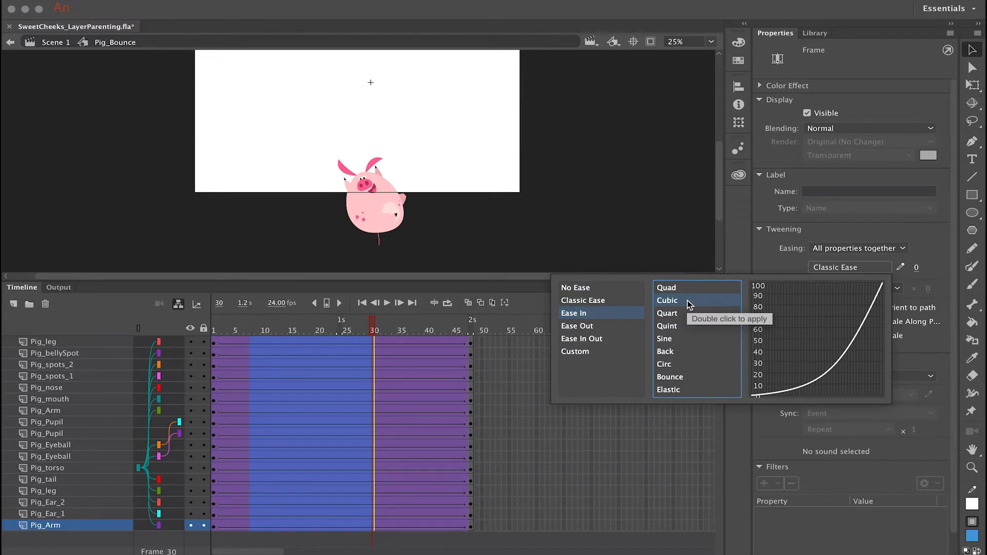
double_click(688, 301)
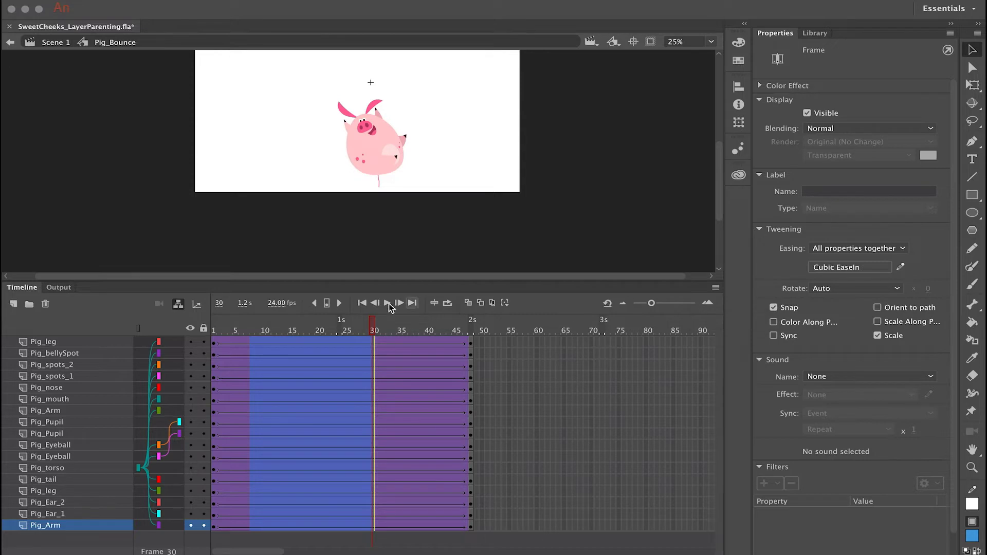
drag(358, 325, 212, 320)
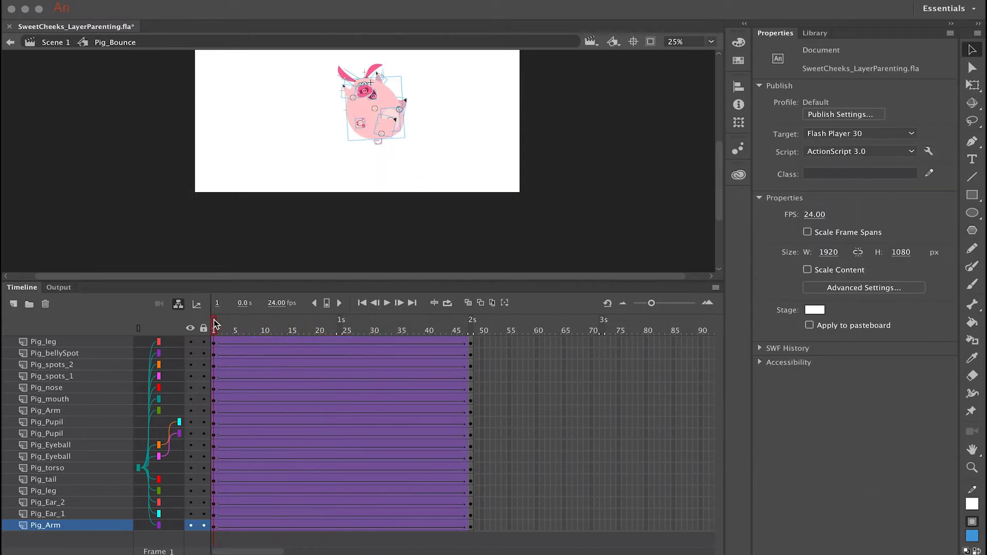
key(Return)
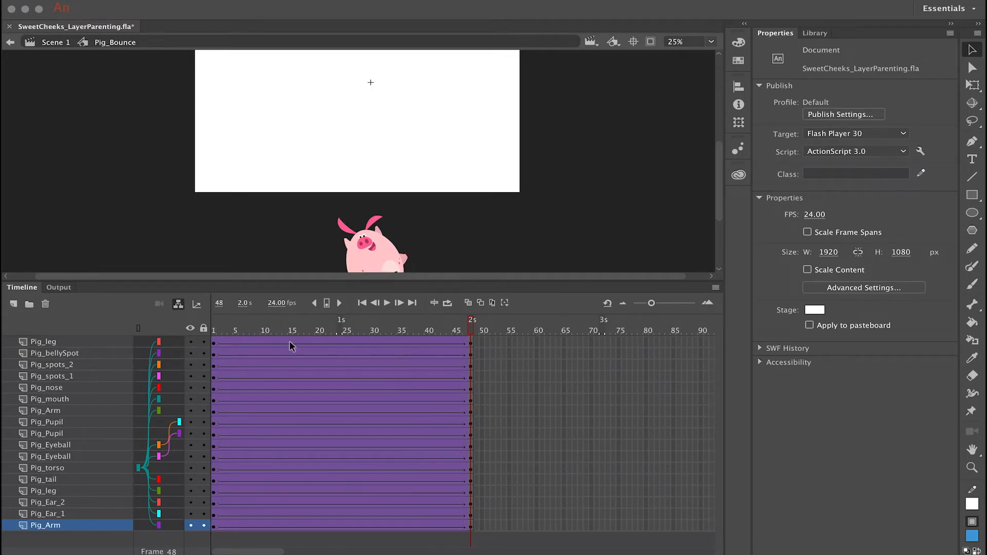
Remove frames 15 to 27 from all layers to speed up the fall, and replay the animation from frame 1.
drag(288, 341, 354, 523)
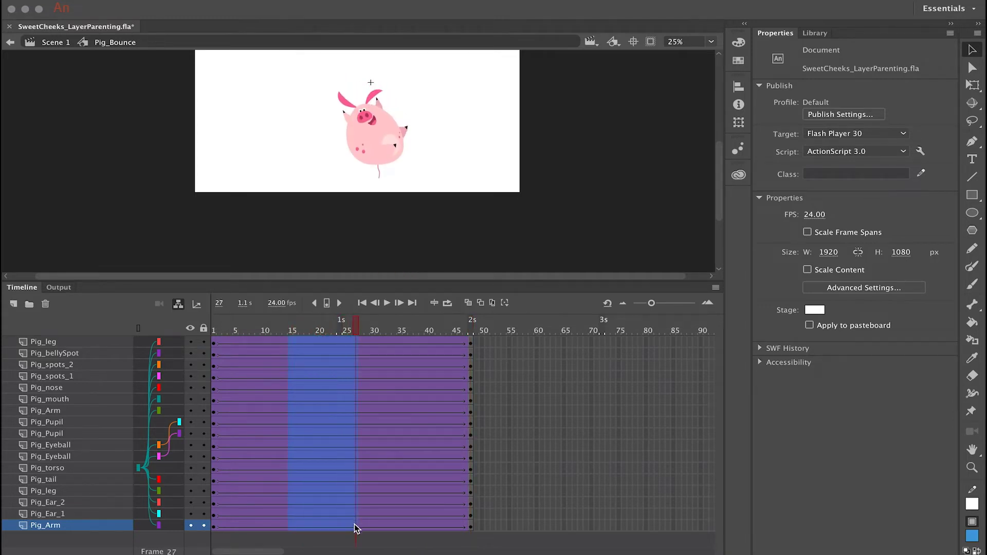
right_click(331, 440)
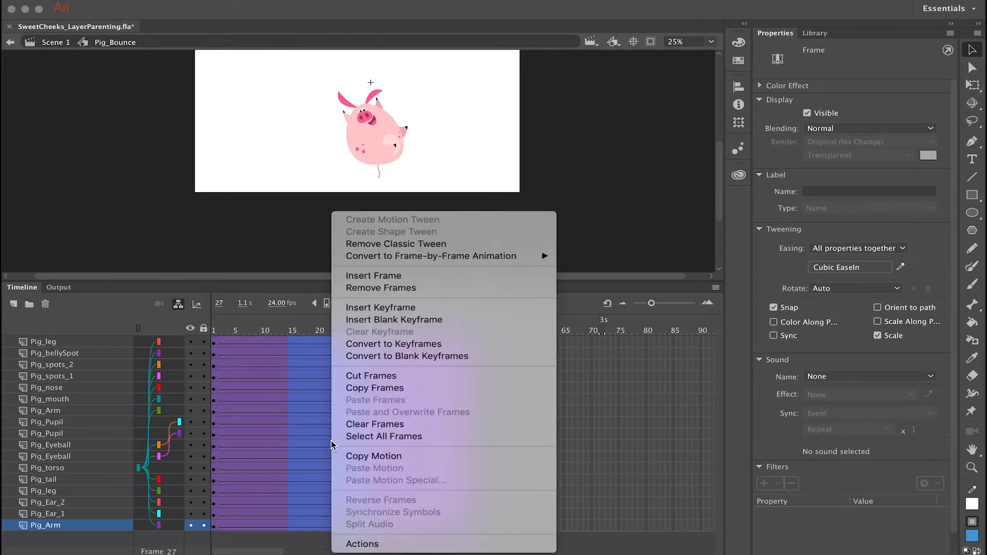
click(381, 288)
click(205, 329)
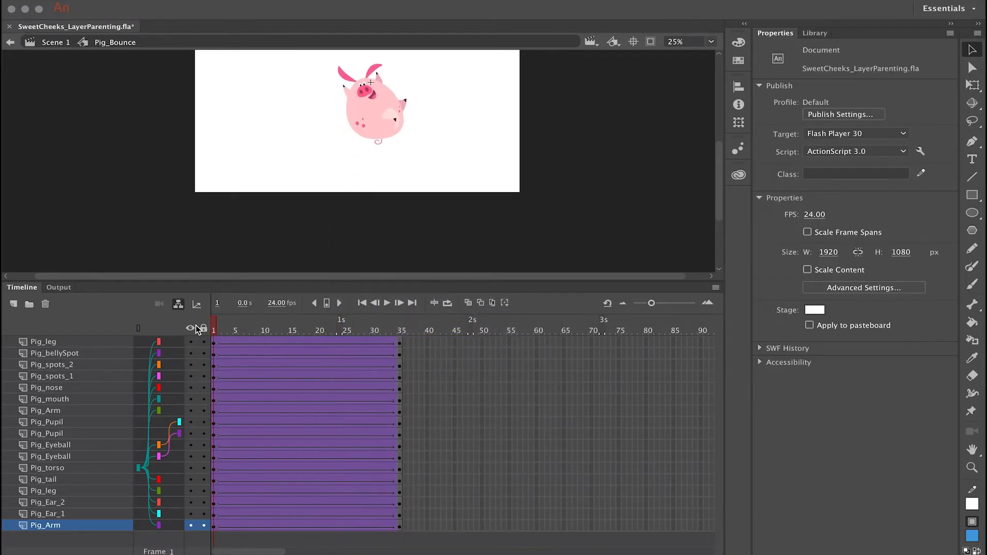
key(Return)
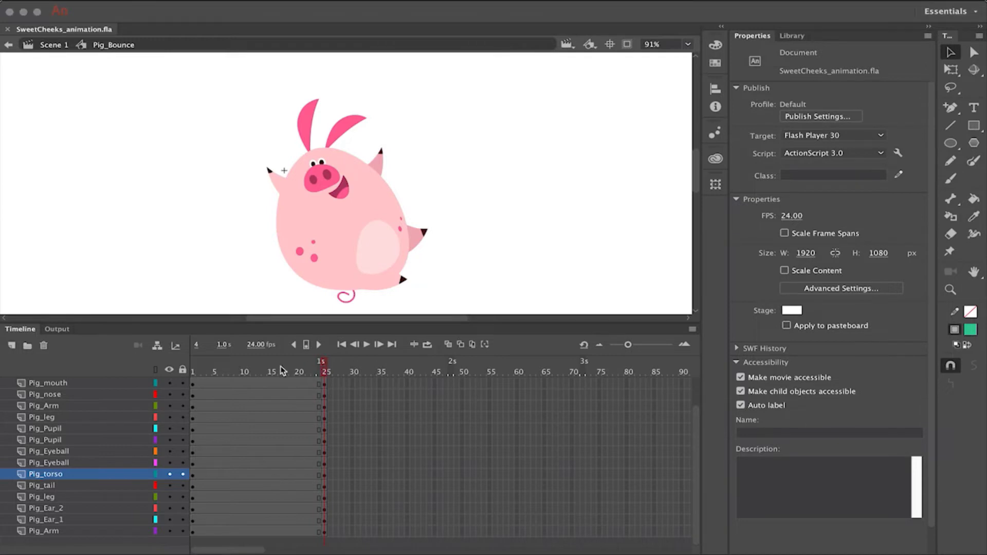
Go back to frame 1 in SweetCheeks_animation.fla and view more of the stage around the pig.
drag(216, 363, 181, 374)
key(super+minus)
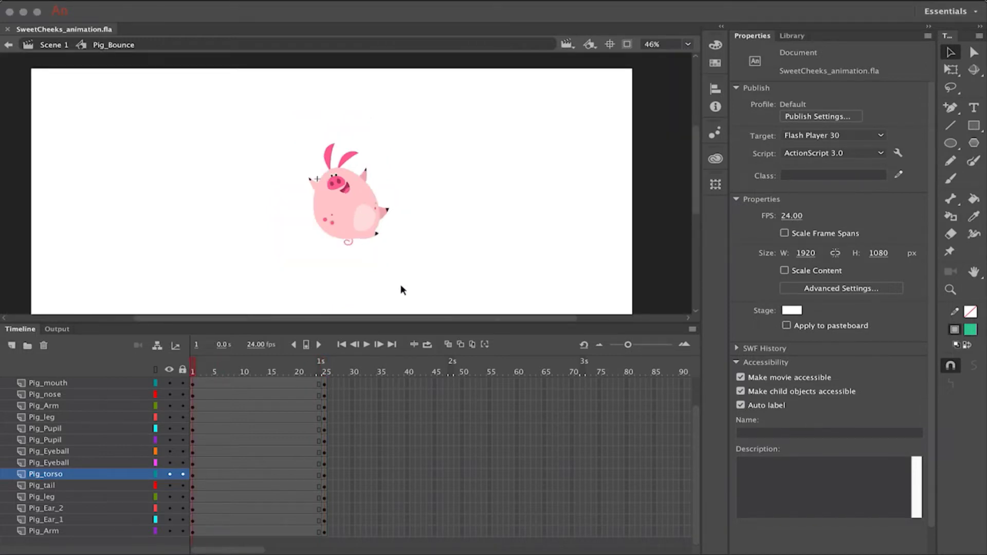
drag(403, 290, 397, 199)
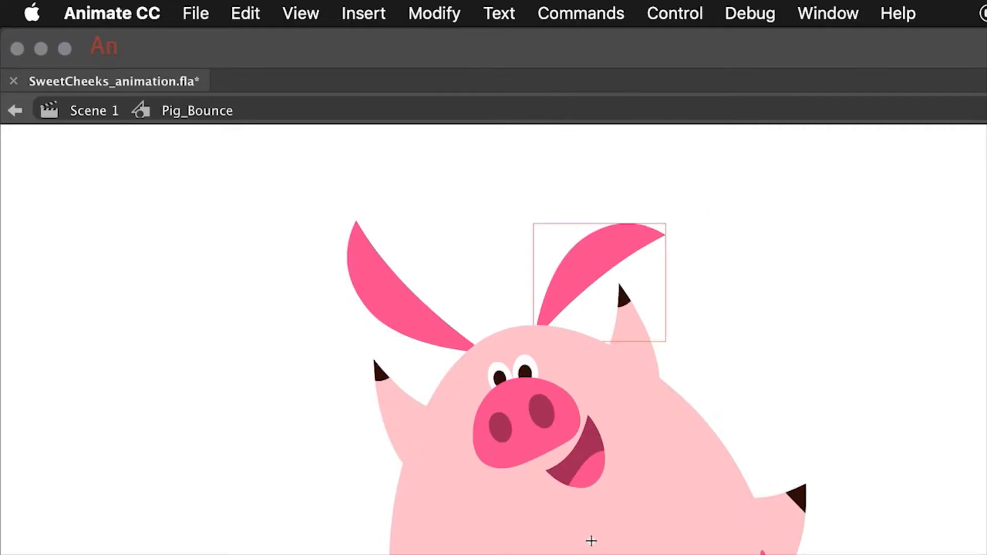
Convert the pig's ear nearest the raised back arm to a Graphic symbol named piggy_ear.
click(720, 211)
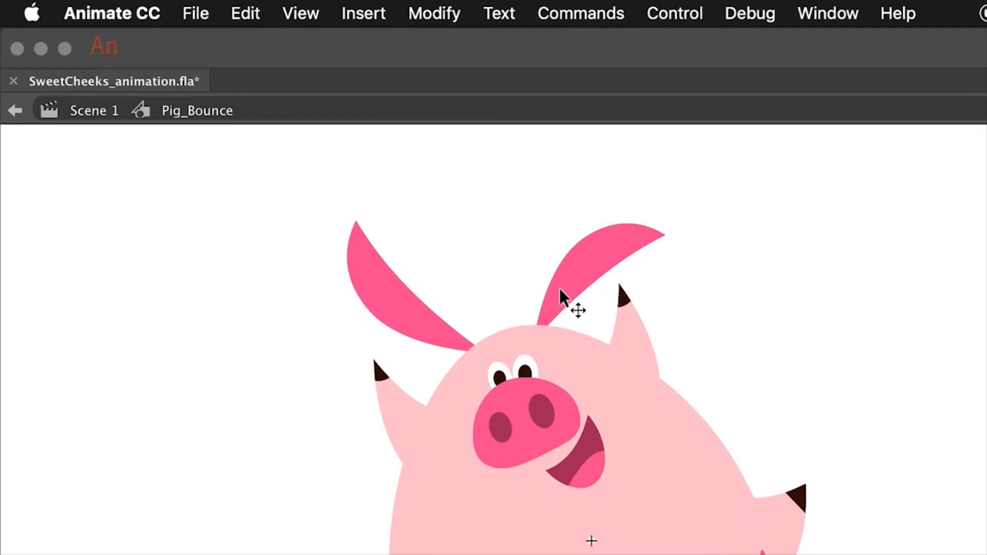
click(592, 250)
click(435, 13)
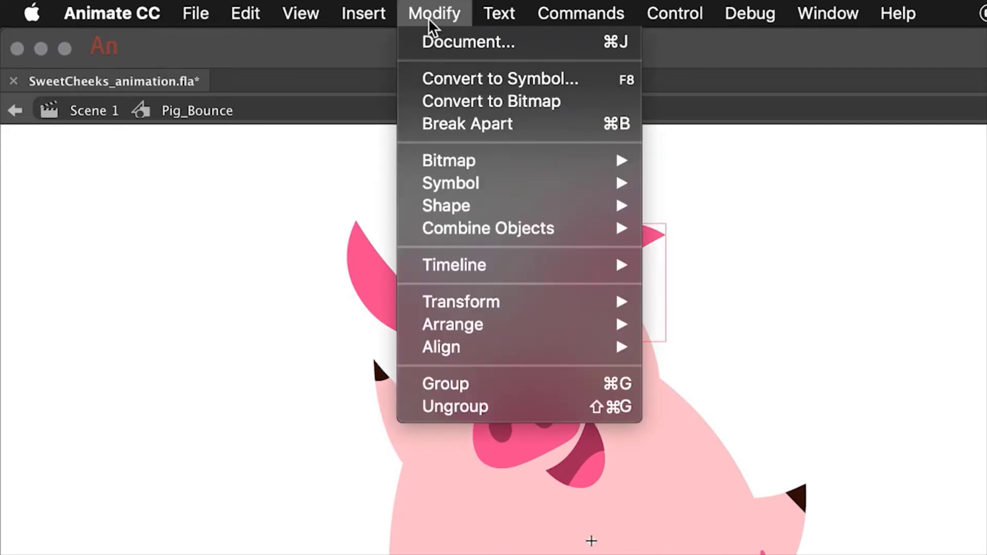
click(480, 79)
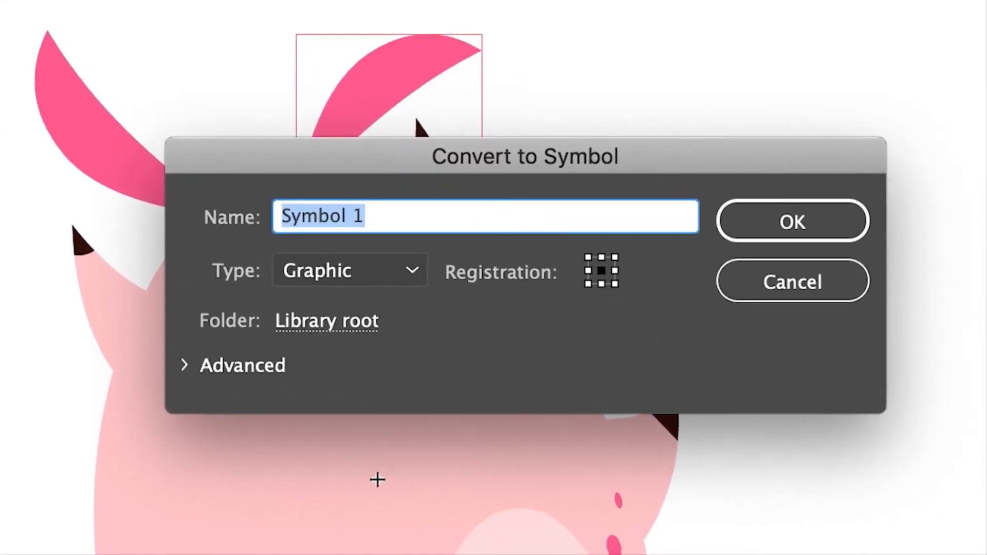
text(piggy)
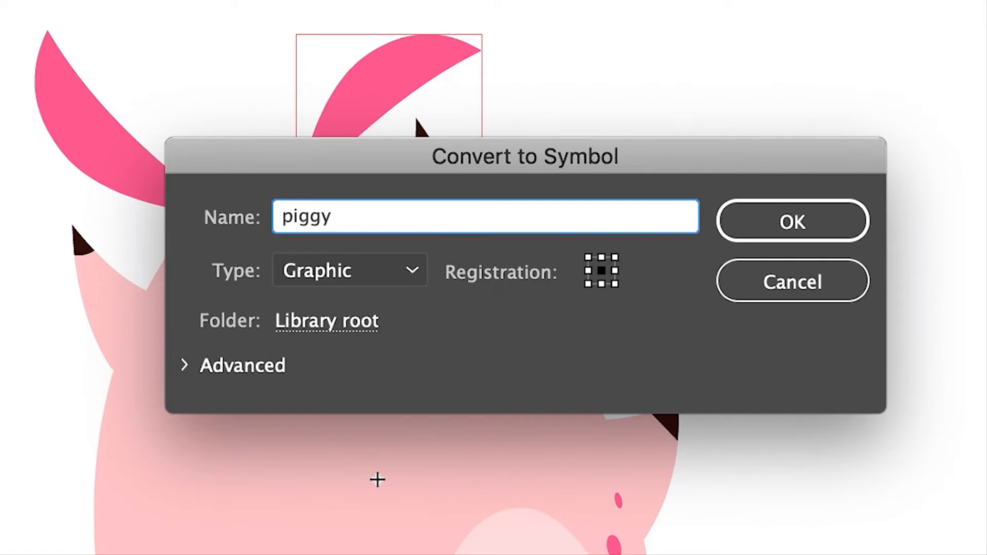
text(_ear)
click(412, 269)
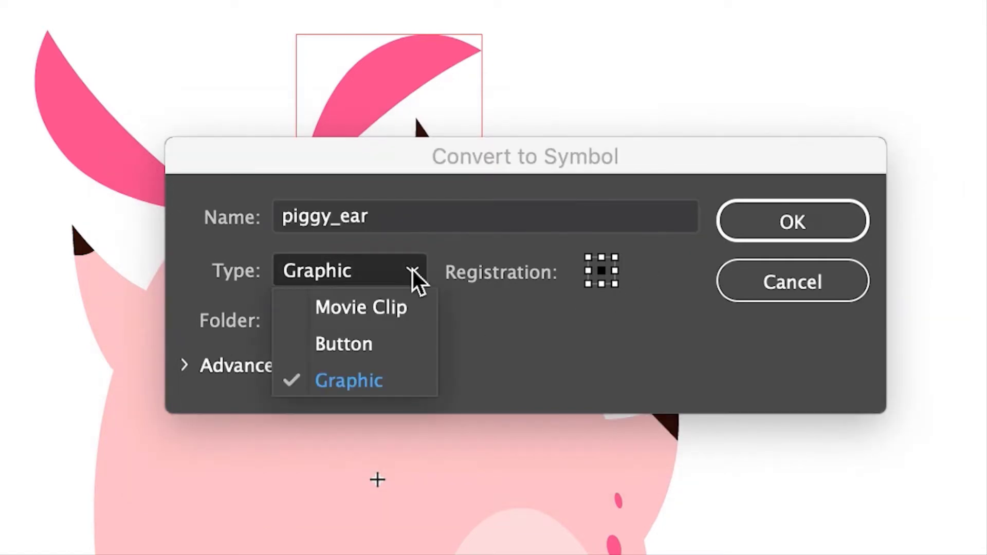
click(399, 381)
click(798, 226)
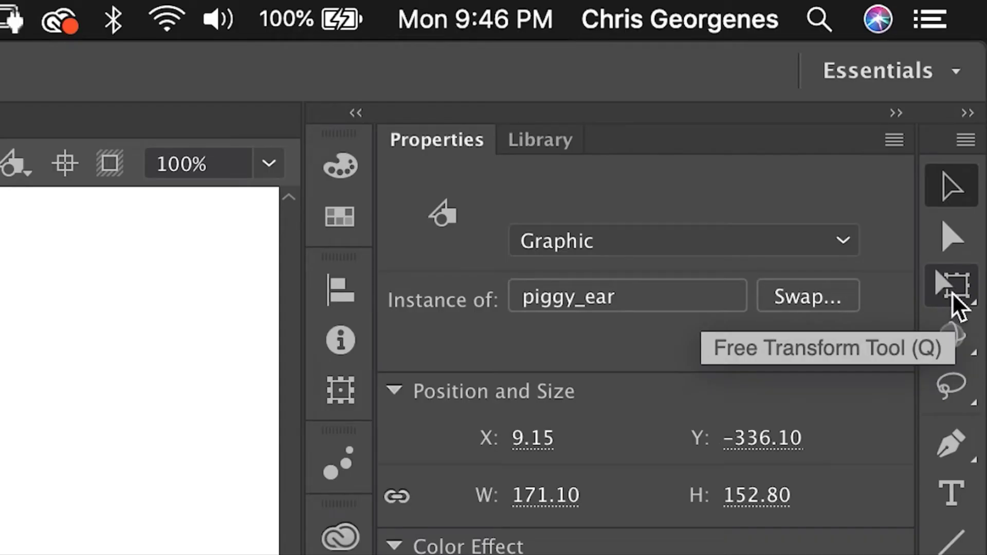
Try rotating, scaling and skewing piggy_ear slightly about its centre with Free Transform.
click(952, 294)
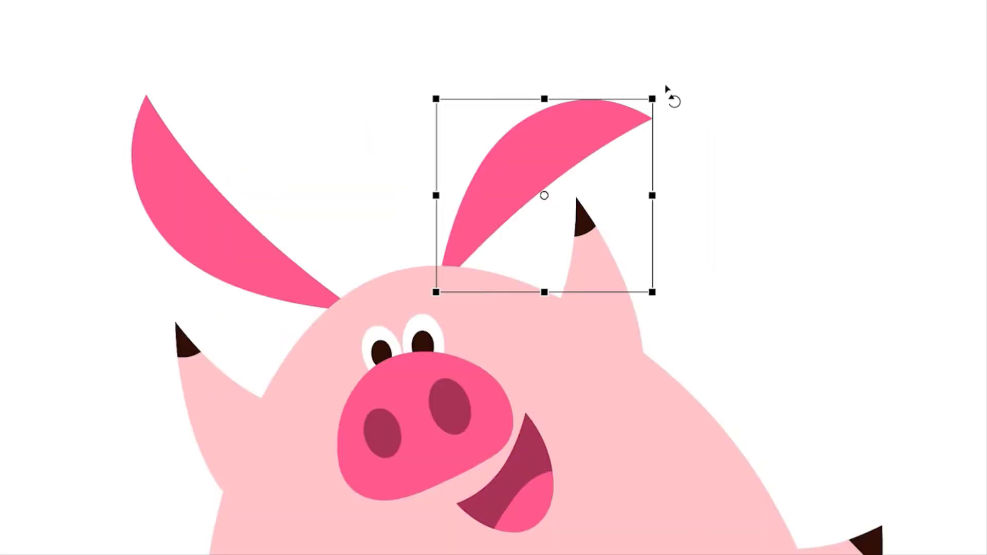
mouse_move(391, 127)
mouse_down()
mouse_move(365, 120)
mouse_move(384, 132)
mouse_up()
drag(651, 109, 645, 171)
mouse_move(654, 99)
mouse_down()
mouse_move(694, 62)
mouse_move(626, 69)
mouse_move(597, 100)
mouse_move(575, 153)
mouse_move(639, 94)
mouse_move(652, 99)
mouse_up()
mouse_move(652, 161)
mouse_down()
mouse_move(647, 154)
mouse_move(647, 164)
mouse_up()
mouse_move(608, 97)
mouse_down()
mouse_move(584, 93)
mouse_move(596, 94)
mouse_up()
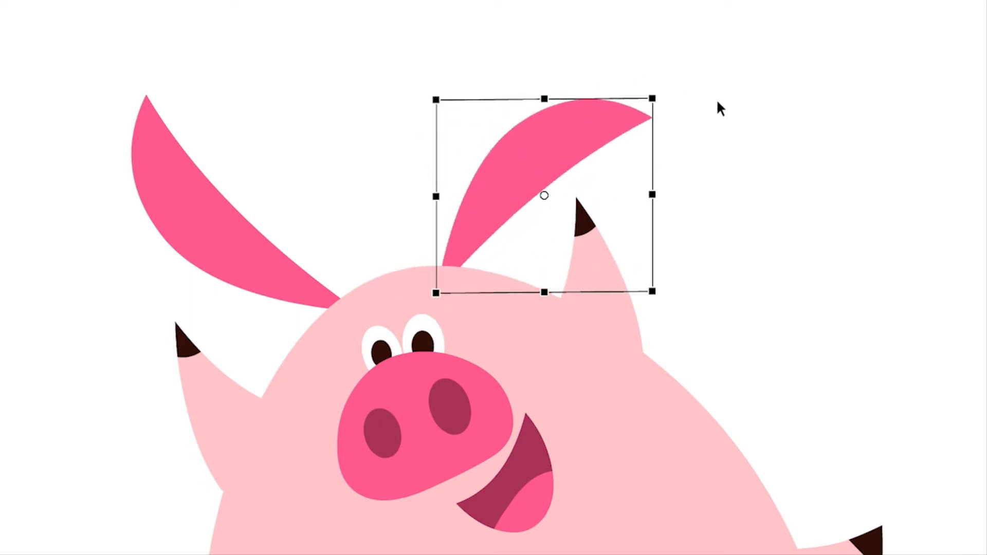
Move piggy_ear's transformation point to the base of the ear and rotate the ear slightly counterclockwise.
drag(544, 195, 537, 201)
drag(451, 272, 447, 278)
drag(662, 88, 619, 119)
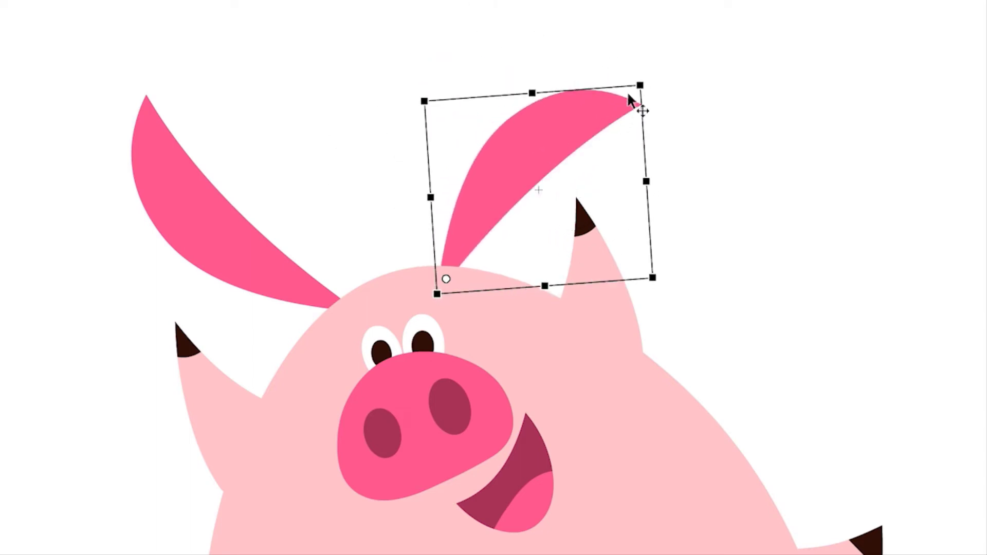
Scale piggy_ear slightly narrower, then skew it upward and toward the other ear, keeping its base in place.
mouse_move(637, 87)
mouse_down()
mouse_move(677, 41)
mouse_move(622, 99)
mouse_move(653, 67)
mouse_move(633, 82)
mouse_up()
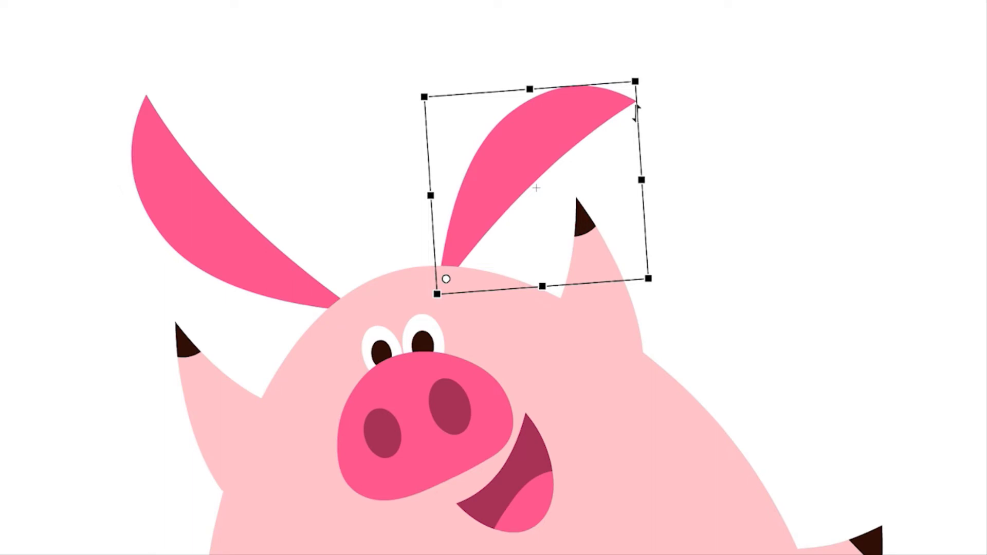
drag(638, 118, 588, 91)
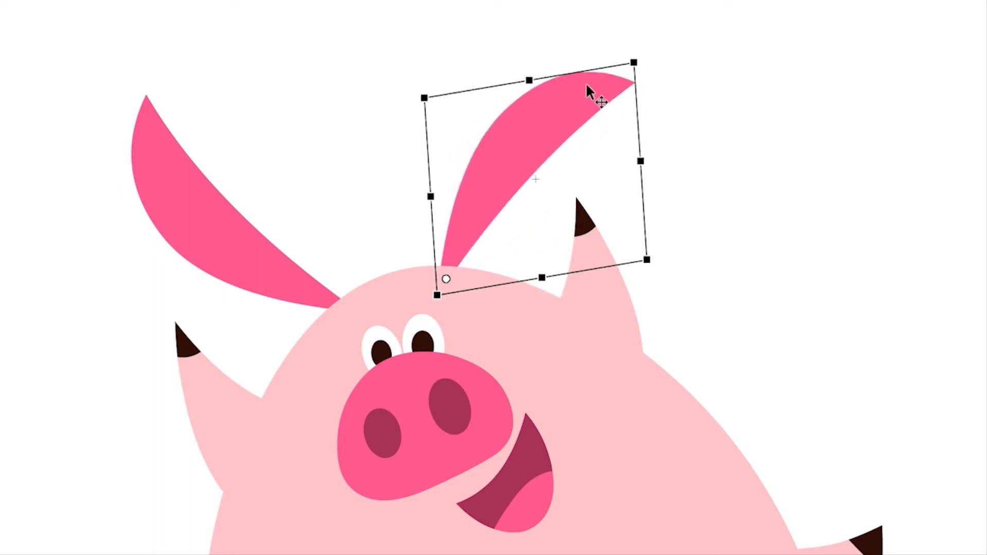
drag(627, 49, 520, 88)
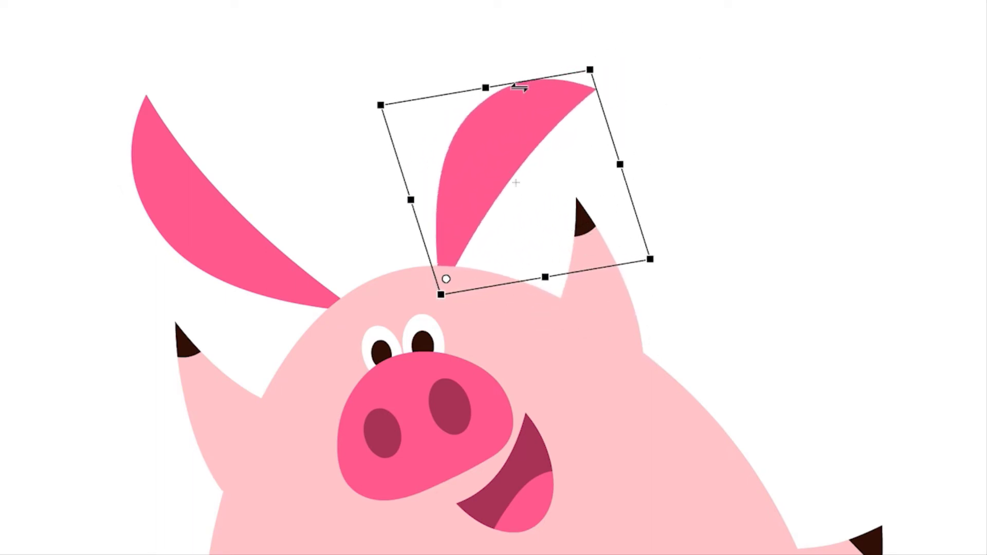
Undo the last two transformations of piggy_ear.
key(ctrl+z)
key(ctrl+z)
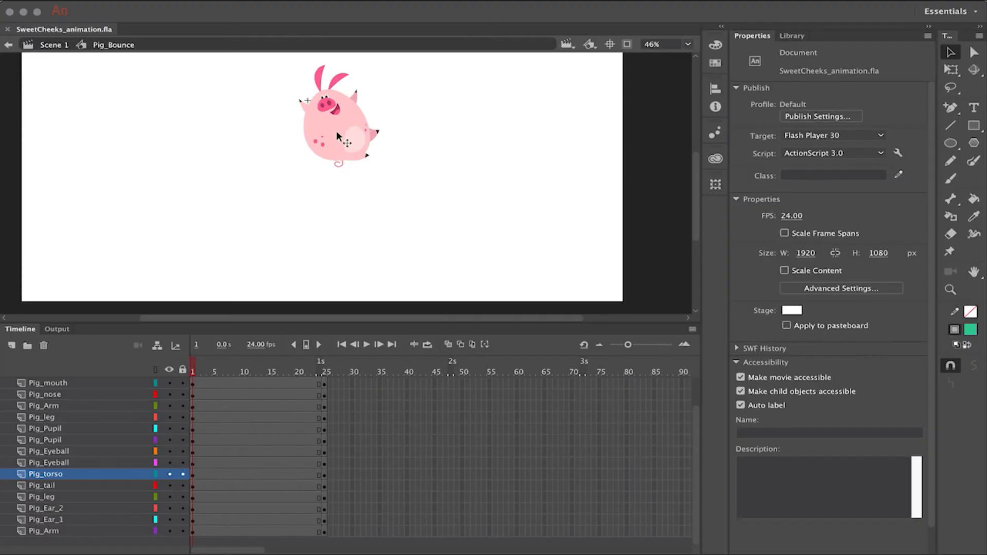
On frame 1, move the pig with its torso straight down below the stage to about Y 2237, then clear the selection.
click(336, 129)
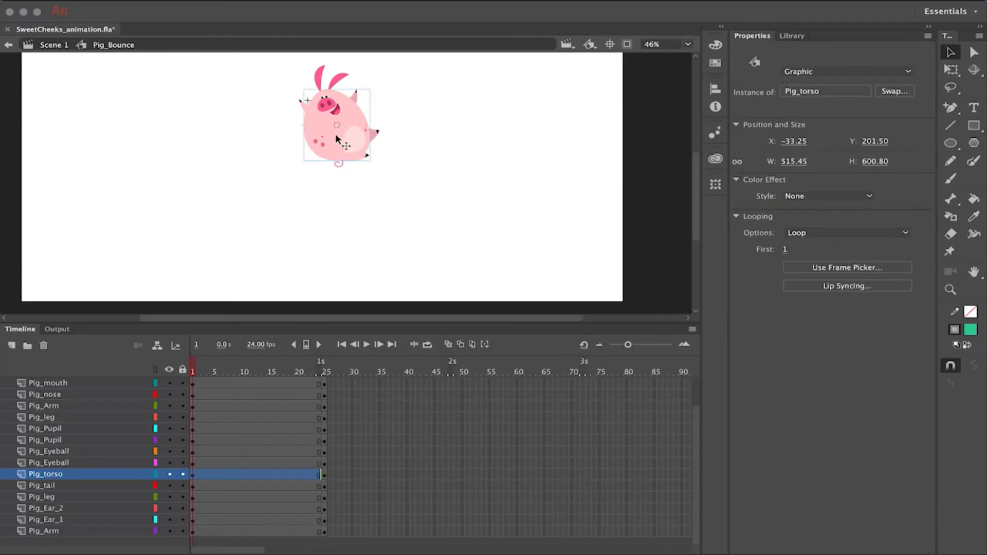
drag(335, 134, 331, 377)
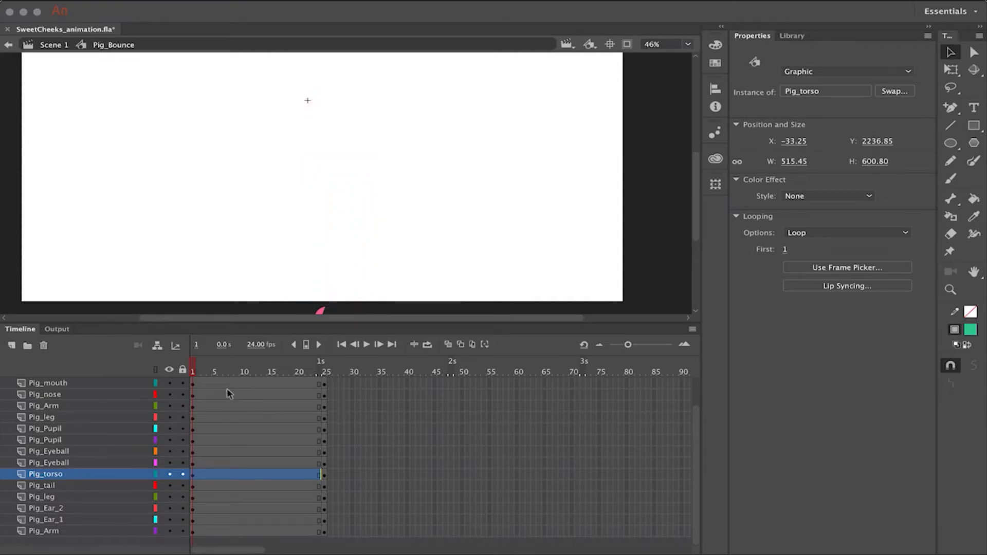
key(ctrl+shift+a)
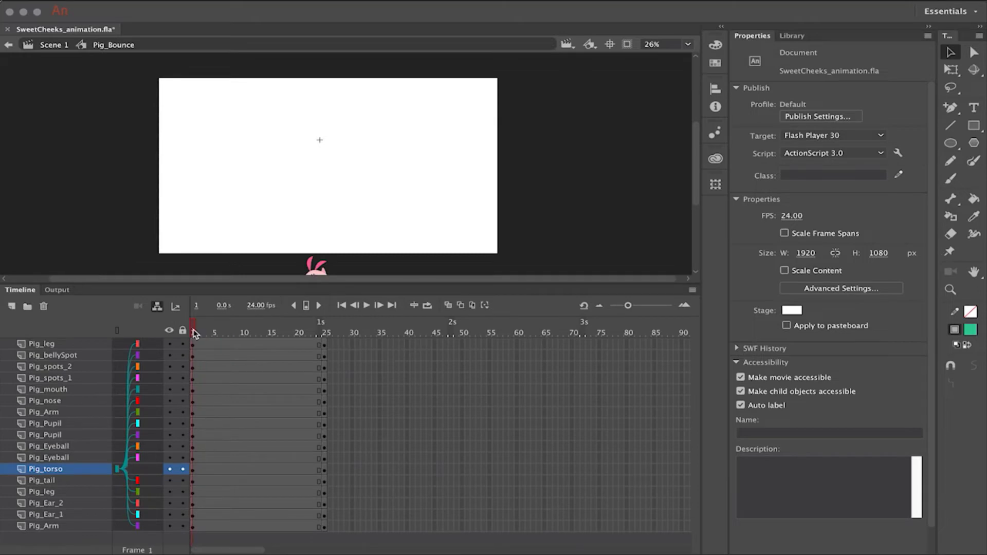
Create classic tweens on all the pig's layers between the keyframes at frames 1 and 25.
drag(211, 352, 293, 532)
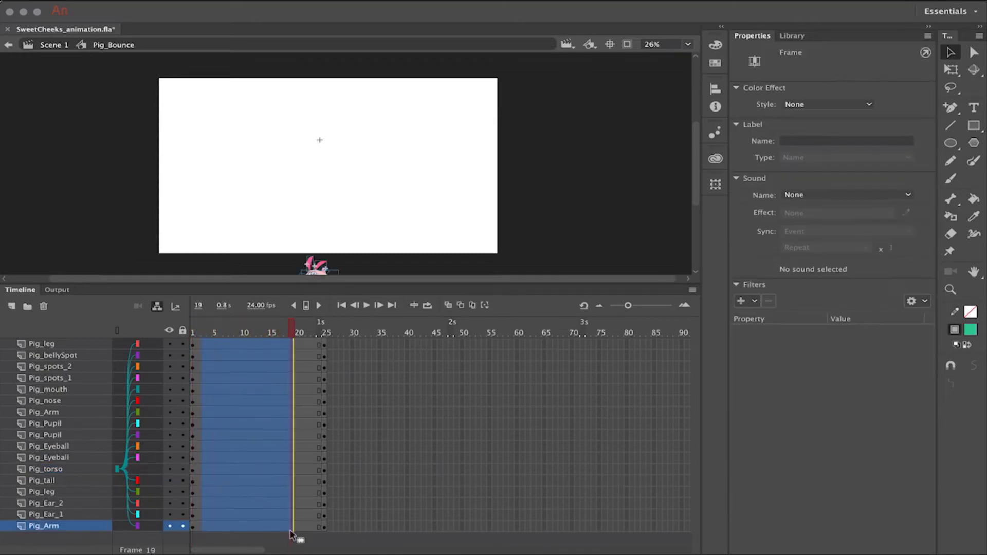
right_click(242, 370)
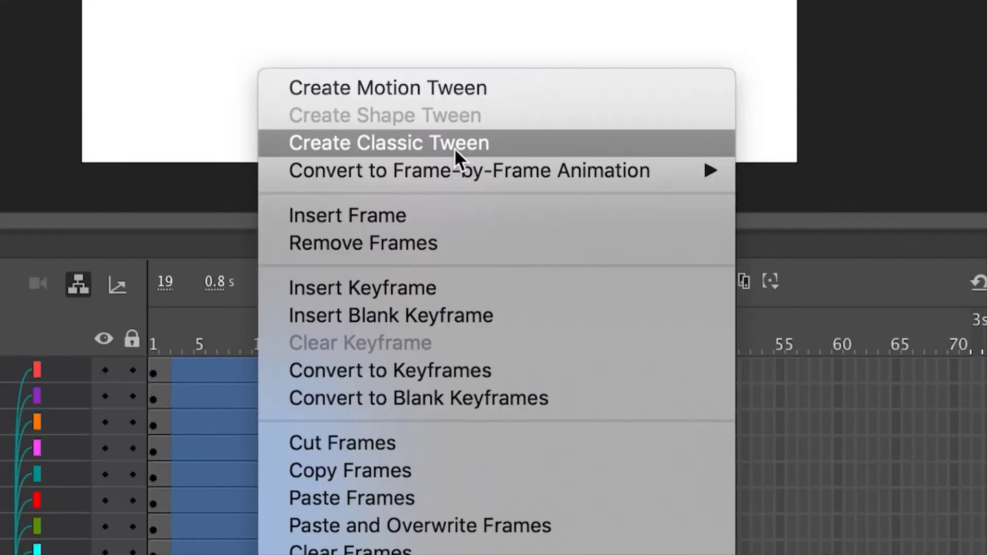
click(511, 146)
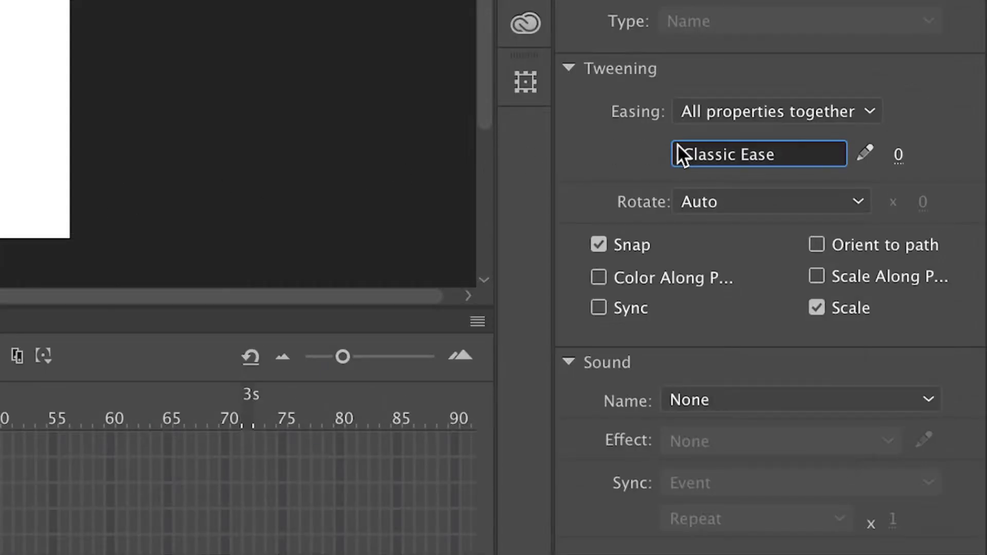
Set the easing of the pig's classic tweens to Ease Out Cubic and play the animation from frame 1.
click(785, 216)
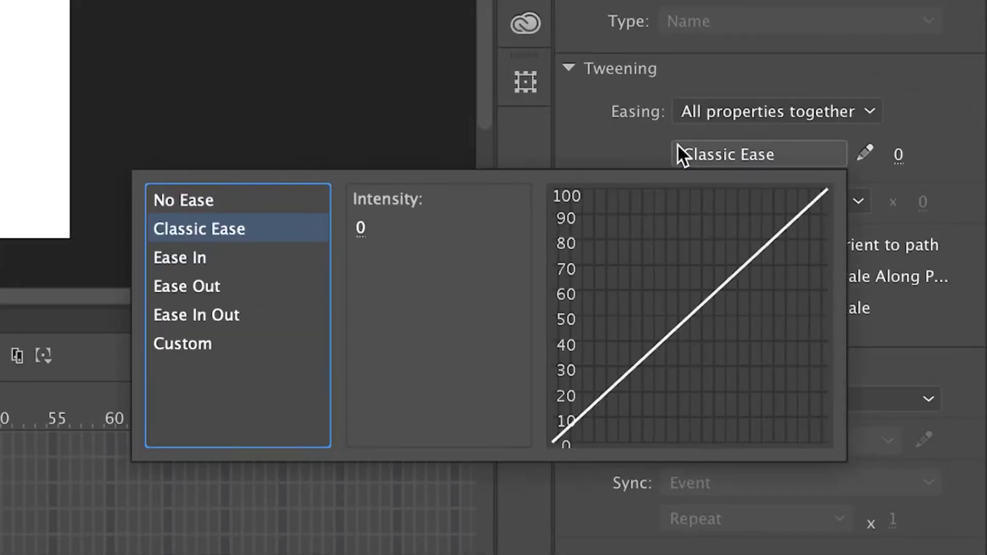
click(216, 287)
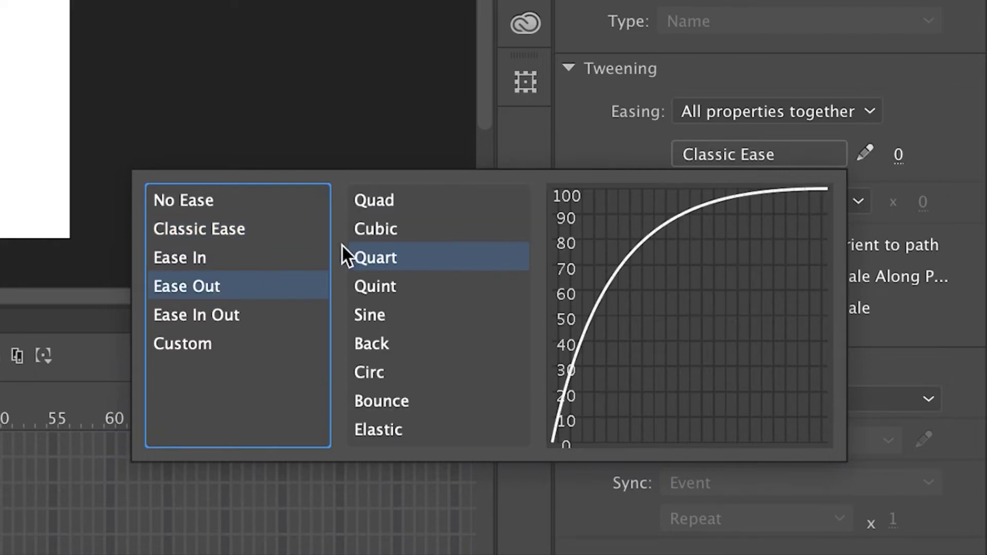
click(375, 227)
double_click(375, 225)
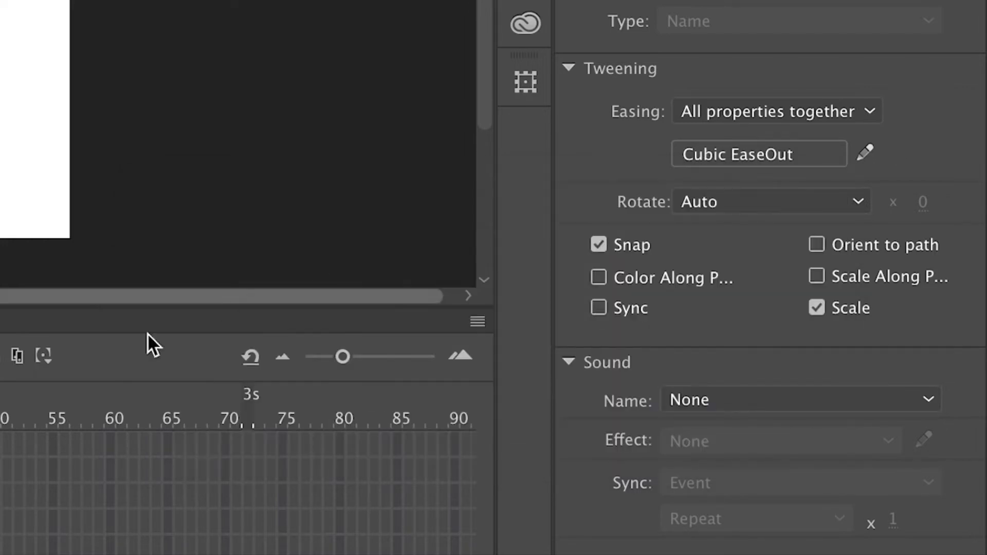
drag(294, 333, 193, 363)
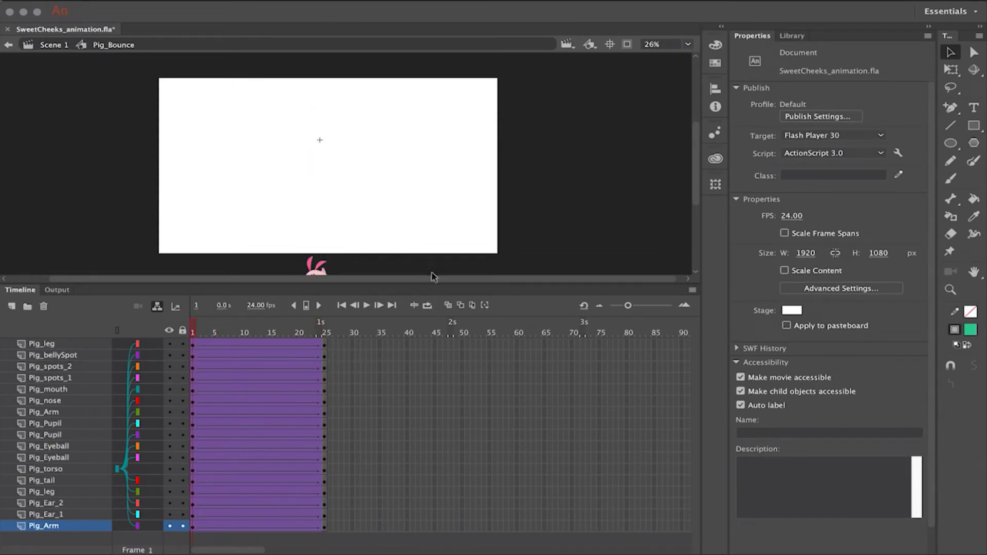
key(Return)
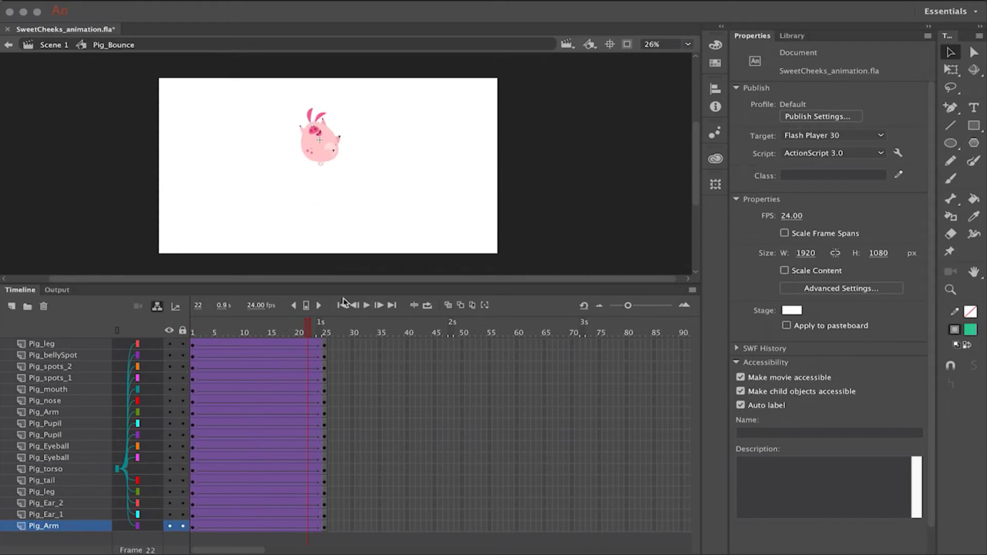
Insert keyframes at frame 7 on the Pig_Ear_1 and Pig_Ear_2 layers.
drag(288, 330, 181, 332)
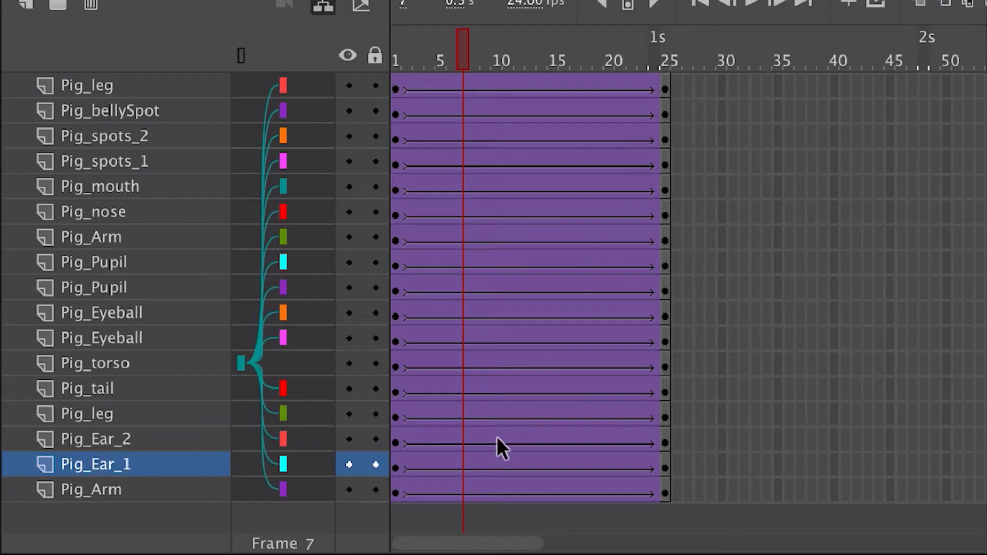
click(464, 488)
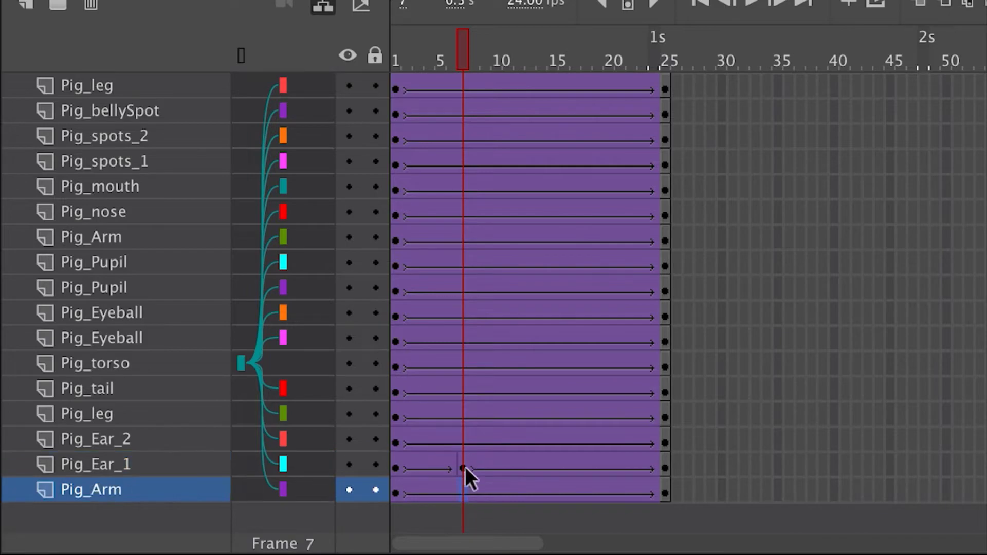
click(464, 439)
key(F6)
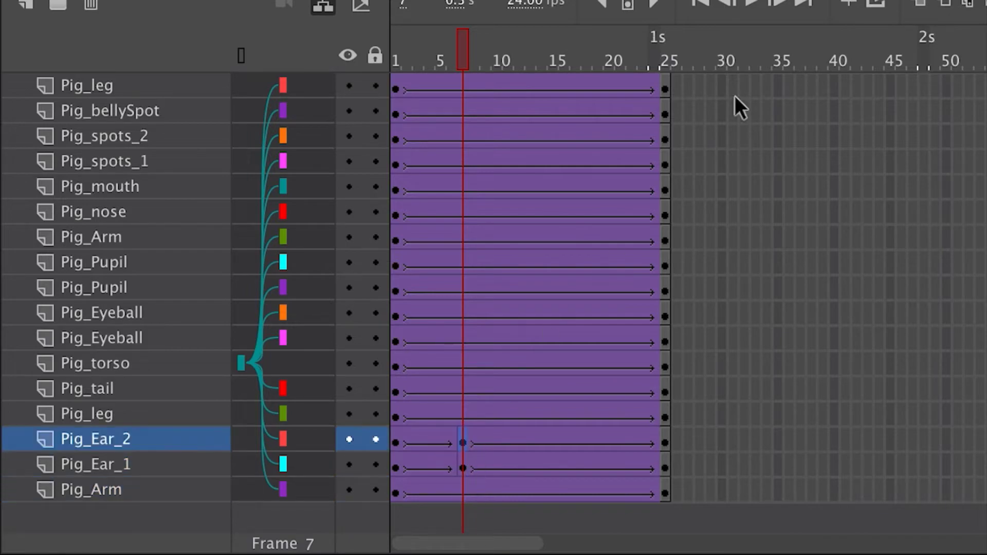
On frame 7, rotate Pig_Ear_1 counterclockwise and Pig_Ear_2 clockwise about their bases so both ears fold down beside the head.
key(ctrl+equal)
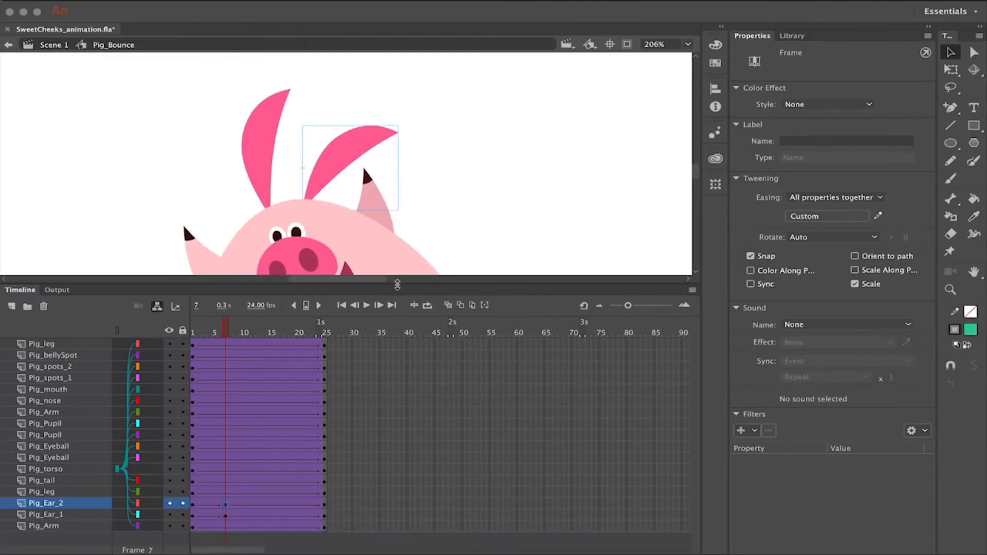
drag(397, 284, 396, 417)
drag(697, 482, 690, 536)
click(266, 119)
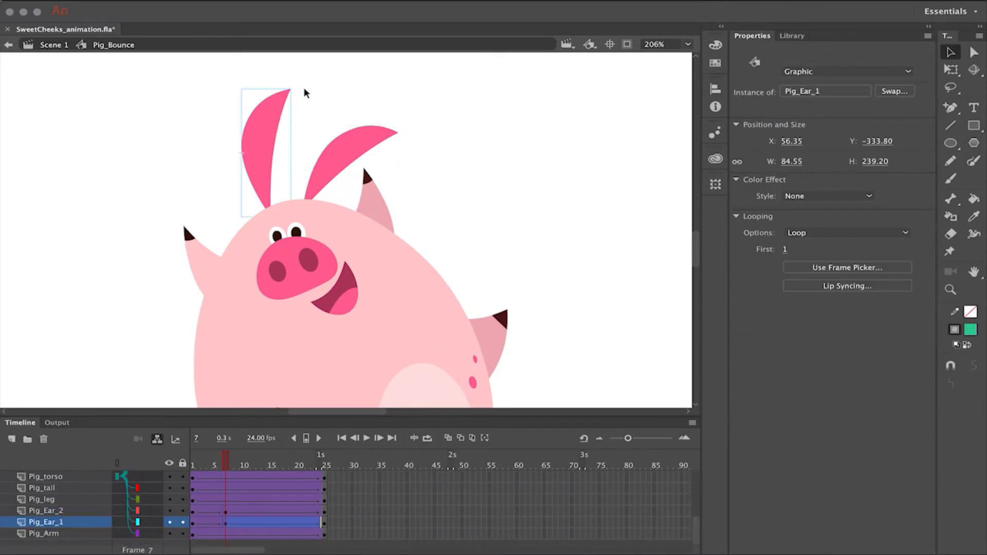
key(q)
drag(301, 92, 138, 271)
click(355, 149)
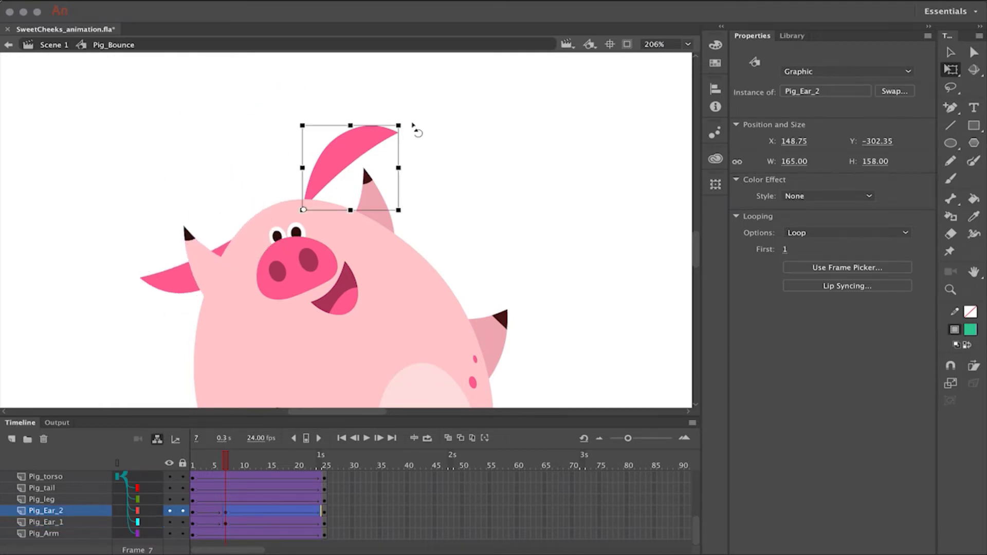
drag(415, 129, 437, 255)
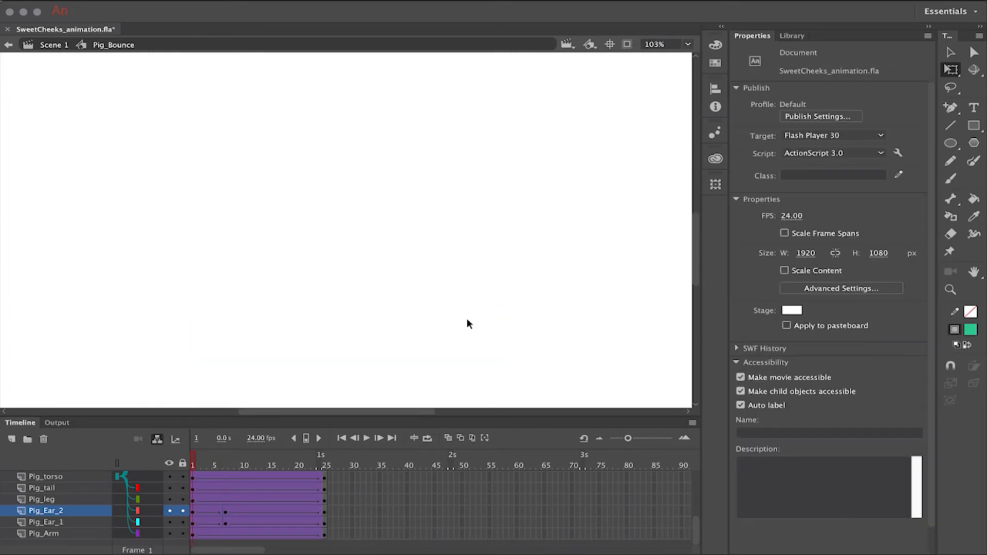
On frame 1, rotate the whole pig counterclockwise by its torso and scrub through the tween to check the spin.
key(super+minus)
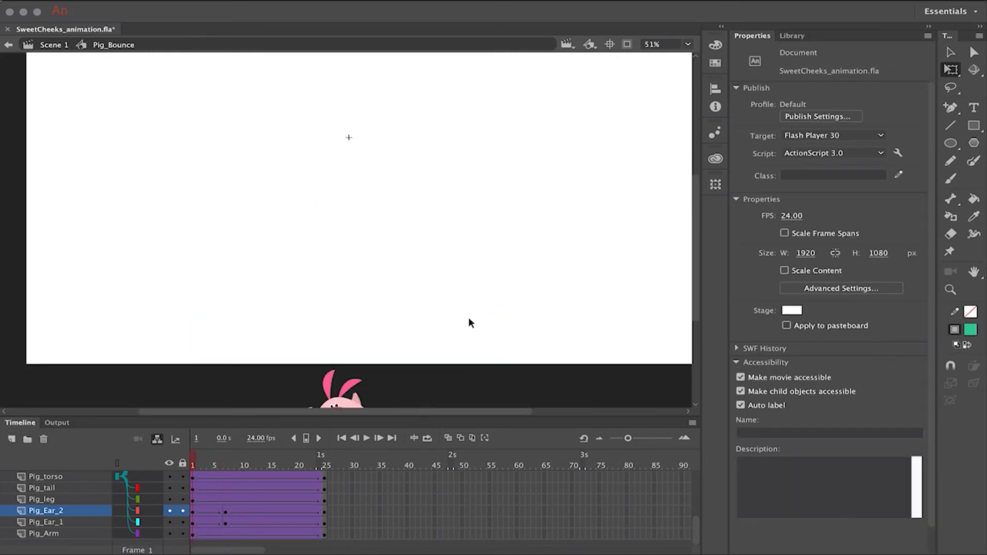
scroll(435, 308, down, 5)
click(343, 288)
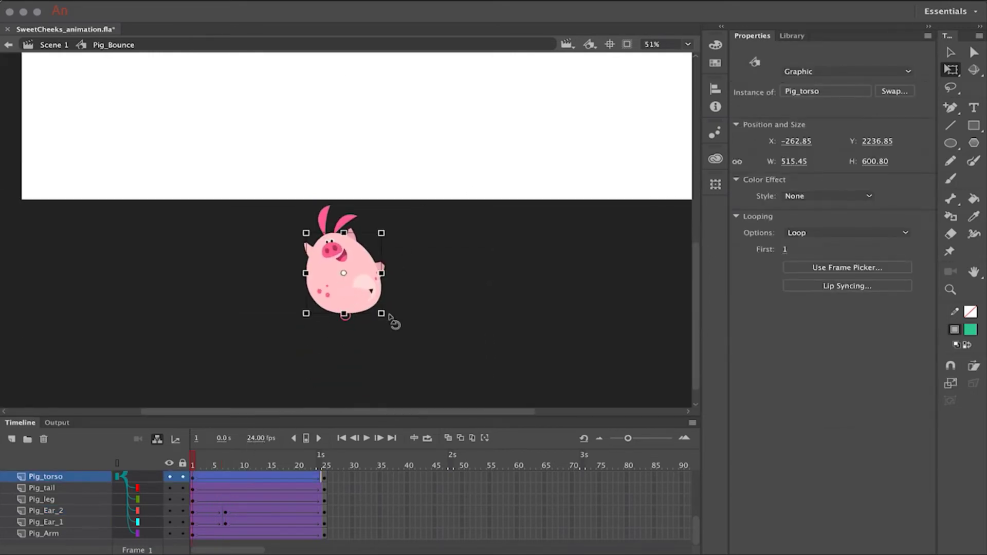
drag(394, 316, 418, 283)
drag(206, 462, 227, 459)
drag(447, 189, 410, 405)
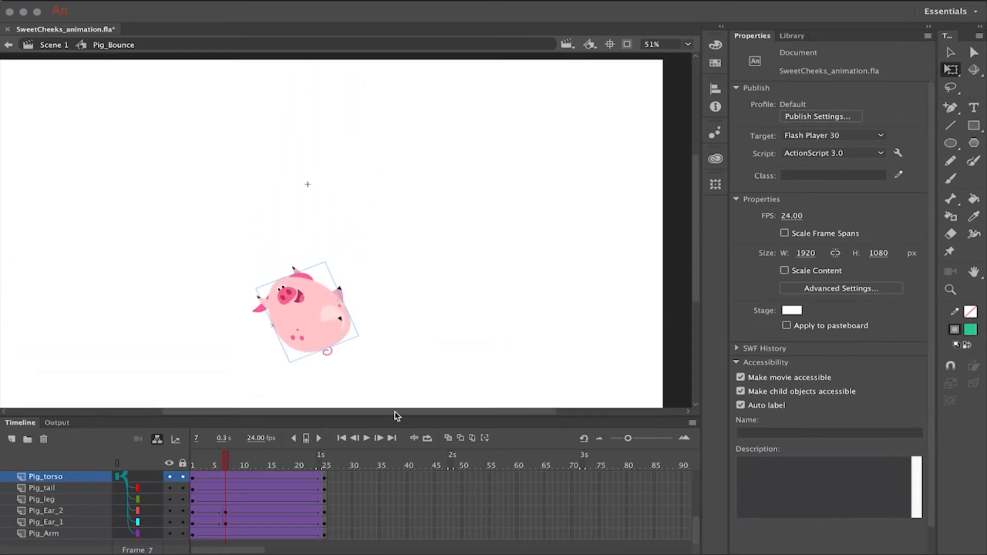
drag(225, 465, 317, 486)
drag(248, 509, 325, 507)
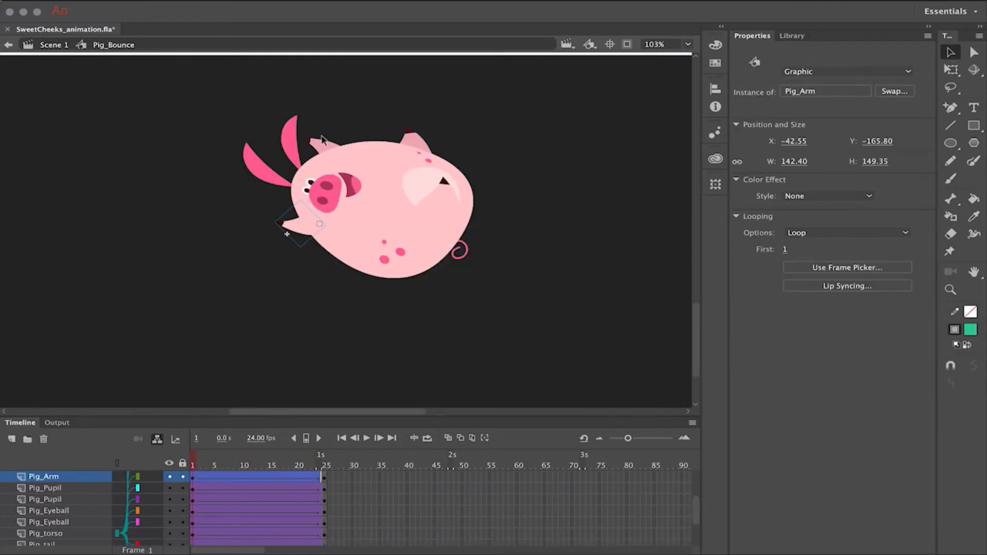
On frame 1, rotate both arms and the back leg clockwise about their joints with Free Transform.
key(q)
drag(272, 222, 275, 197)
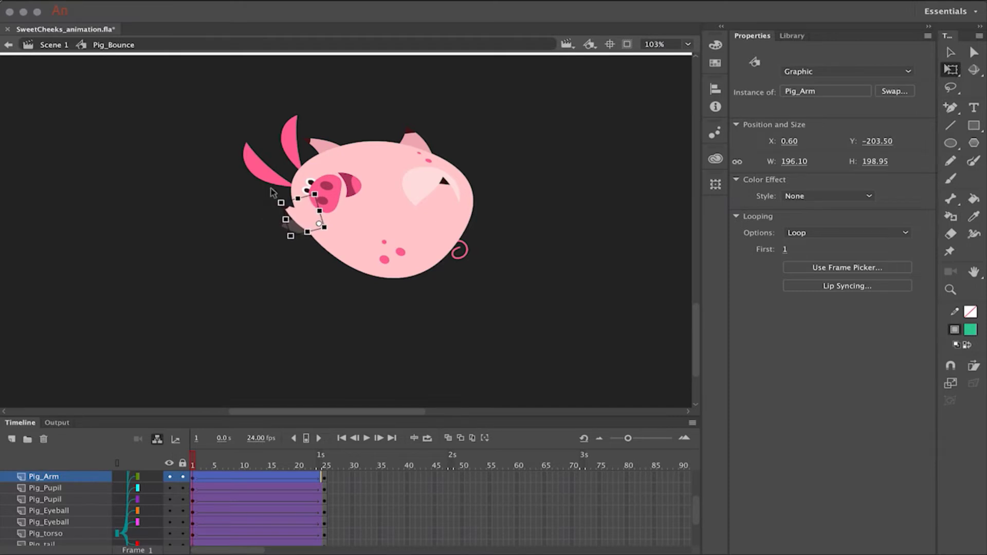
click(323, 145)
drag(346, 127, 431, 121)
click(413, 132)
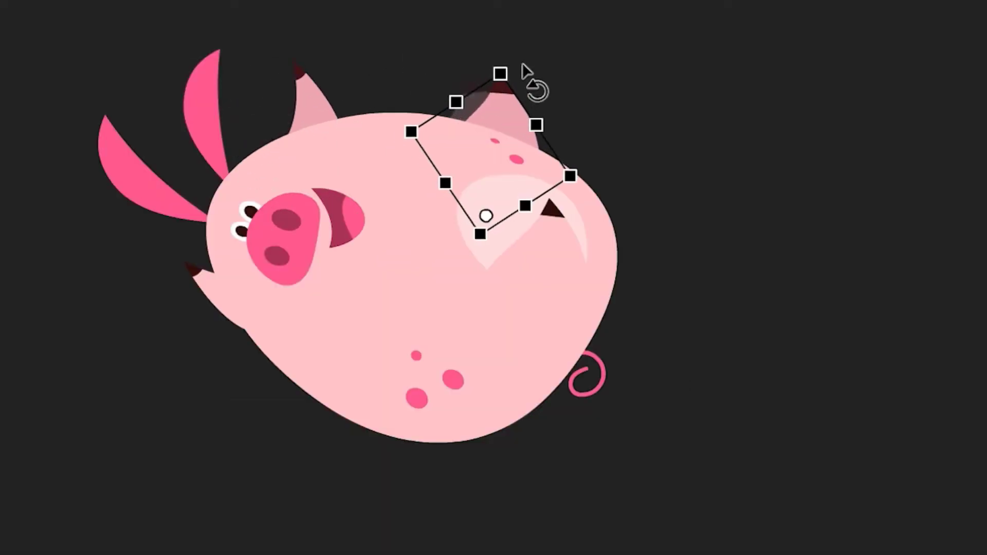
Rotate the pig's tail counterclockwise about its base on frame 1.
click(615, 385)
click(587, 396)
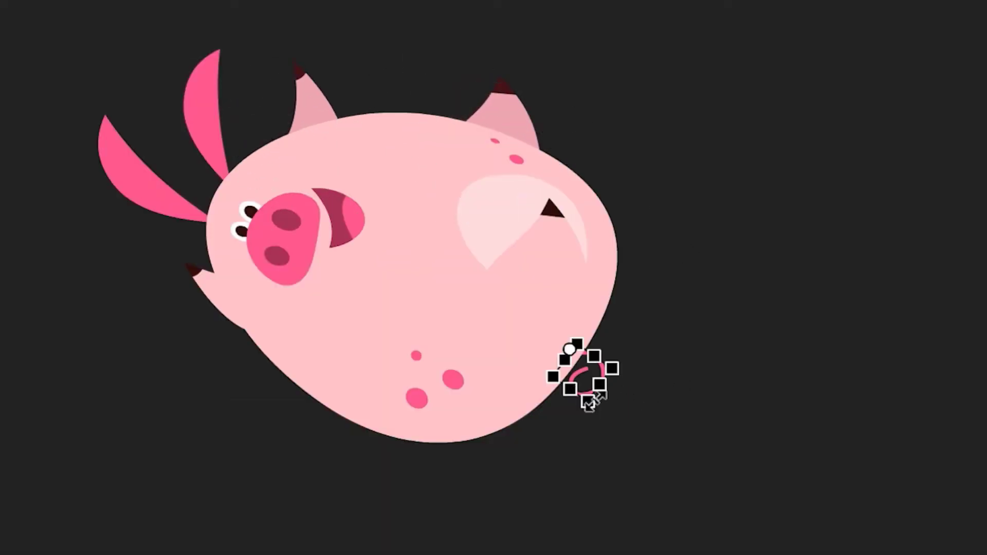
drag(638, 369, 628, 247)
click(951, 391)
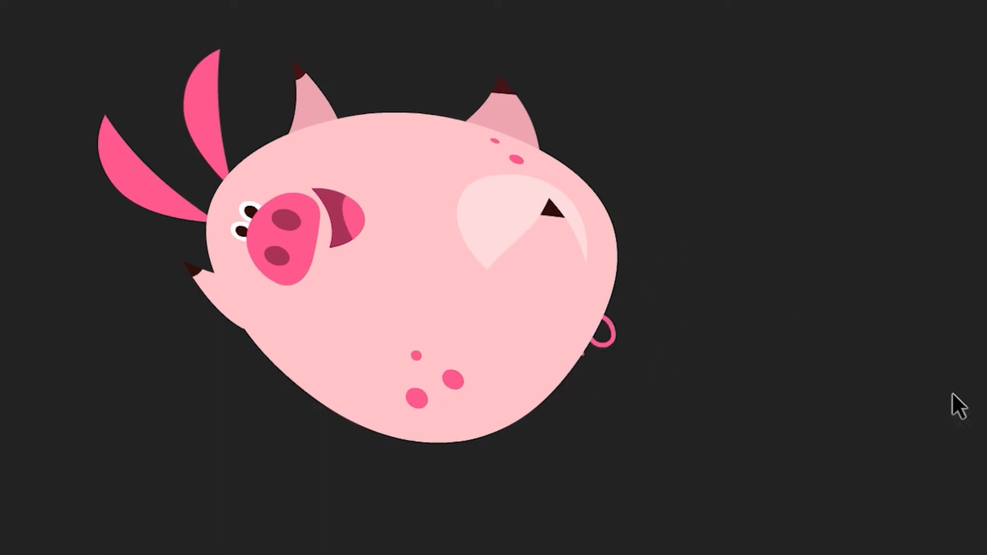
click(613, 332)
drag(628, 366, 657, 320)
Nudge the tail up and outward so its full curl extends from the edge of the torso.
key(Left)
key(Left)
key(Up)
key(Up)
key(Up)
key(Up)
key(Right)
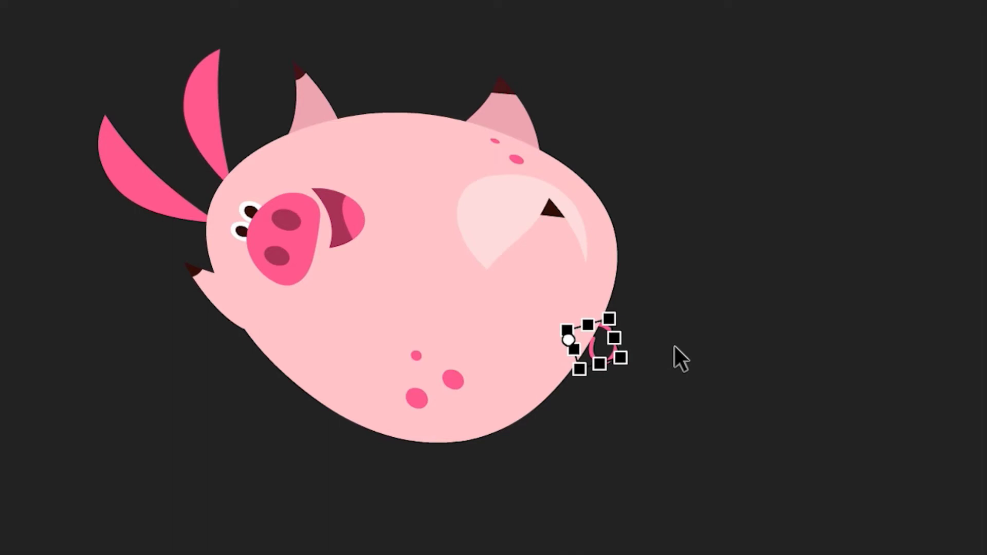
key(Up)
key(Right)
key(Right)
key(Right)
click(684, 376)
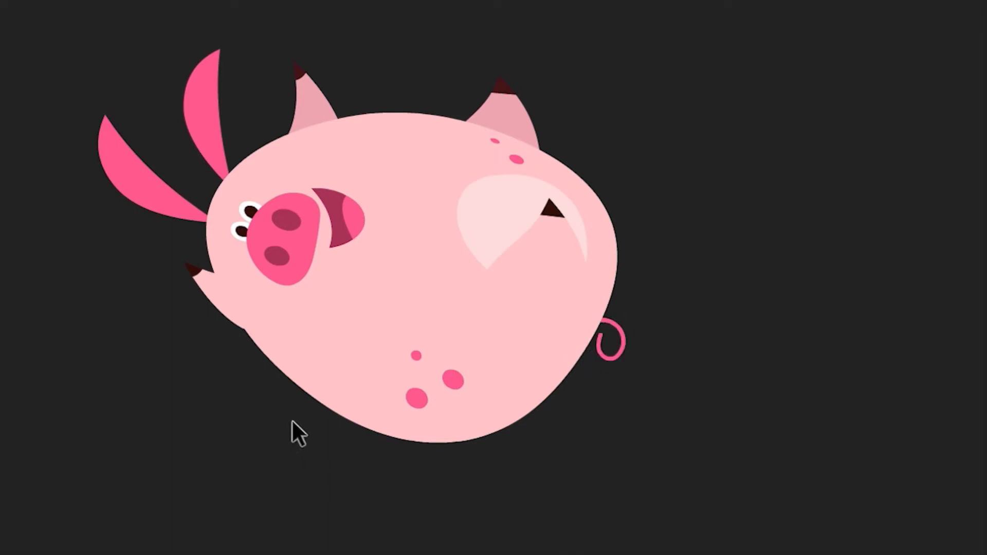
On frame 1, rotate Pig_Ear_1 clockwise about its base toward the other ear.
click(116, 155)
drag(139, 98, 252, 41)
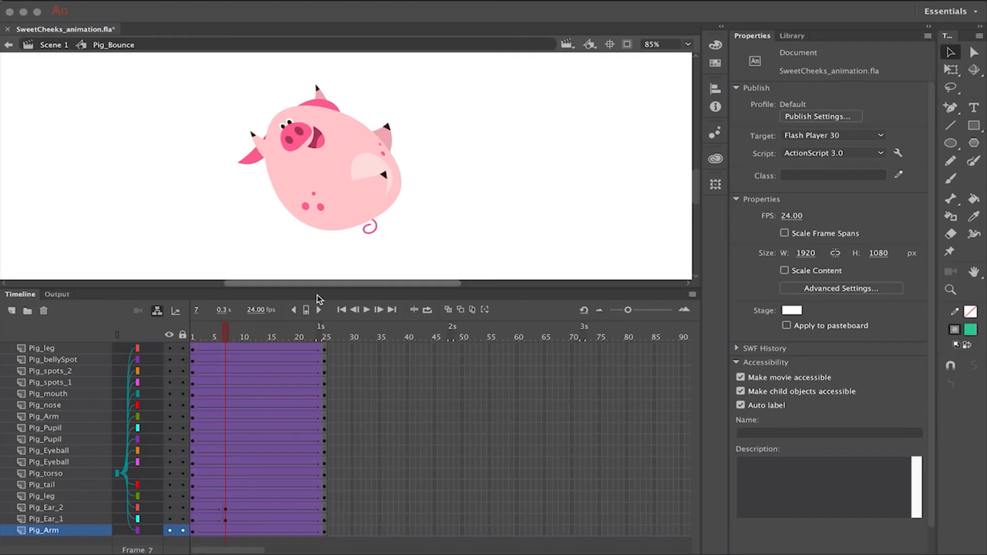
Insert keyframes at frame 7 on both Pig_Arm layers.
click(226, 533)
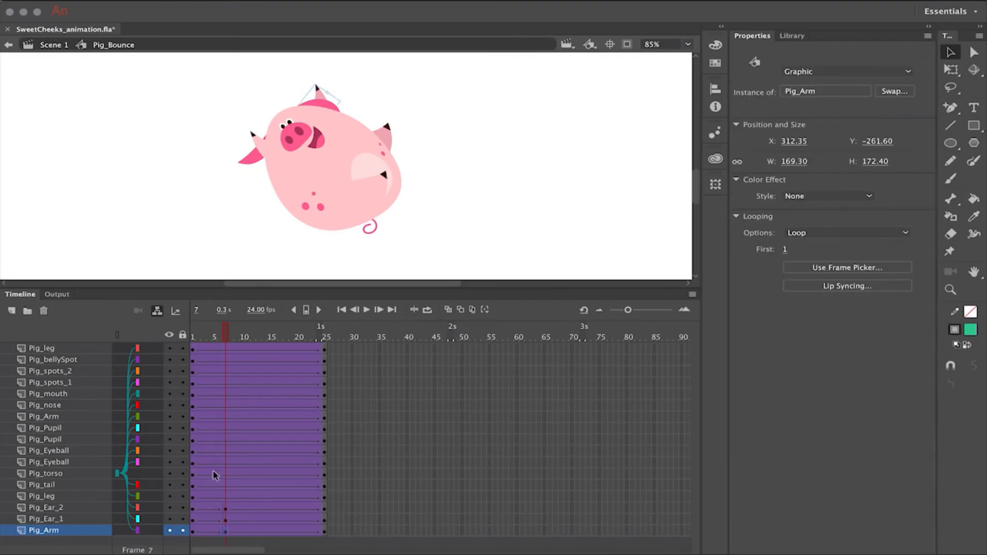
click(227, 158)
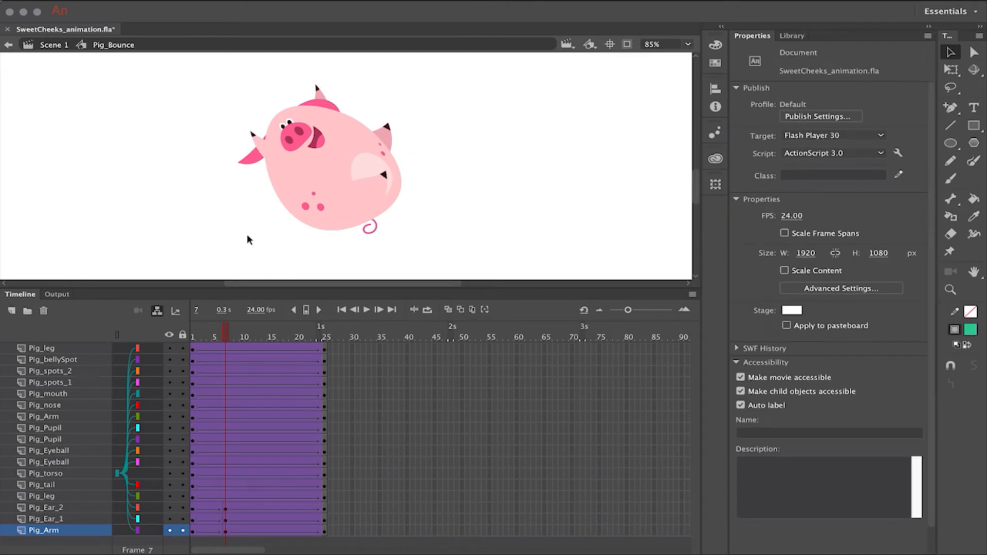
click(54, 421)
click(231, 418)
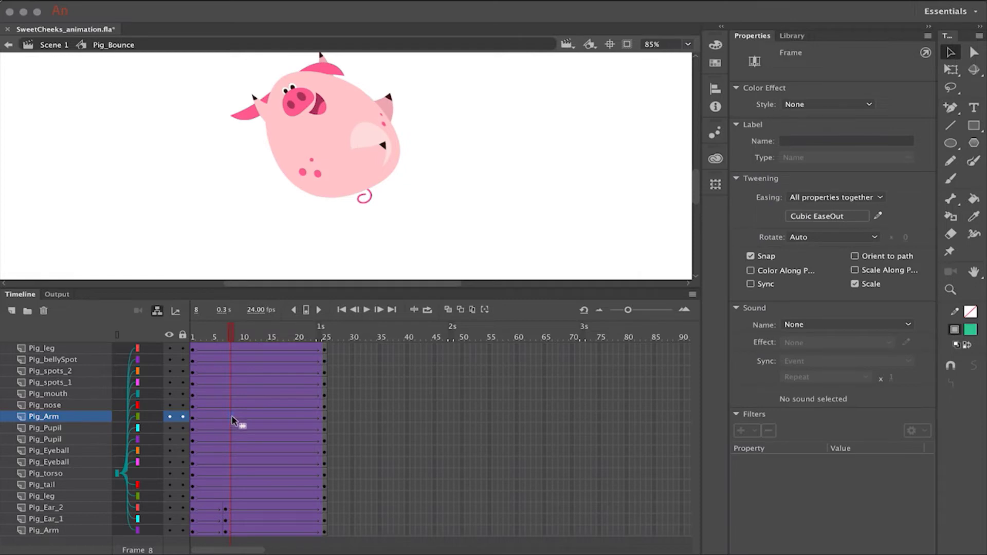
click(227, 418)
key(F6)
On frame 7, rotate the front arm counterclockwise and the back arm clockwise so both swing down from the head.
key(q)
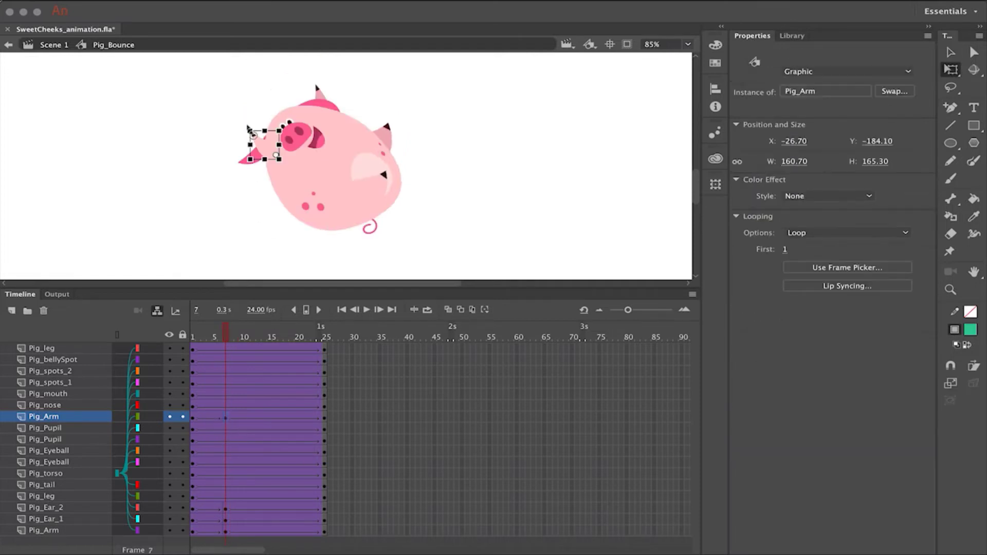
drag(248, 127, 230, 176)
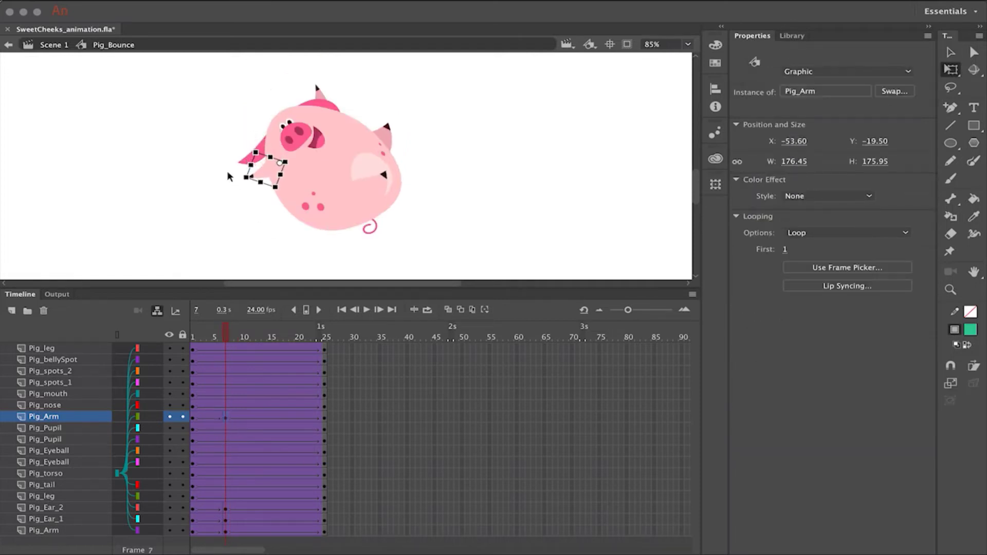
click(329, 105)
drag(339, 87, 382, 91)
click(404, 138)
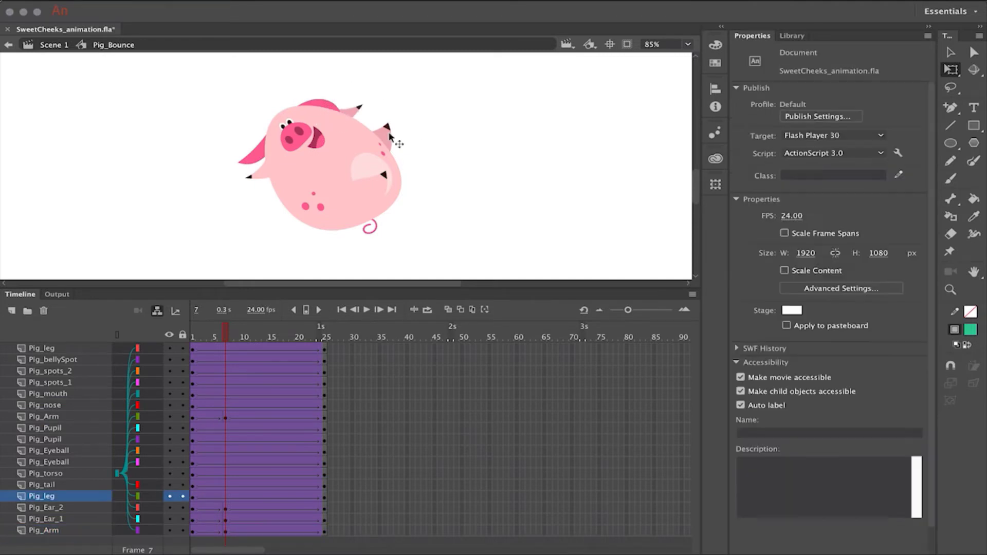
Insert a keyframe at frame 7 on the back Pig_leg layer and rotate that leg clockwise so it swings down.
click(225, 496)
drag(405, 134, 448, 209)
drag(421, 257, 414, 227)
click(389, 235)
Keyframe the front Pig_leg at frame 7, rotate the leg clockwise to point downward, and reposition it against the torso's lower edge.
click(224, 349)
key(F6)
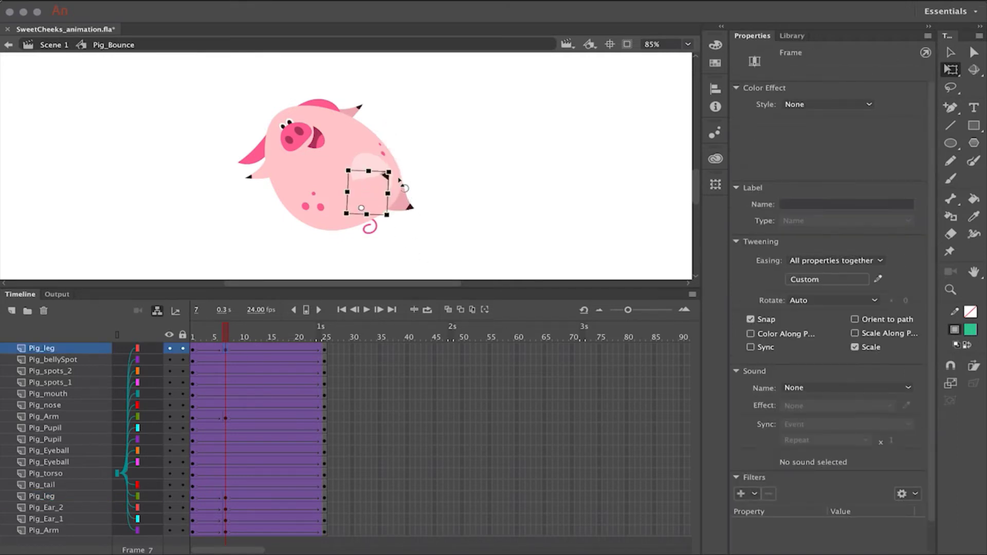
drag(397, 170, 403, 237)
drag(388, 223, 370, 232)
key(shift+Up)
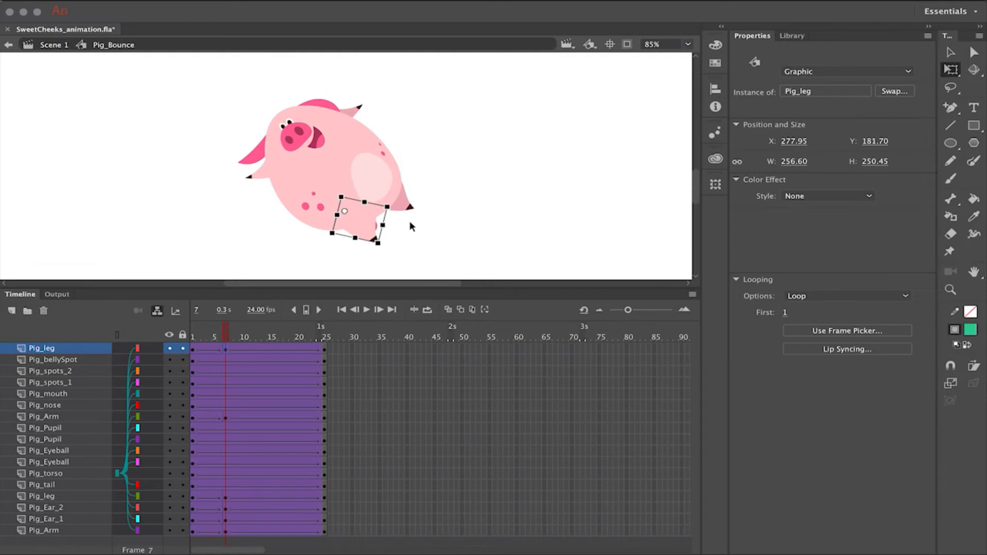
key(shift+Left)
key(shift+Left)
key(shift+Left)
key(shift+Left)
click(416, 225)
Keyframe Pig_tail at frame 7, rotate the tail counterclockwise about its base, and review the motion through frame 25.
click(376, 232)
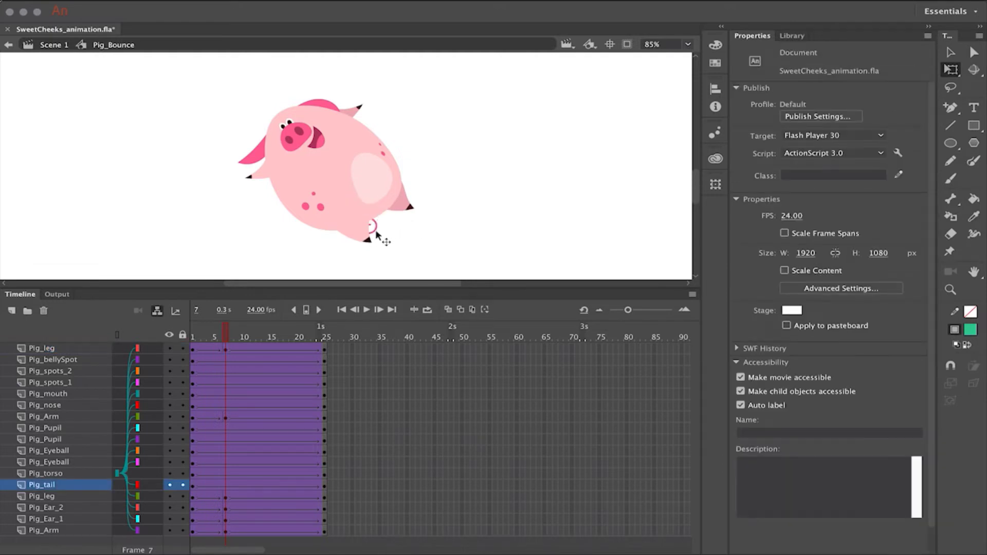
click(228, 487)
click(368, 226)
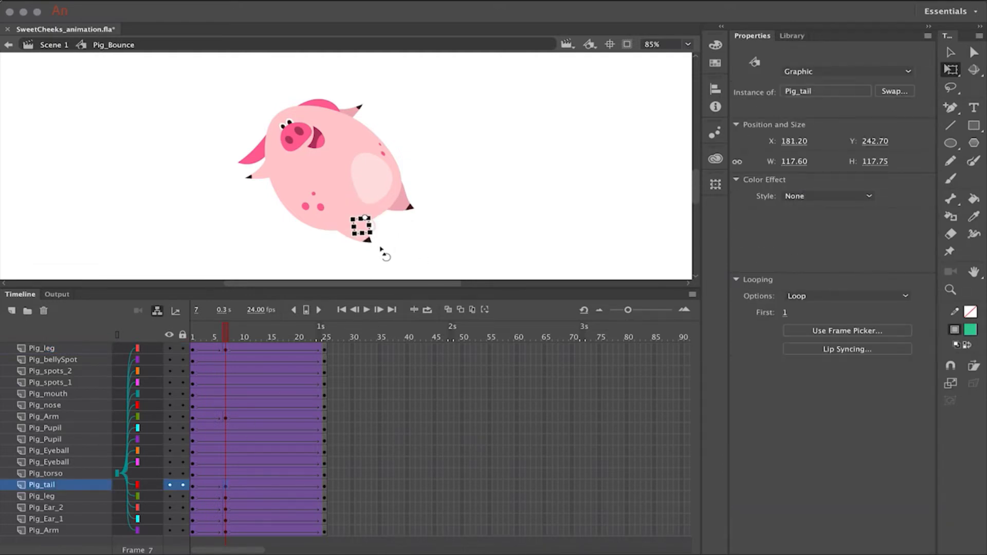
drag(382, 252, 405, 237)
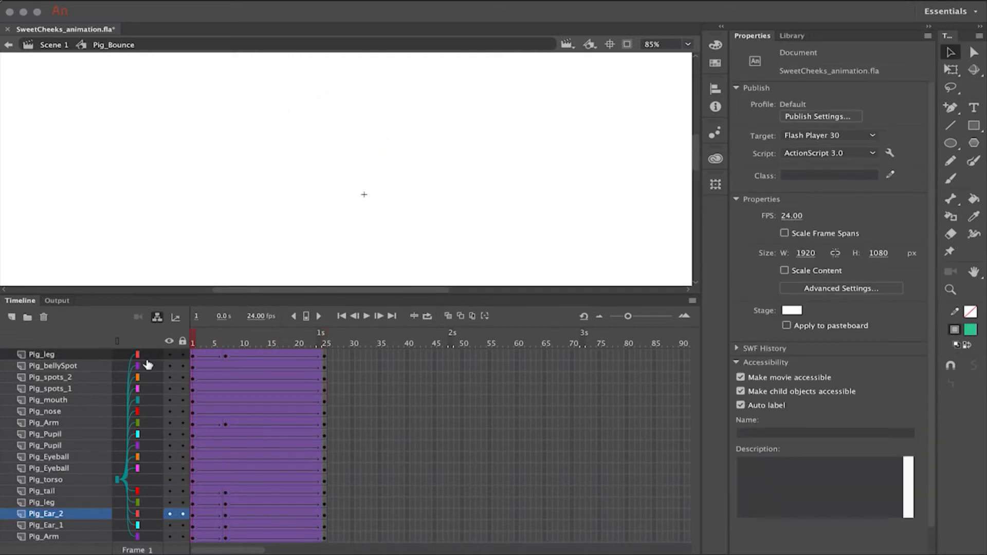
key(Return)
drag(214, 342, 325, 351)
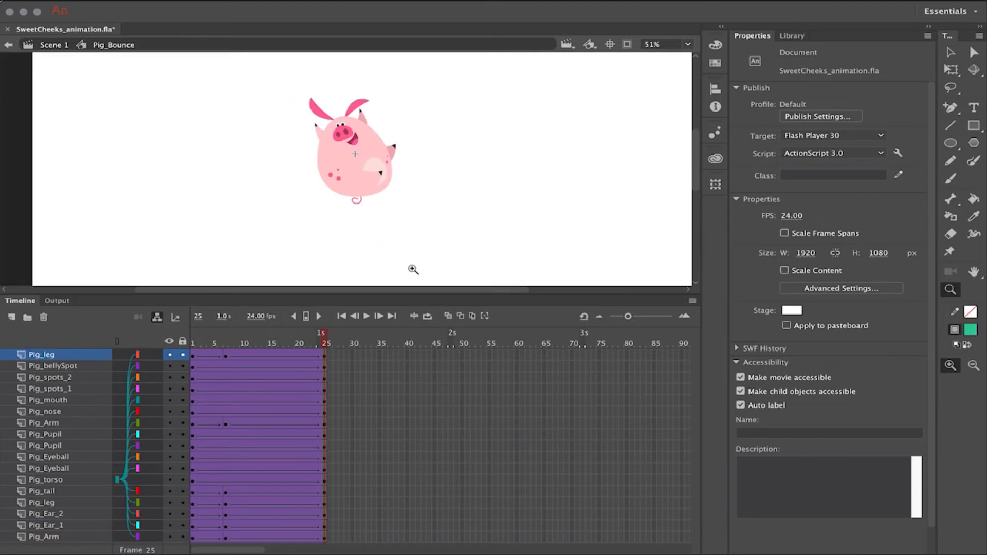
Insert keyframes at frame 50 on all the pig layers.
key(v)
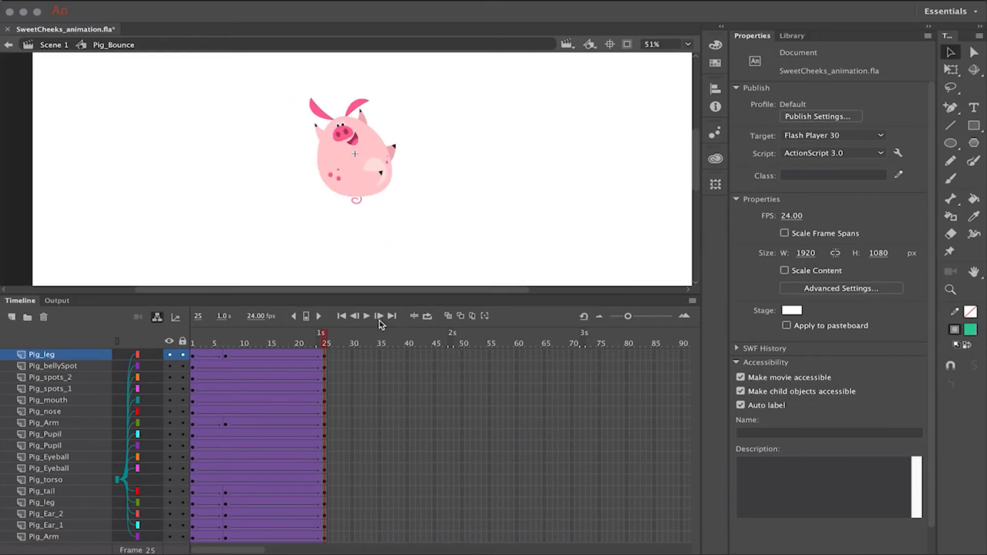
drag(312, 343, 332, 349)
drag(462, 356, 462, 538)
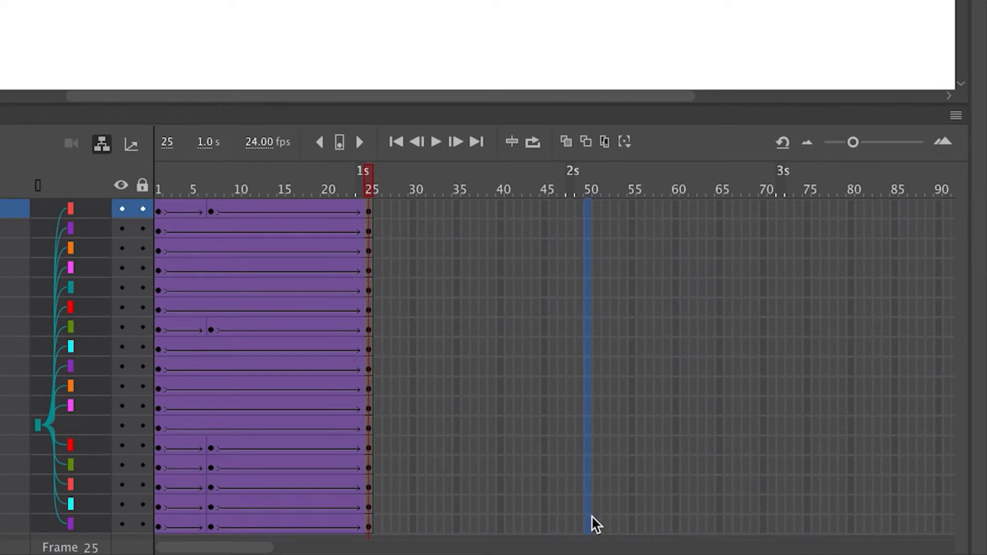
key(F6)
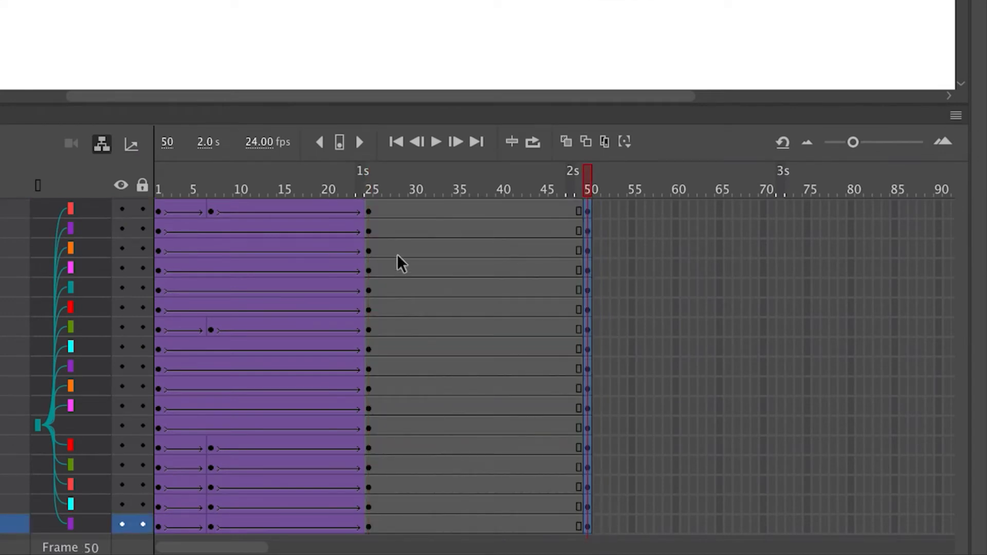
On frame 50, move the parent Pig_torso down below the stage and rotate it counterclockwise.
click(640, 2)
drag(453, 2, 481, 28)
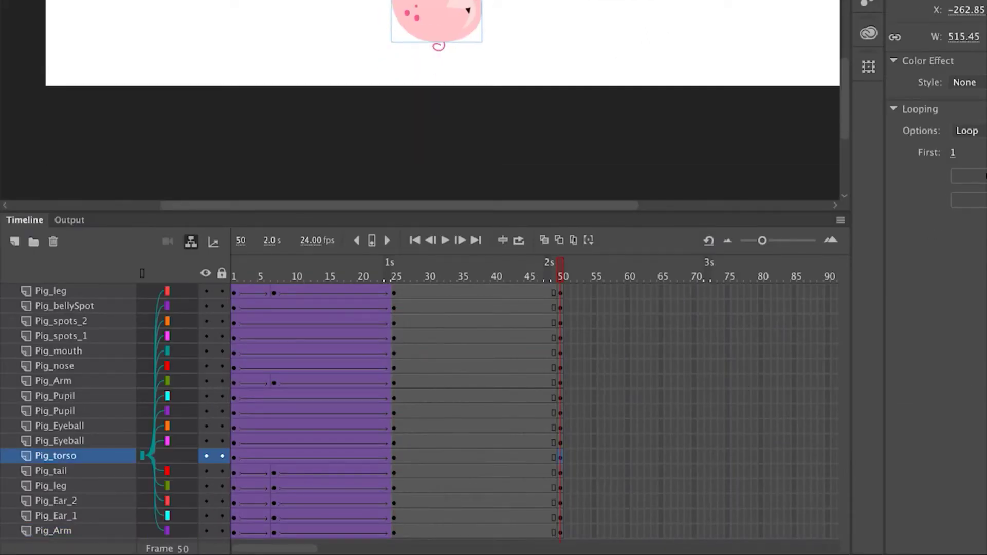
key(q)
drag(504, 129, 566, 88)
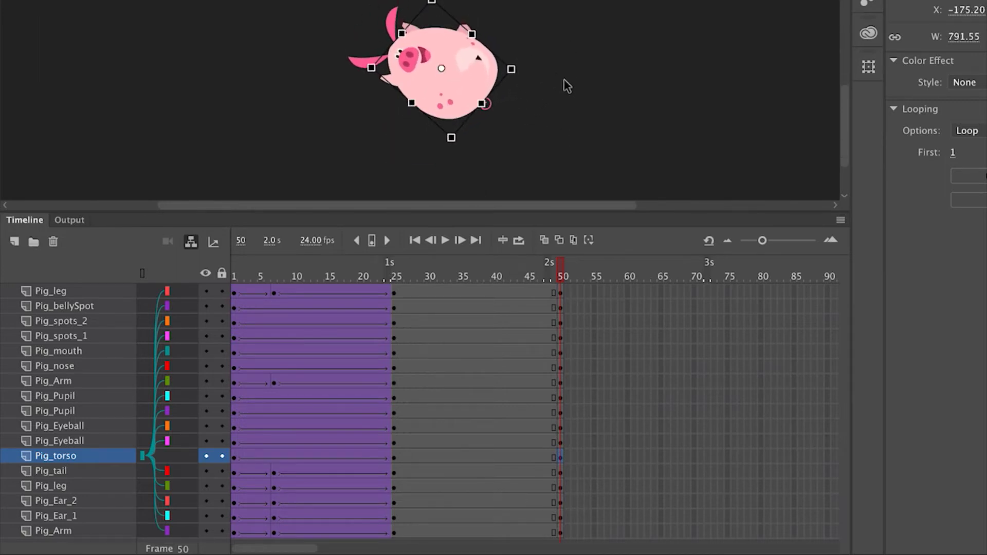
click(568, 98)
Create classic tweens between frames 25 and 50 on all layers and apply the Ease In Cubic preset.
drag(435, 300, 498, 522)
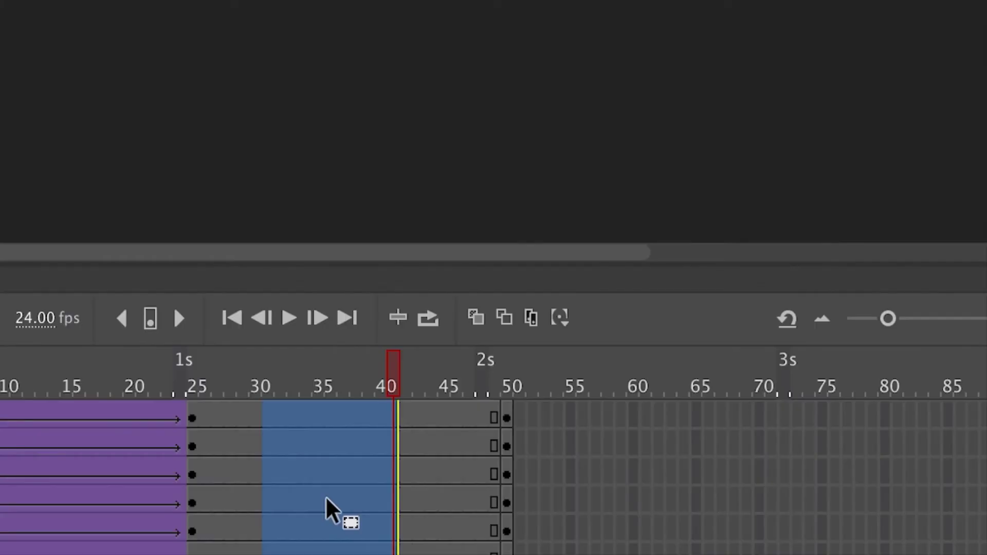
right_click(327, 499)
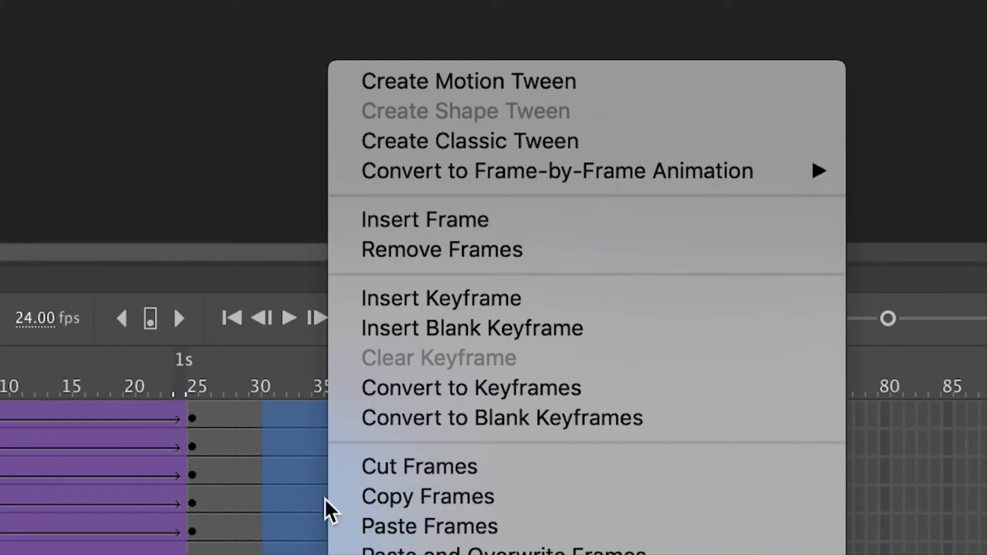
click(452, 147)
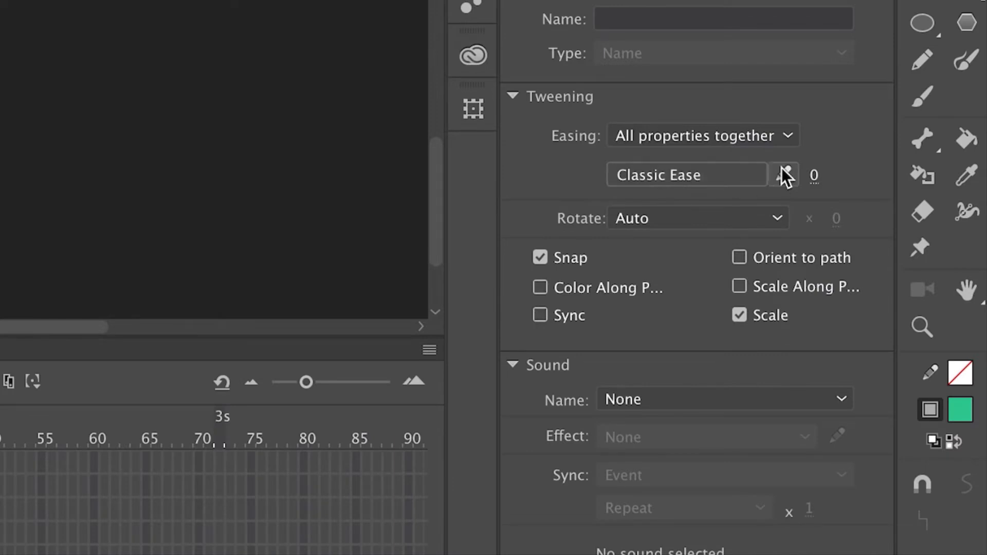
click(726, 175)
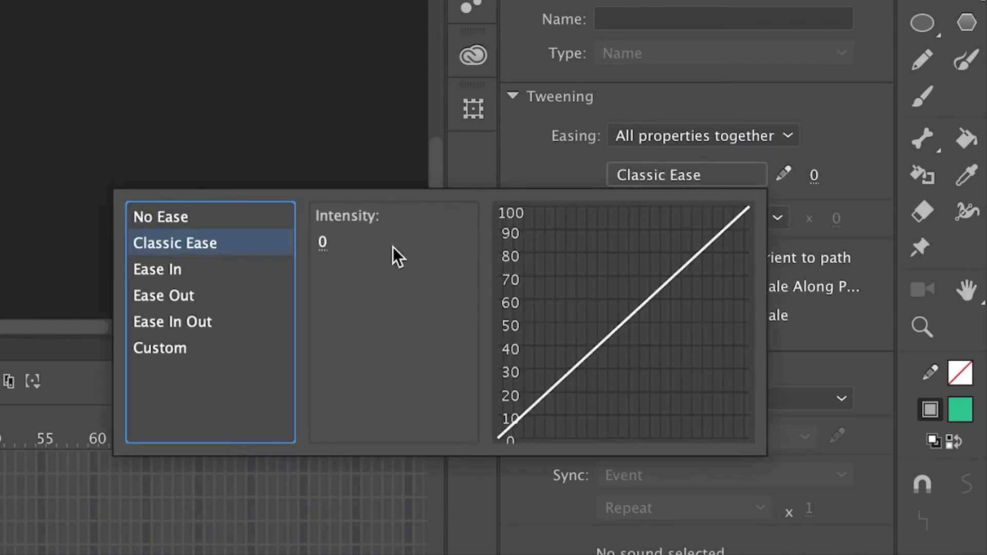
click(178, 267)
double_click(341, 242)
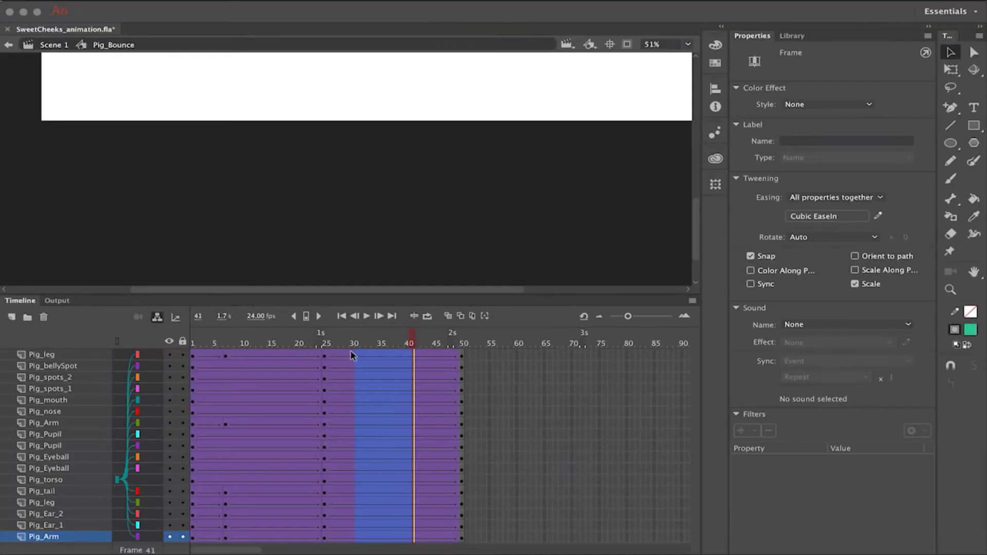
click(305, 346)
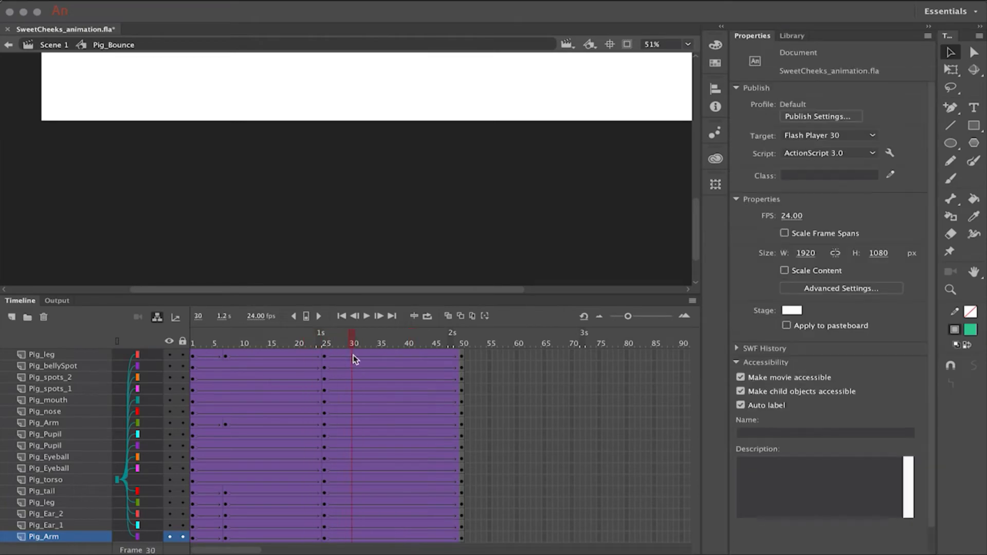
Open the front Pig_leg symbol from frame 25 and convert its artwork to a Graphic symbol named Pig_Leg_Nested.
drag(326, 357, 325, 356)
click(407, 81)
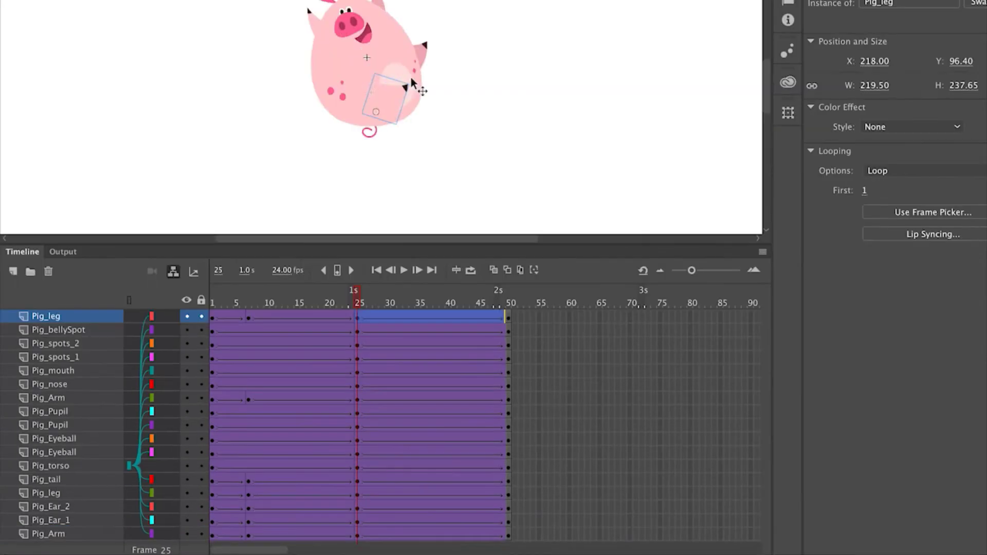
key(super+equal)
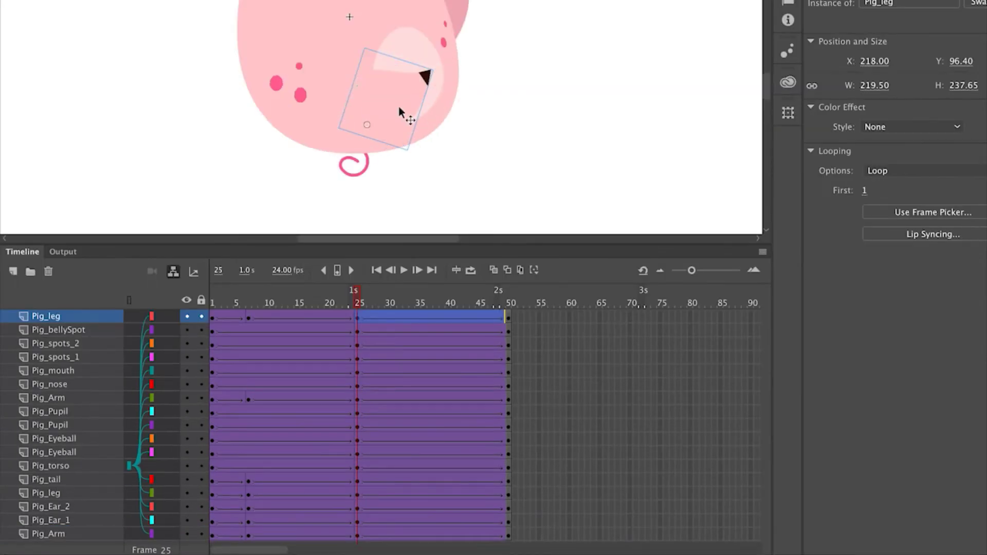
double_click(499, 249)
click(485, 254)
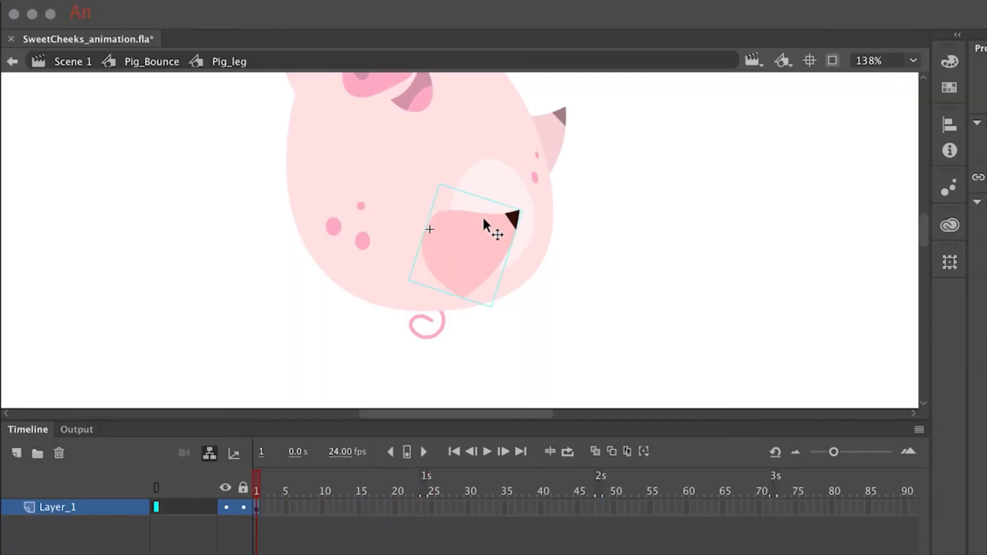
key(F8)
click(369, 242)
click(368, 301)
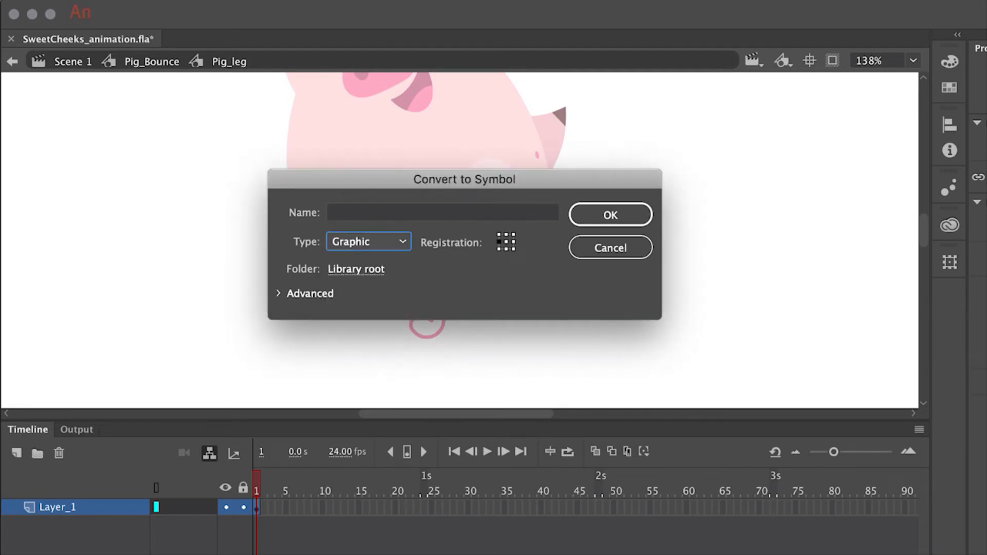
click(372, 212)
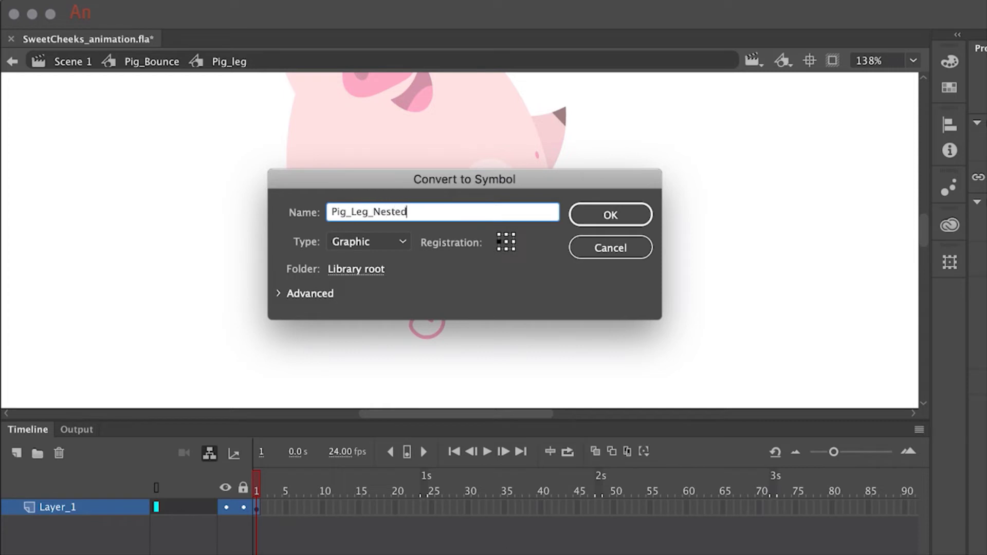
click(617, 216)
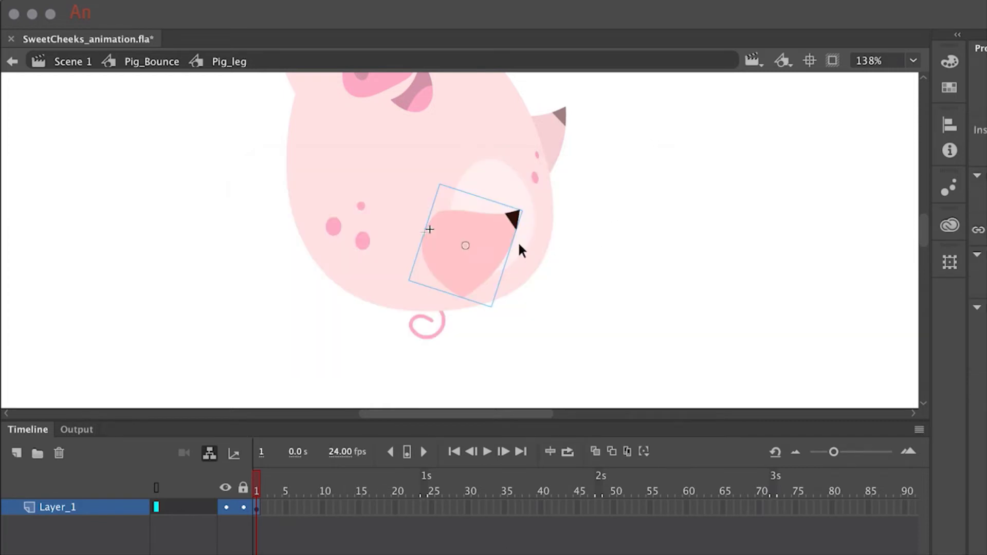
Insert keyframes at frames 10 and 5 in Pig_leg, and rotate the leg slightly clockwise about its base on frame 5.
key(q)
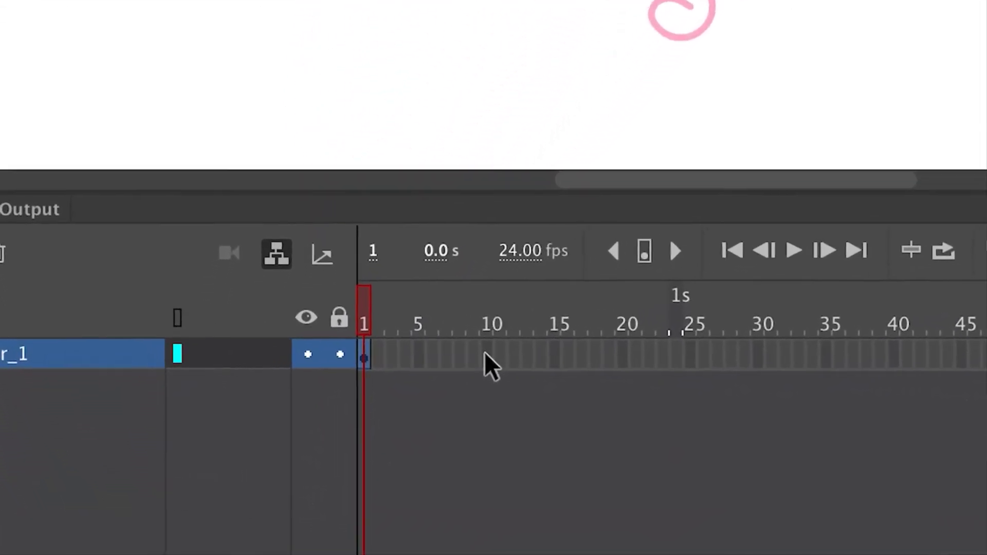
click(440, 396)
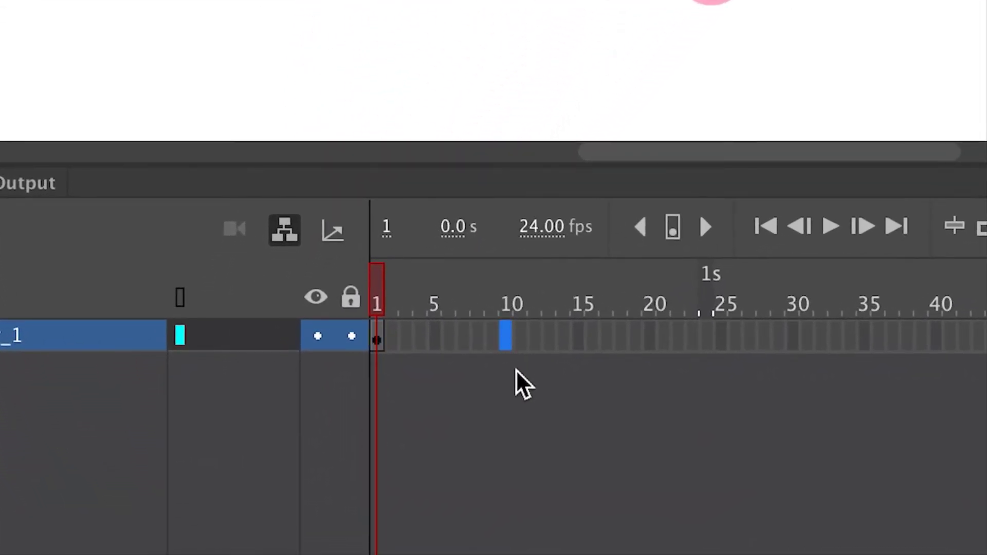
key(F6)
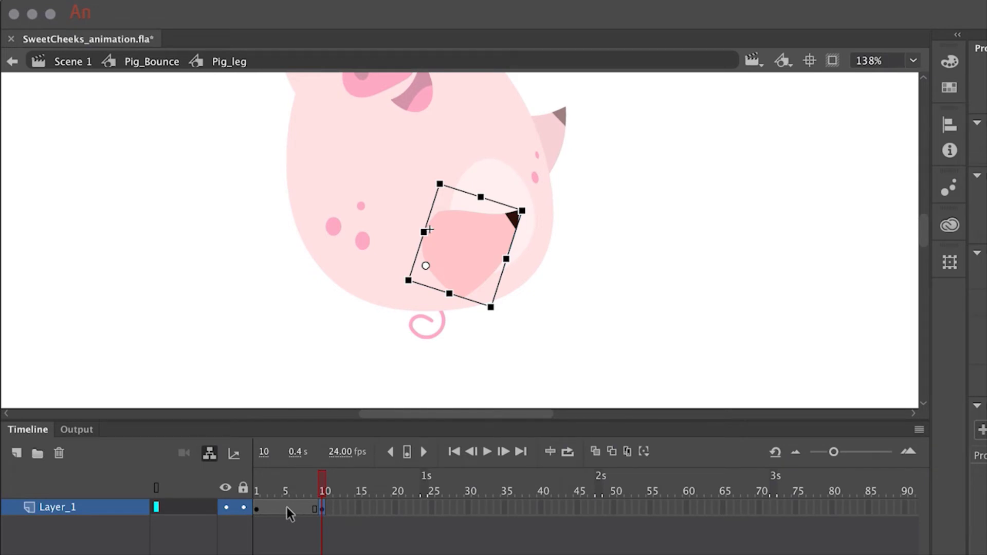
click(285, 507)
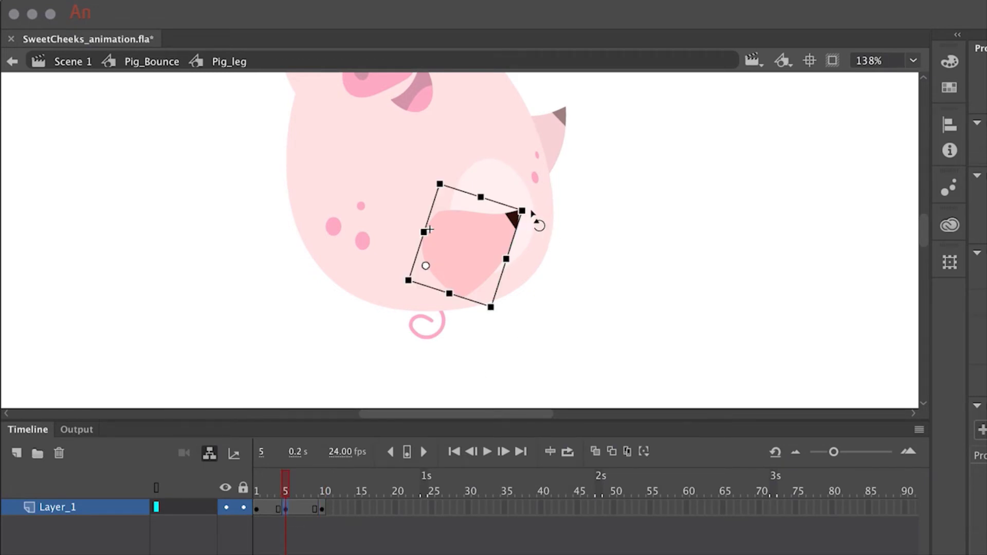
drag(536, 217, 547, 228)
key(v)
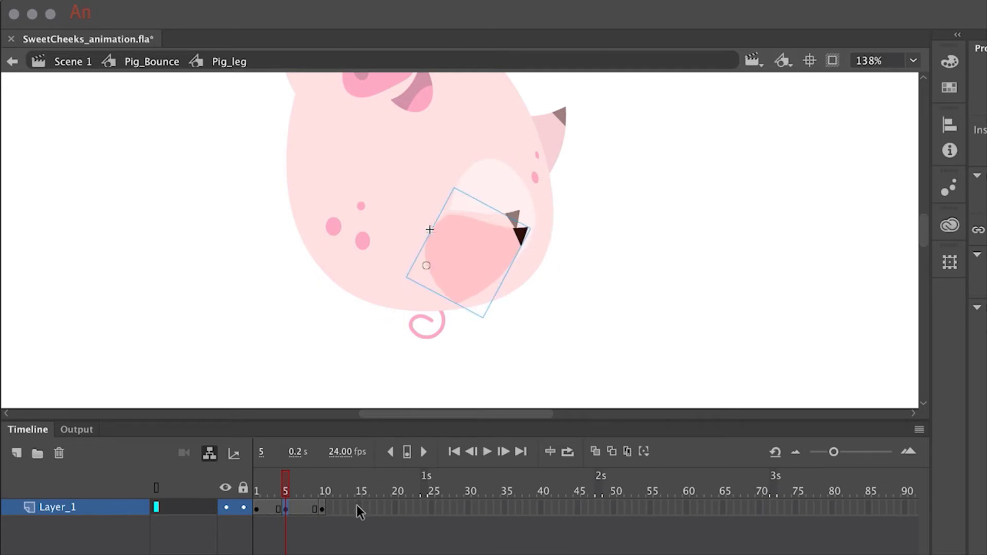
Create classic tweens across both spans between the leg's three keyframes and play back the wiggle.
click(260, 509)
drag(260, 509, 300, 507)
right_click(301, 508)
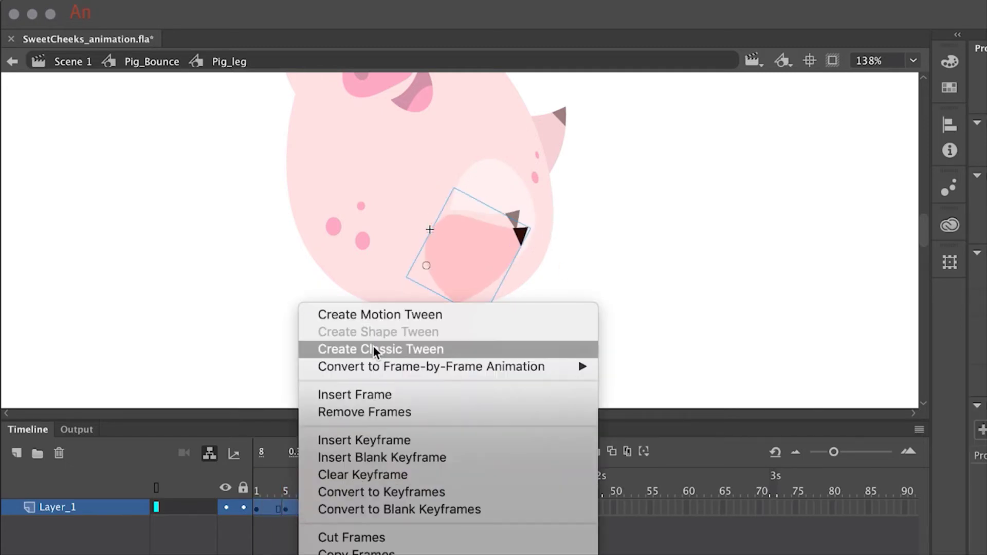
click(373, 347)
drag(353, 486, 294, 486)
key(Return)
key(Return)
Remove frames from both leg tween spans so the keyframes fall on frames 1, 3 and 6, and replay the loop.
click(307, 508)
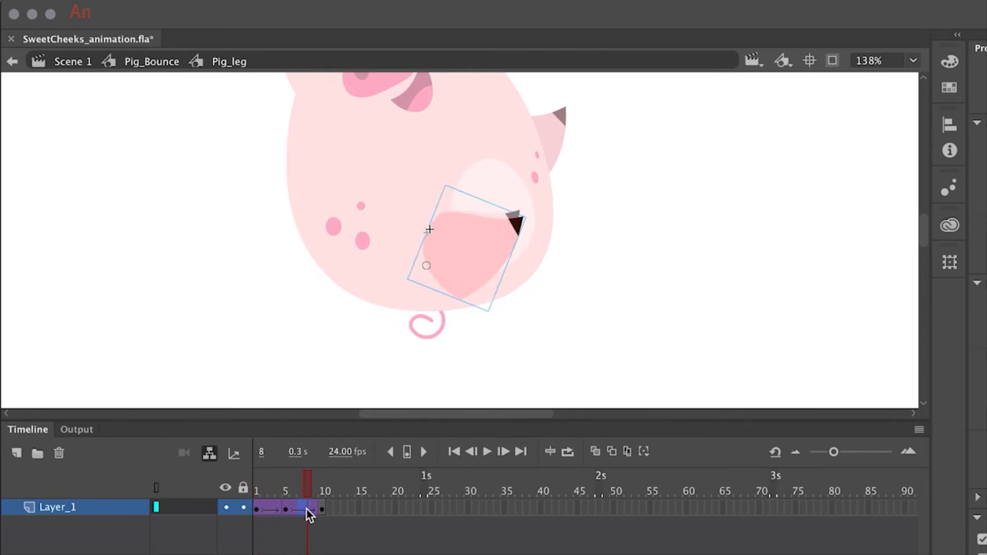
right_click(308, 508)
click(353, 411)
click(272, 508)
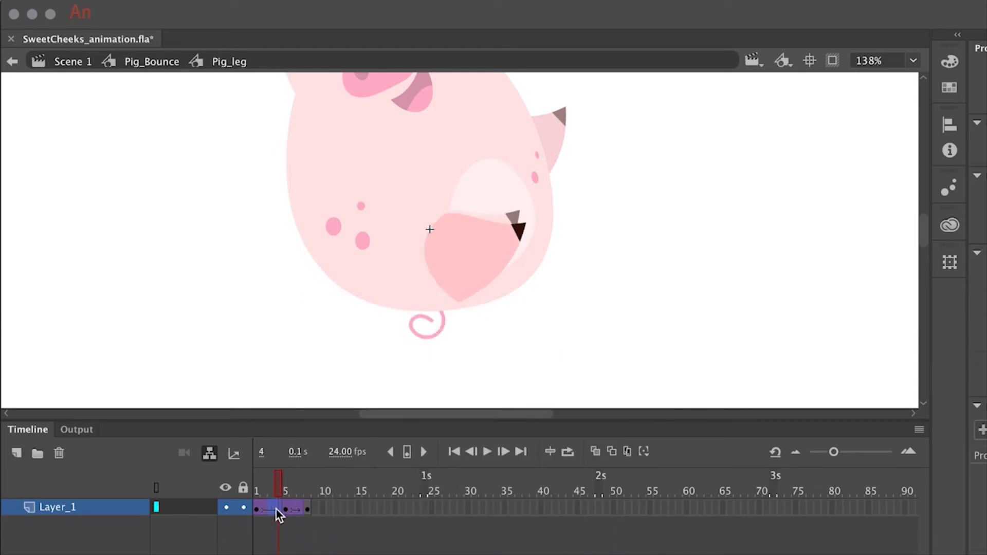
right_click(272, 508)
click(308, 412)
key(Return)
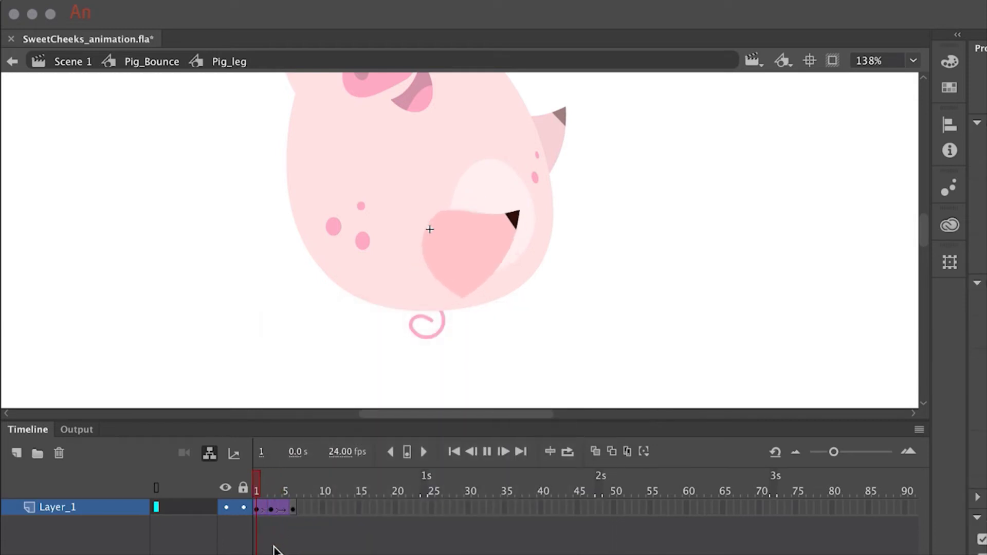
Remove frame 6 from the end of the Pig_leg timeline and play the loop.
click(290, 509)
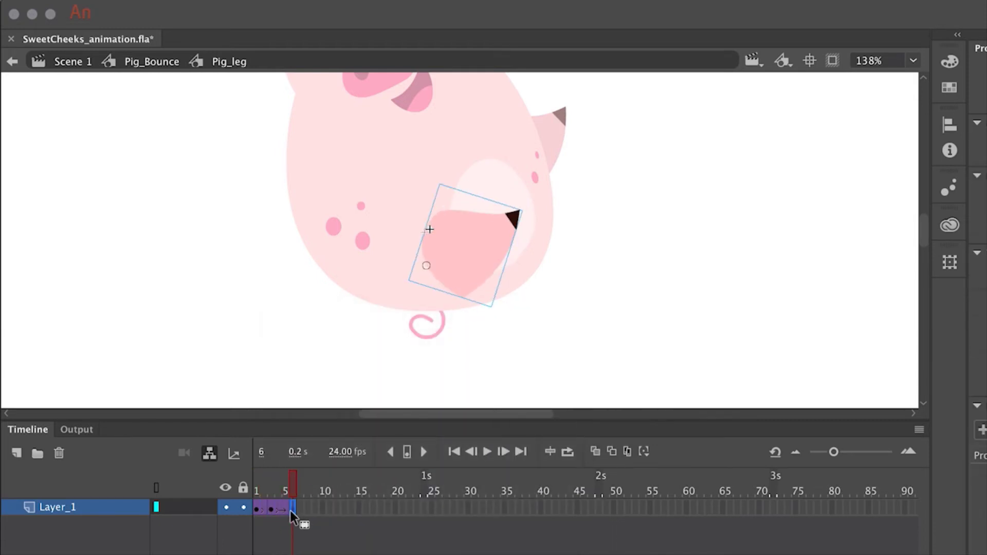
right_click(292, 507)
click(338, 412)
key(Return)
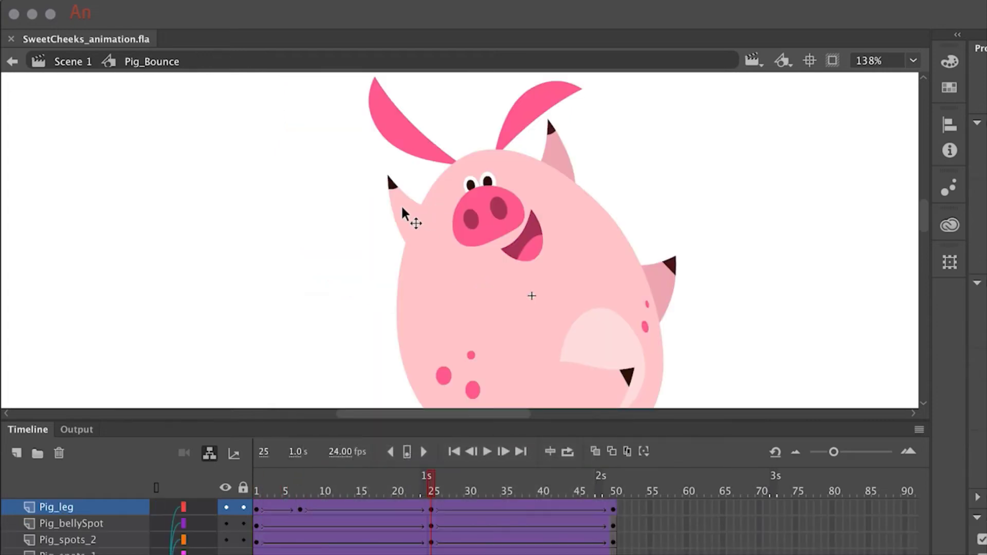
Open the front Pig_Arm symbol for editing and move the arm's transformation point to its shoulder end.
double_click(403, 211)
key(ctrl+a)
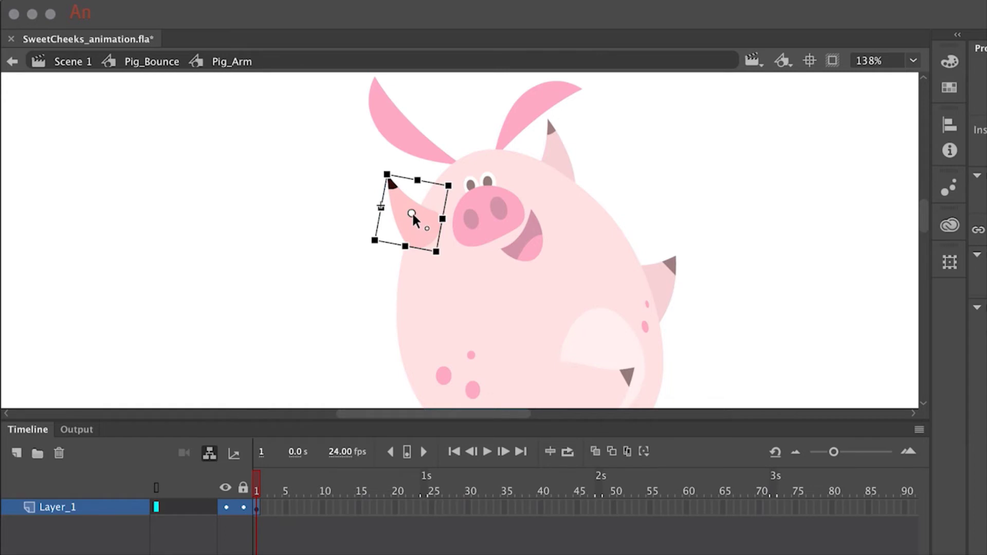
drag(411, 213, 432, 244)
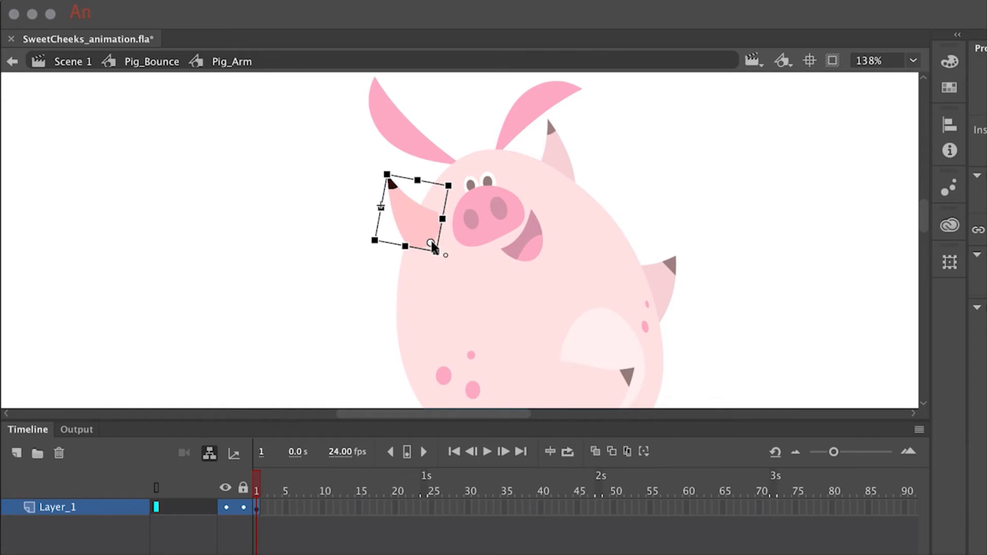
Insert keyframes at frames 3 and 6 in Pig_Arm, and rotate the arm slightly clockwise on frame 3.
click(273, 507)
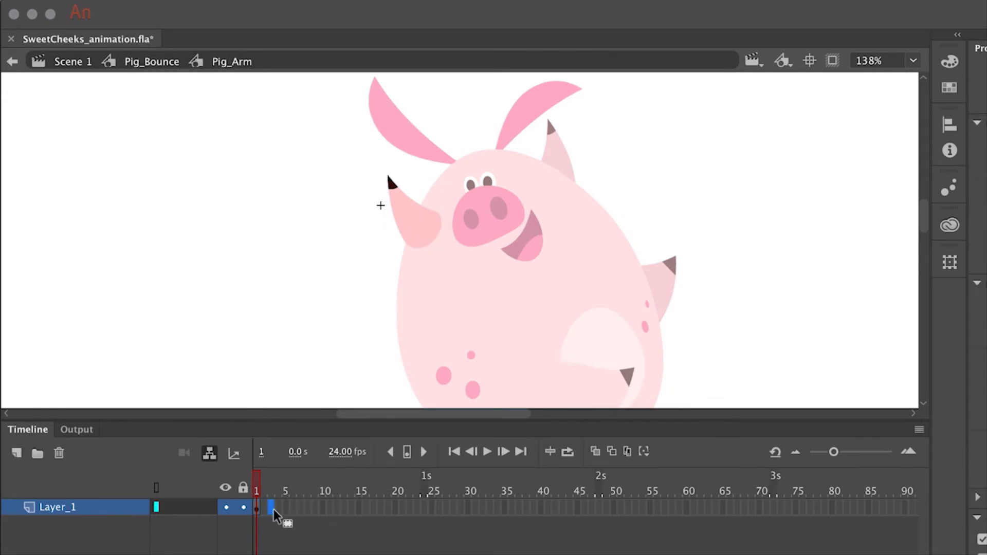
key(F6)
click(294, 506)
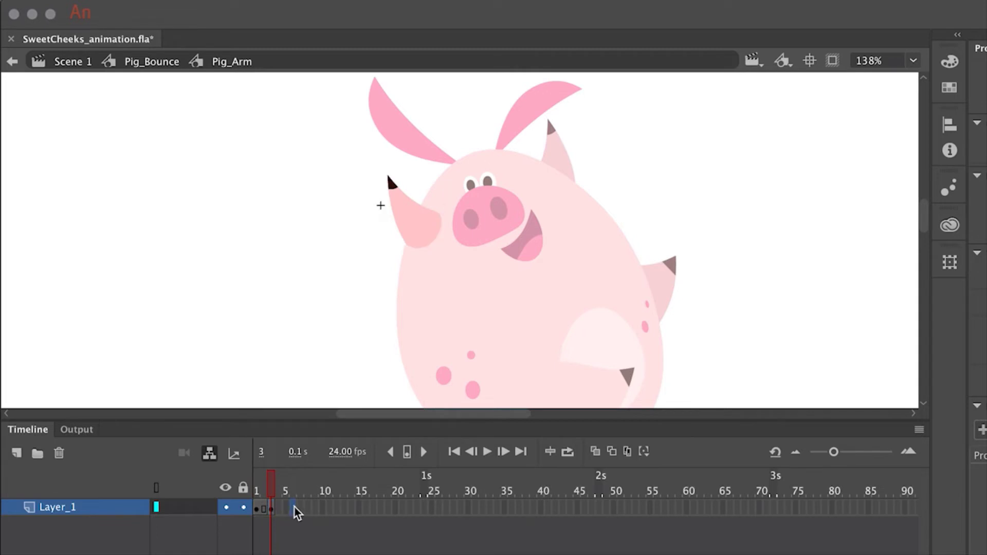
key(F6)
click(271, 508)
drag(465, 185, 471, 185)
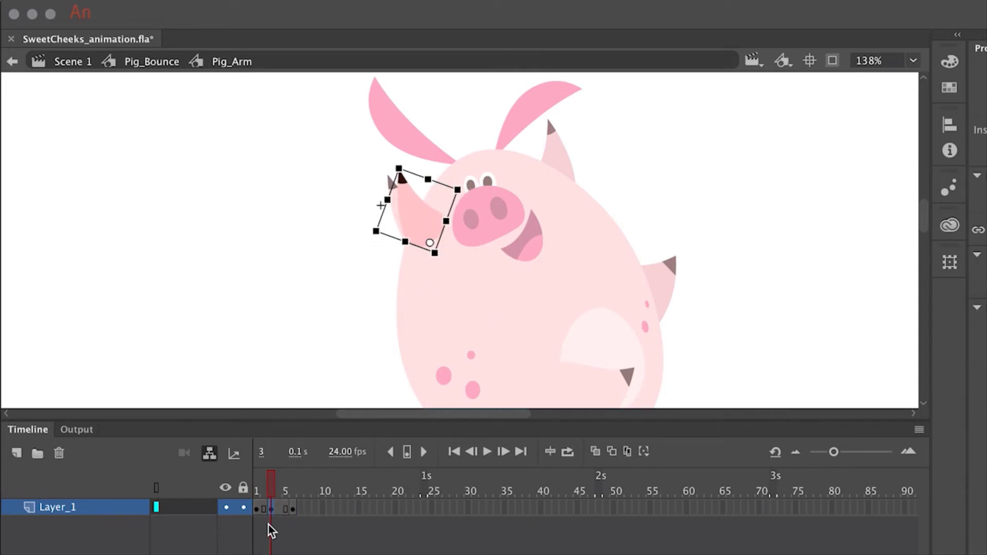
Create a classic tween between the keyframes on frames 3 and 6 of Pig_Arm and play the loop.
click(278, 508)
right_click(277, 508)
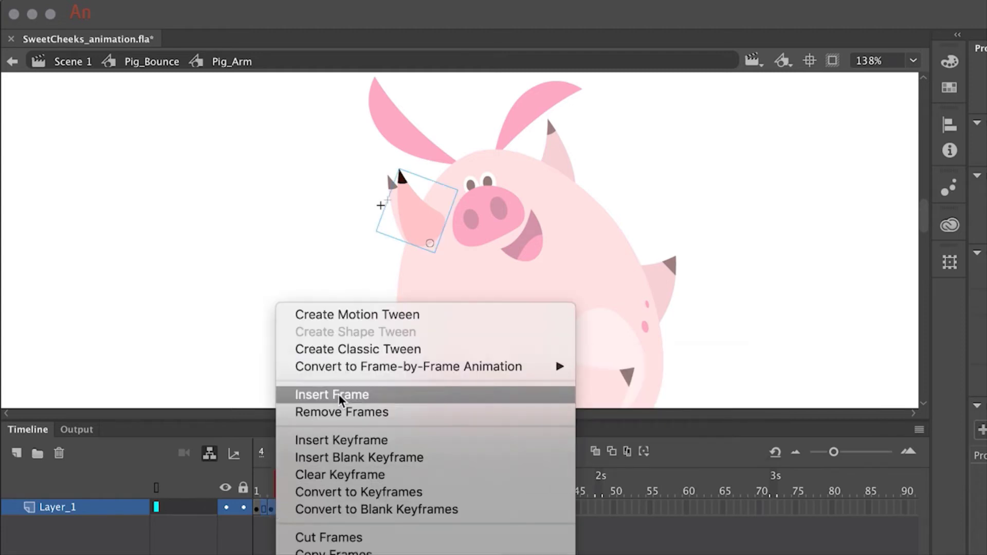
click(341, 352)
key(Return)
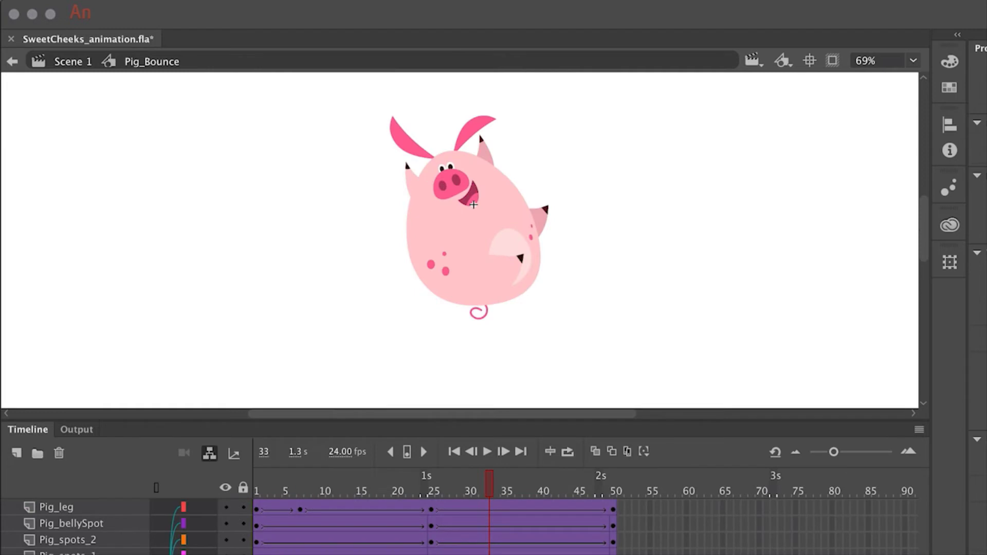
Rotate both pig ears inward to stand nearly upright on frame 33 of Pig_Bounce, and play the animation.
click(406, 141)
shift+click(473, 131)
key(super+equal)
key(Escape)
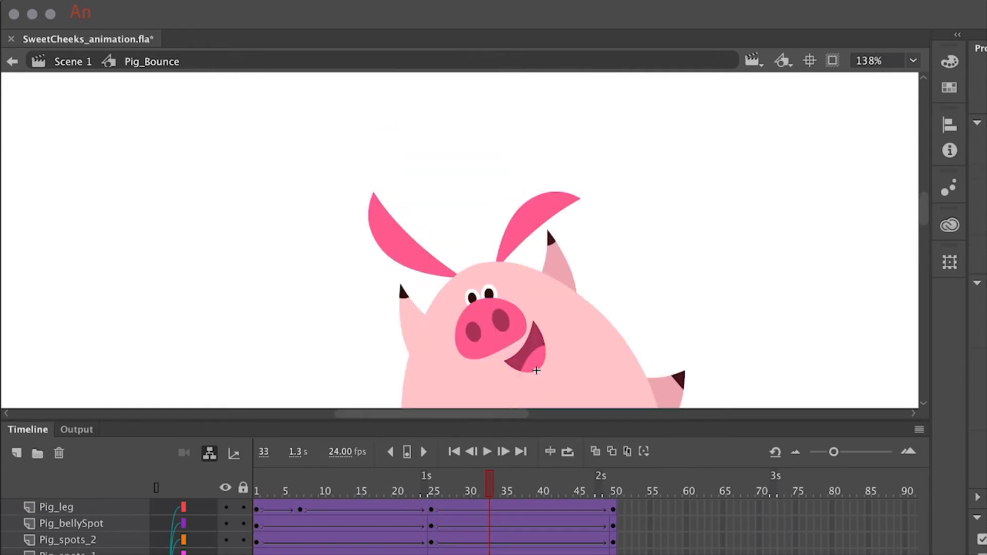
click(401, 243)
drag(373, 192, 436, 156)
click(540, 211)
drag(577, 187, 511, 155)
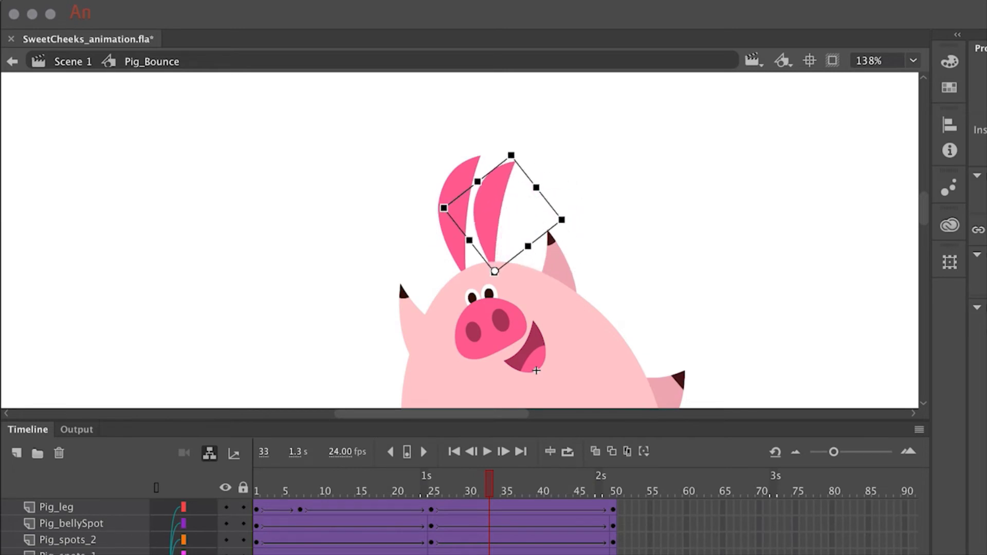
key(Return)
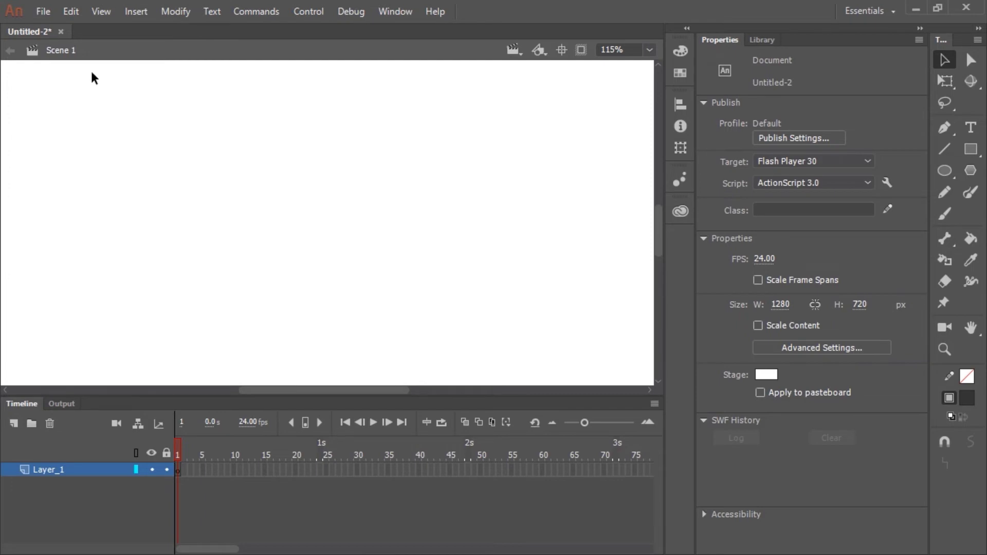
Import the InchWorm.png image onto the stage of the Untitled-2 document.
click(43, 11)
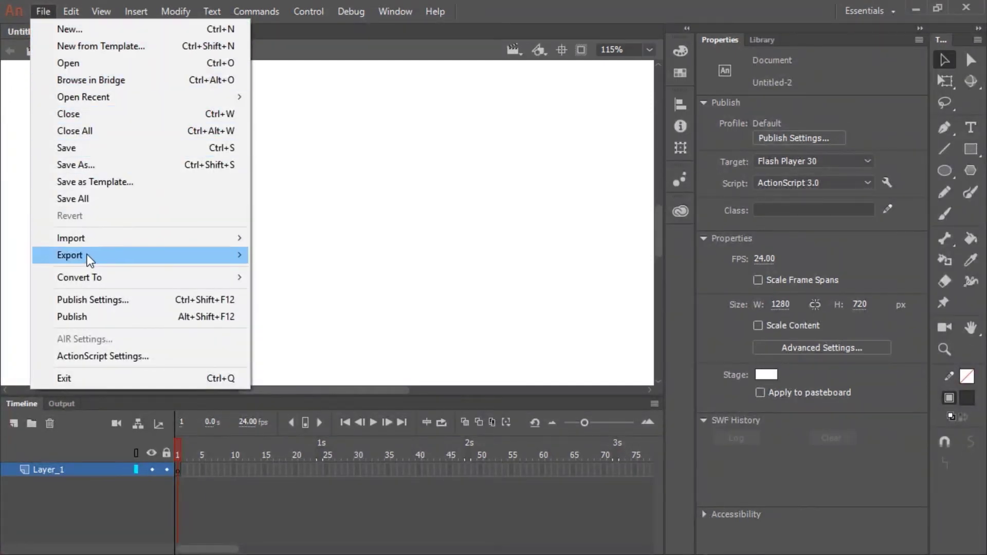
mouse_move(129, 238)
click(300, 238)
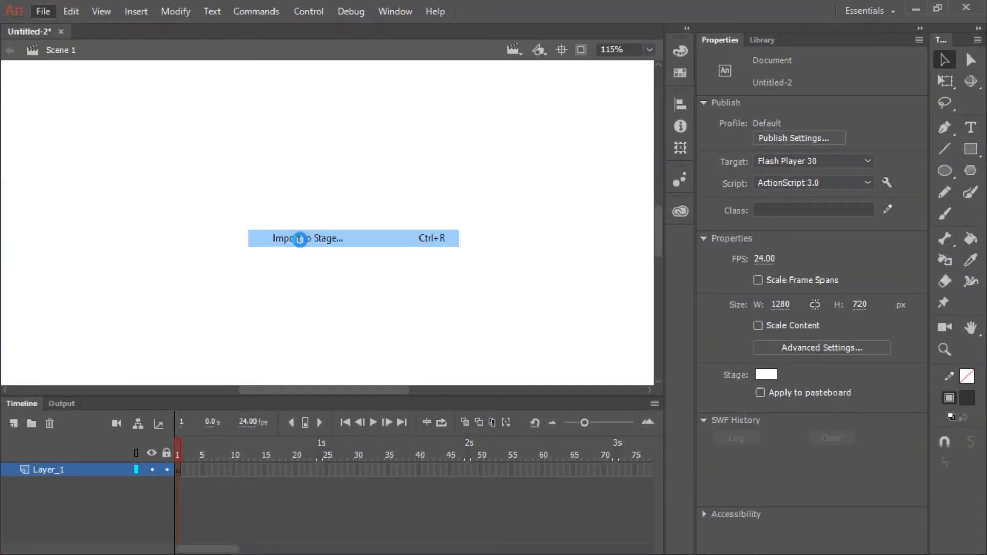
double_click(482, 240)
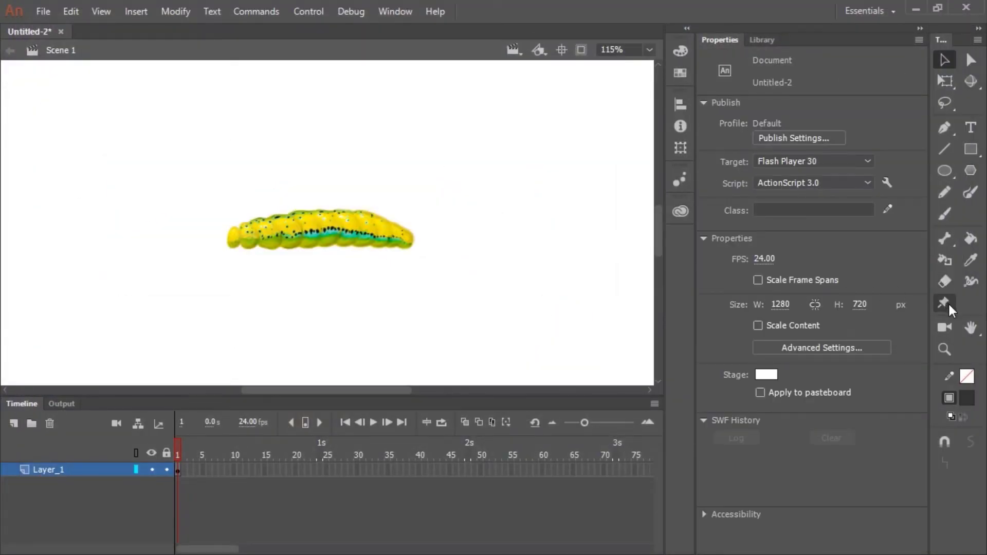
Place six Asset Warp pins along the inchworm's body, spaced from its front end to its rear end.
click(946, 304)
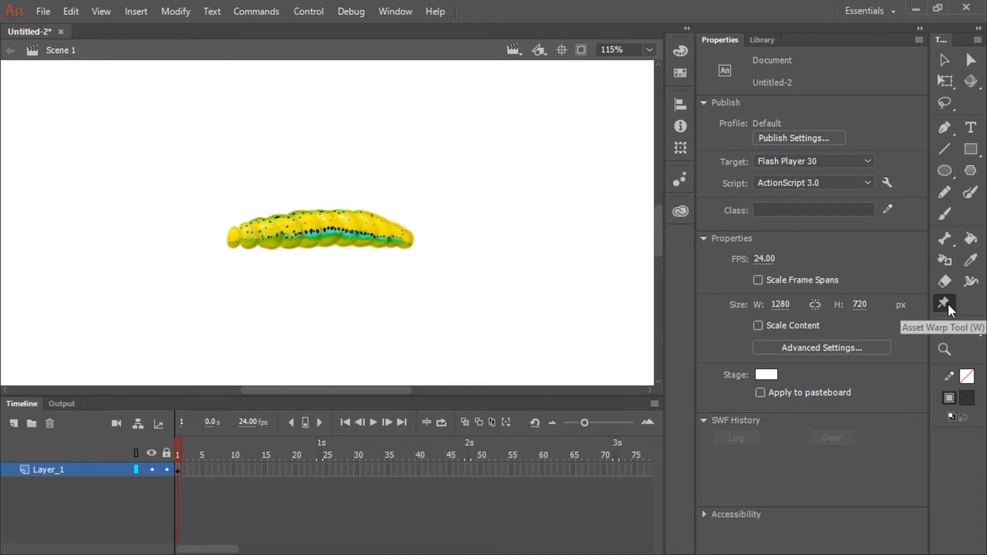
click(241, 232)
click(228, 230)
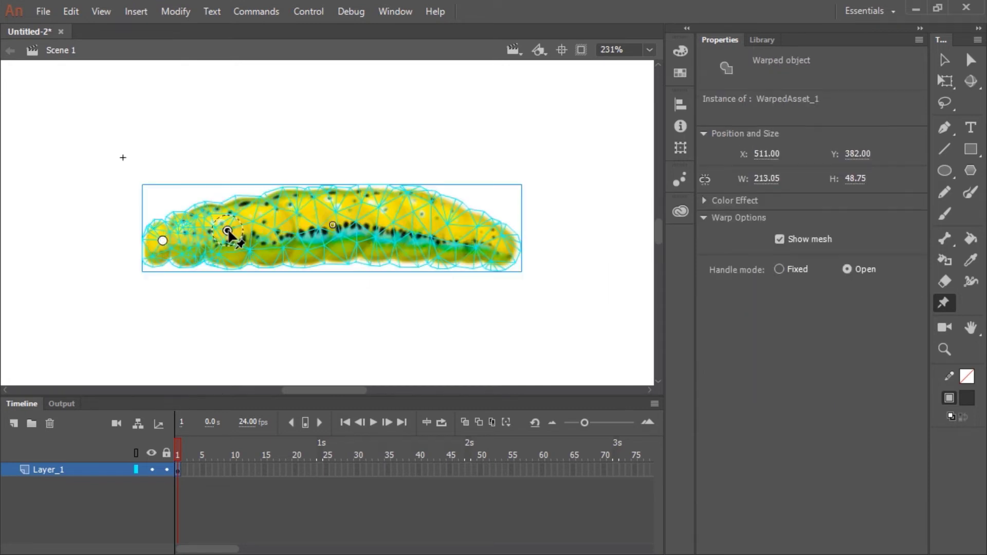
click(285, 224)
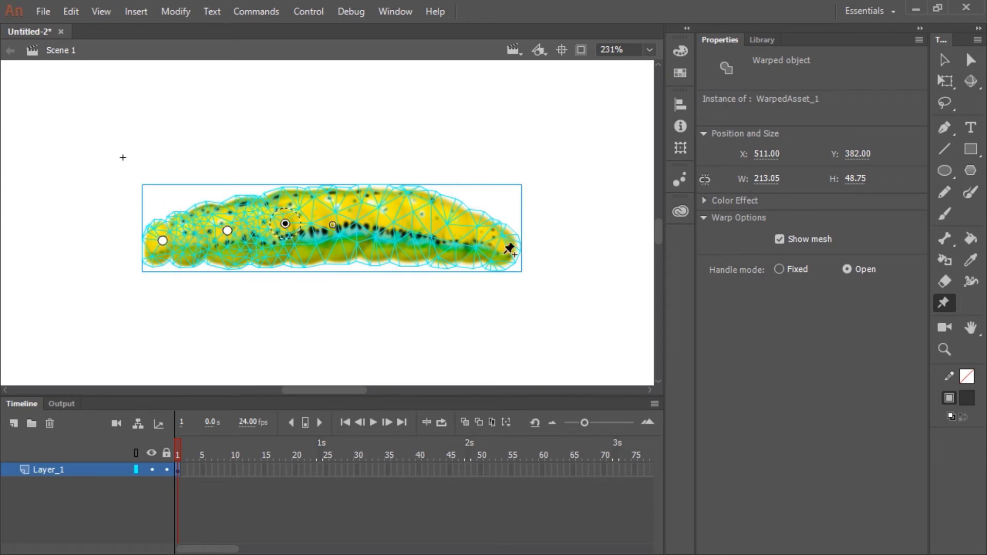
click(351, 216)
click(418, 222)
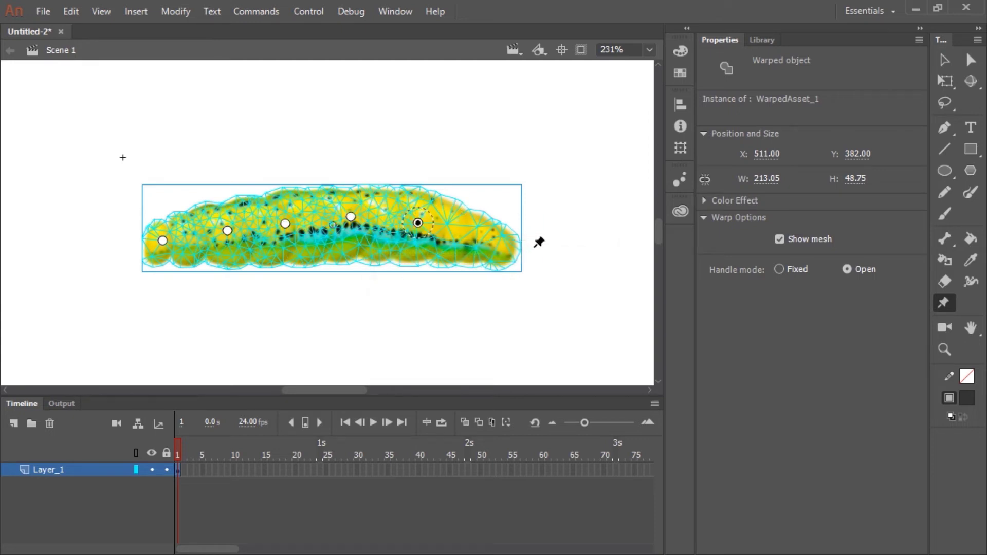
click(494, 243)
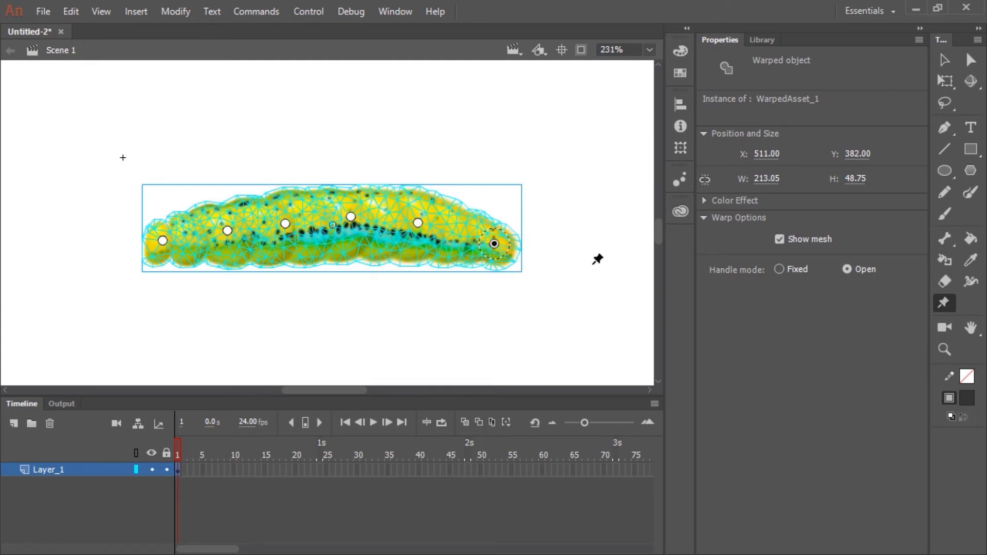
Insert a keyframe at frame 11 and raise the two middle warp pins to arch the worm's body.
click(239, 469)
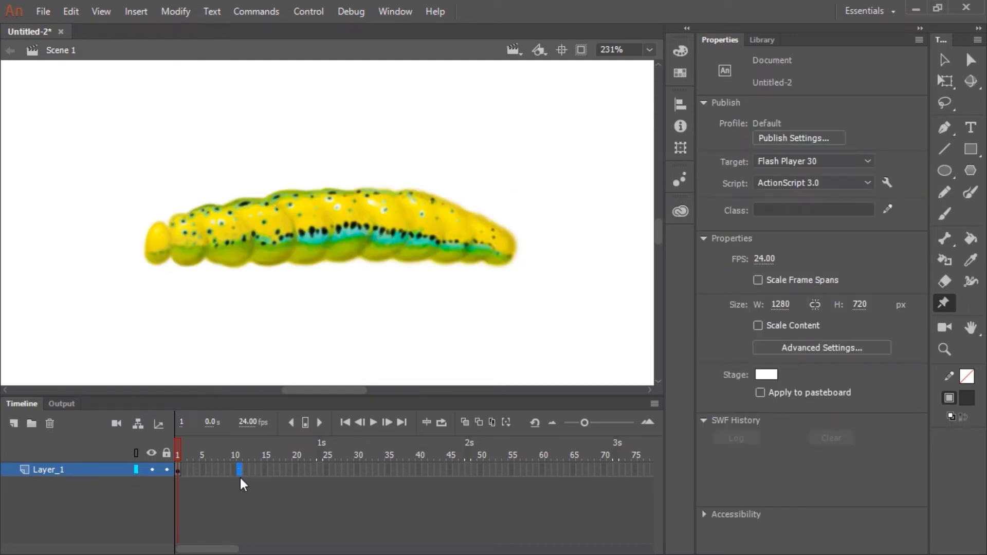
key(F6)
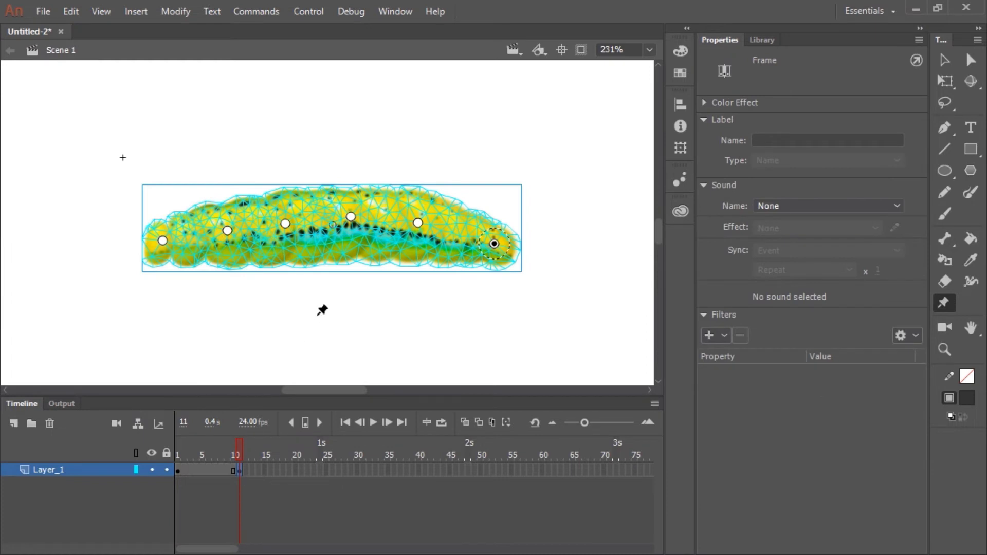
drag(225, 227, 220, 226)
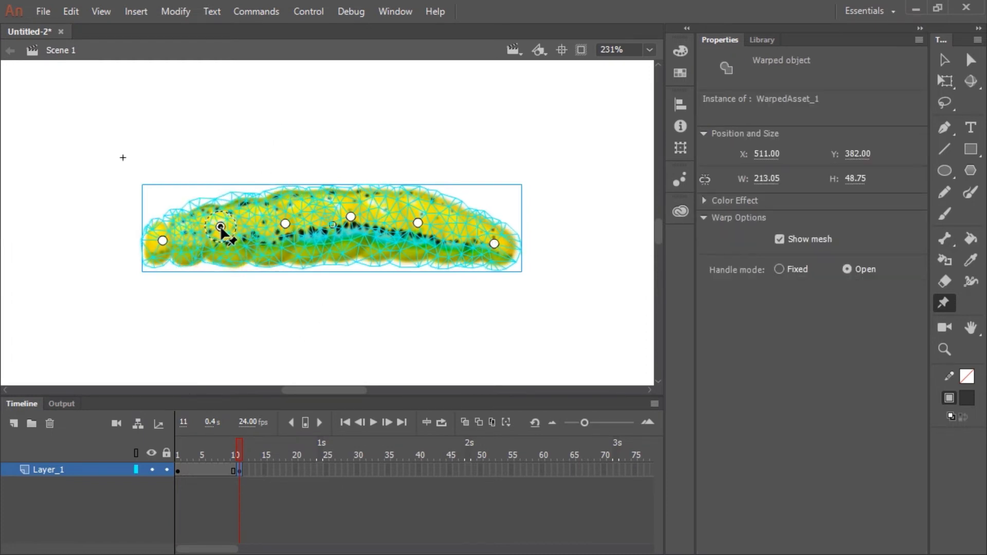
drag(284, 223, 267, 202)
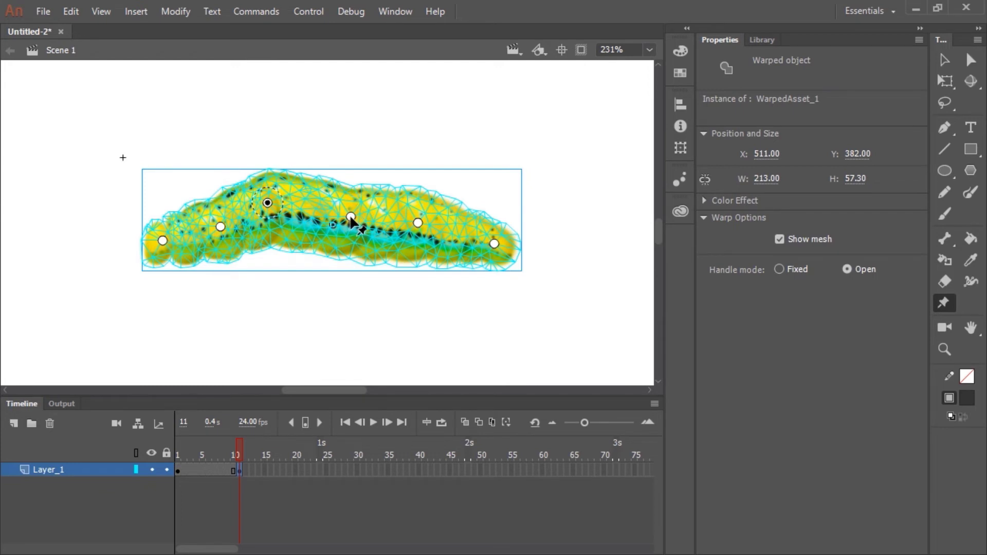
drag(351, 218, 314, 176)
drag(267, 203, 258, 197)
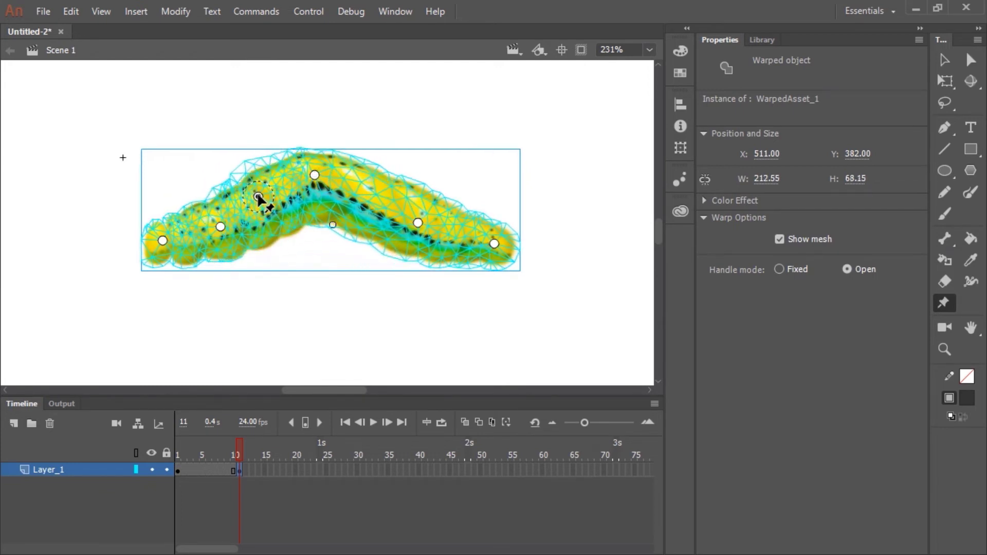
Pull the worm's two rear pins forward and raise its two middle pins further to heighten the arch on frame 11.
drag(417, 224, 371, 226)
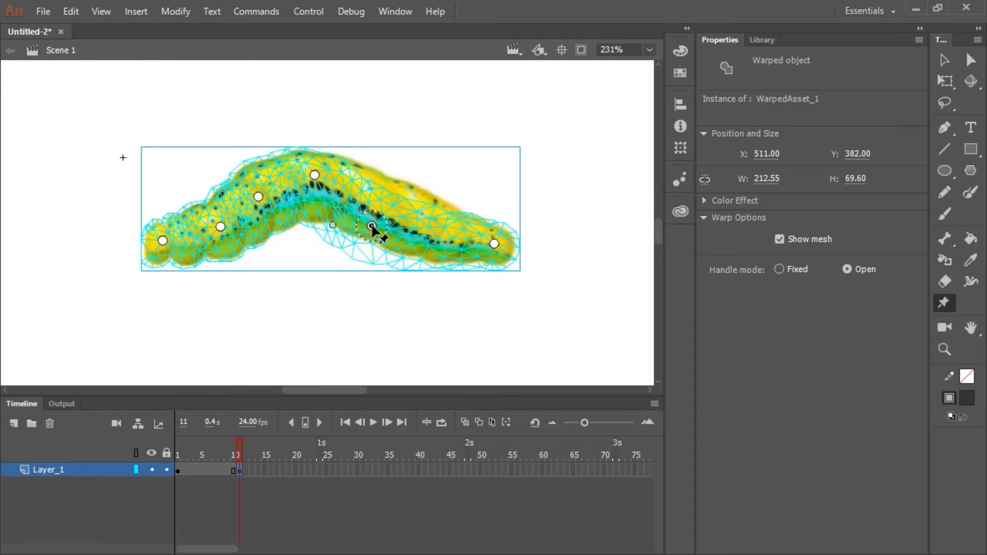
drag(494, 244, 432, 240)
drag(258, 197, 252, 184)
drag(315, 175, 308, 171)
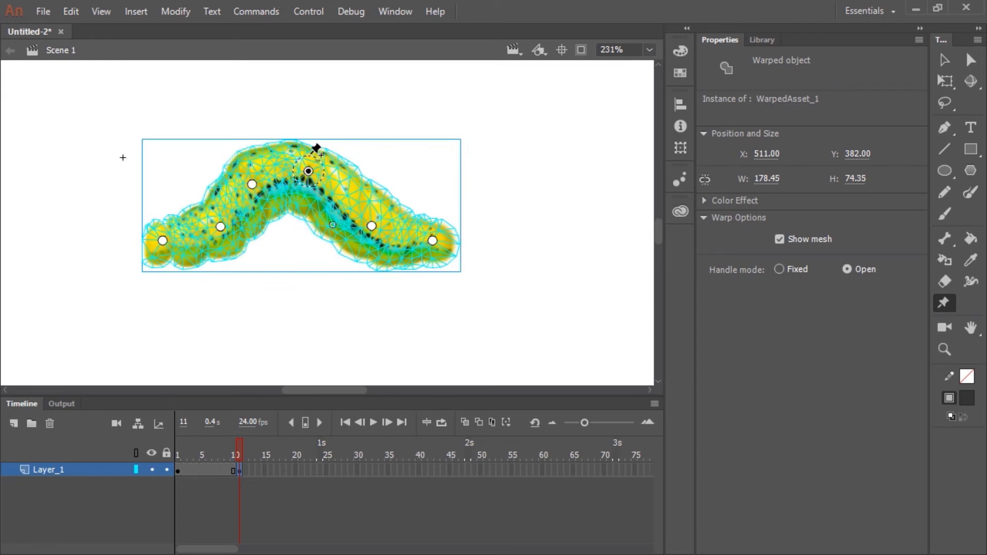
Insert a keyframe at frame 23 and shift all six warp pins forward, lowering the middle ones to lay the worm flat.
click(313, 470)
key(F6)
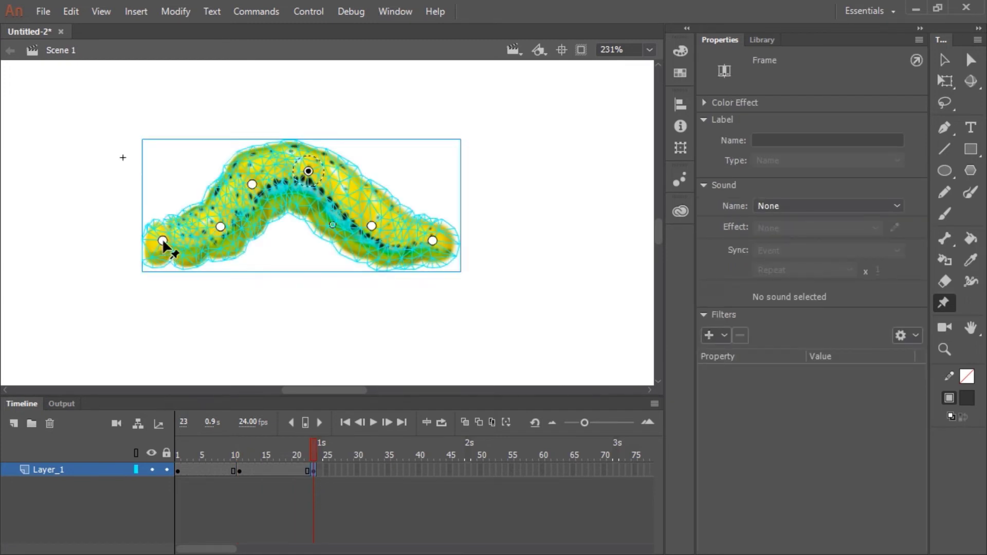
drag(162, 240, 96, 238)
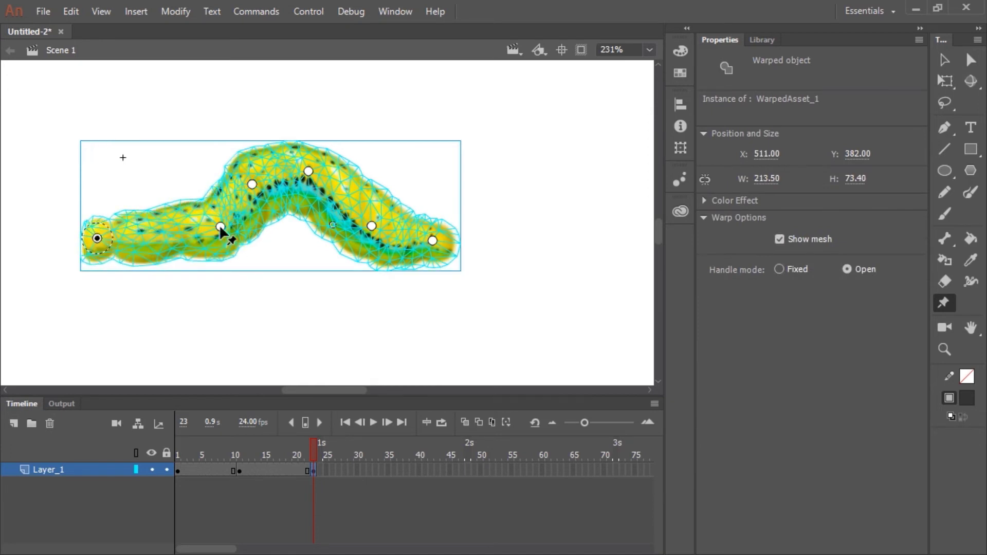
drag(220, 227, 160, 236)
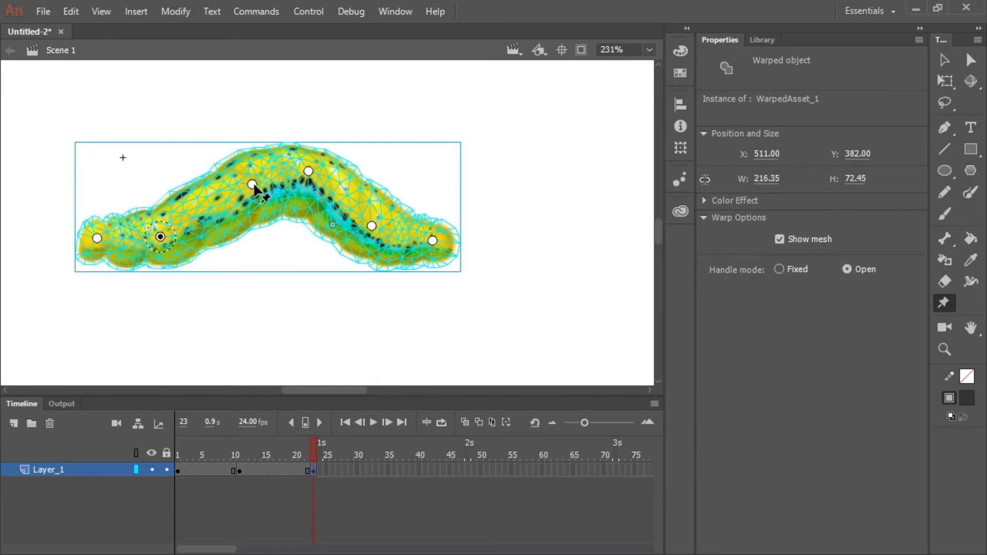
drag(252, 184, 219, 233)
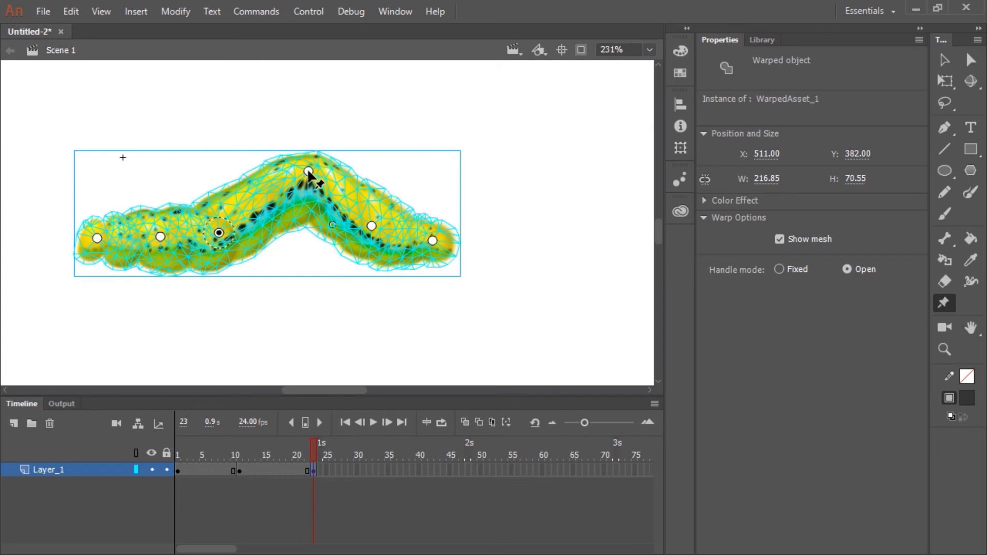
drag(309, 171, 282, 231)
drag(371, 227, 335, 235)
drag(432, 240, 387, 242)
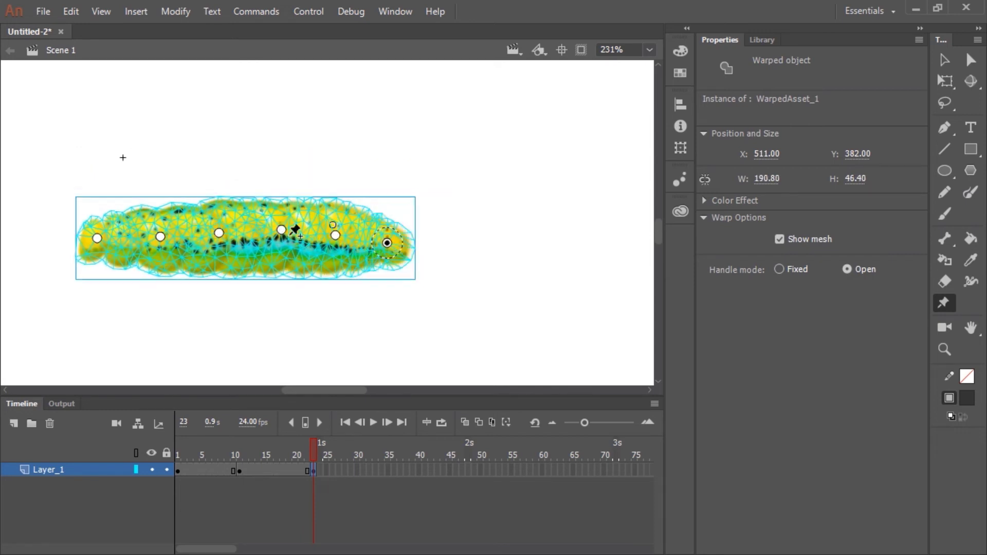
drag(282, 230, 152, 237)
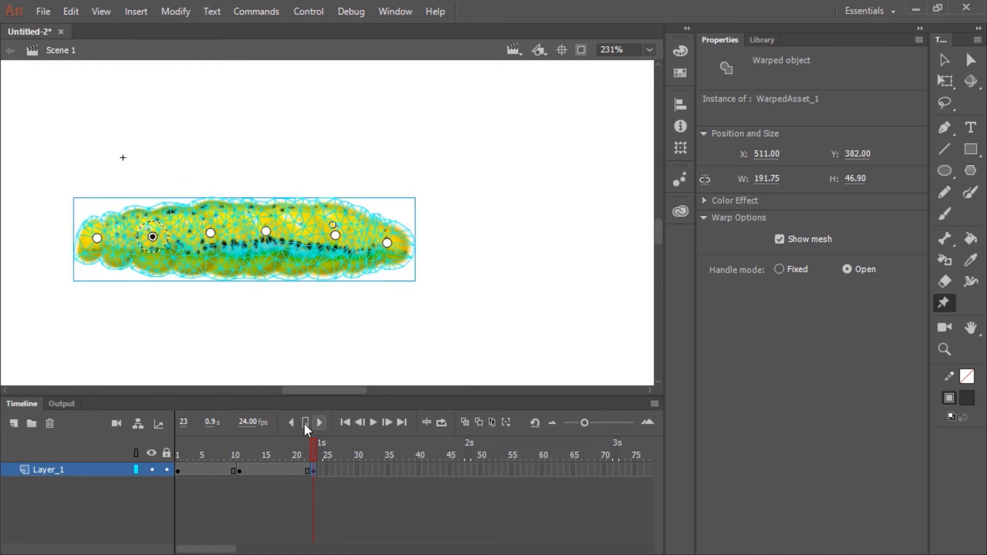
Create classic tweens across both Layer_1 spans between frames 1, 11 and 23, and scrub through the movement.
drag(200, 468, 242, 470)
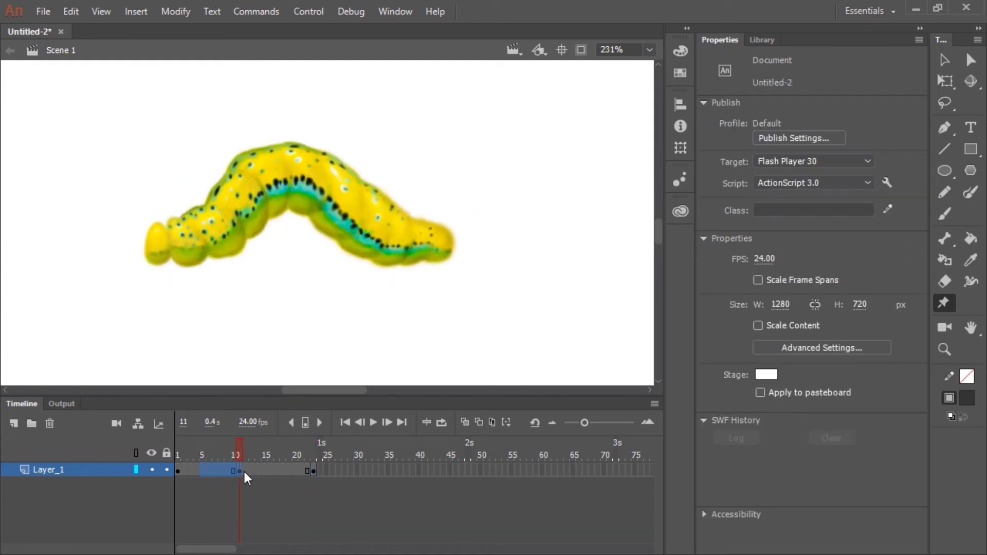
right_click(281, 469)
click(365, 70)
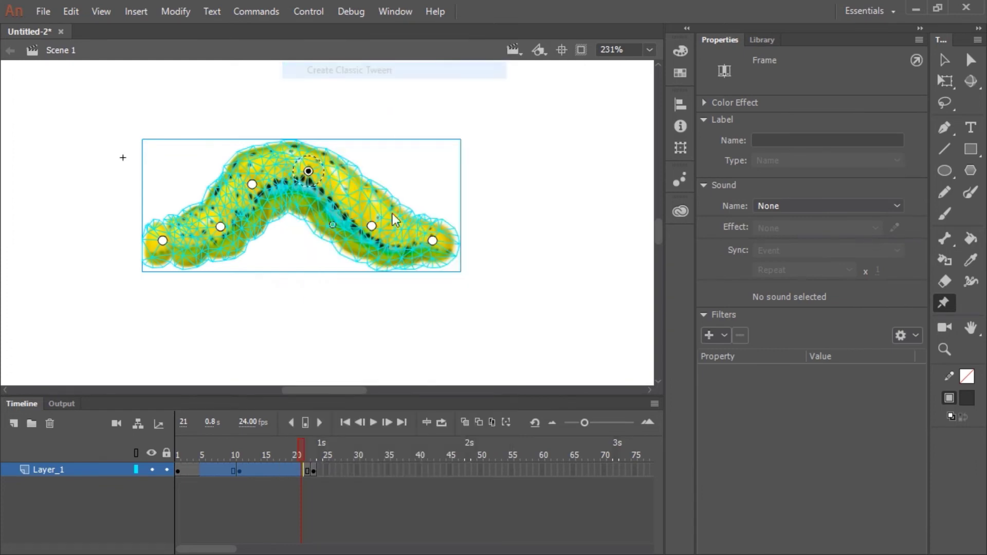
drag(295, 443, 308, 479)
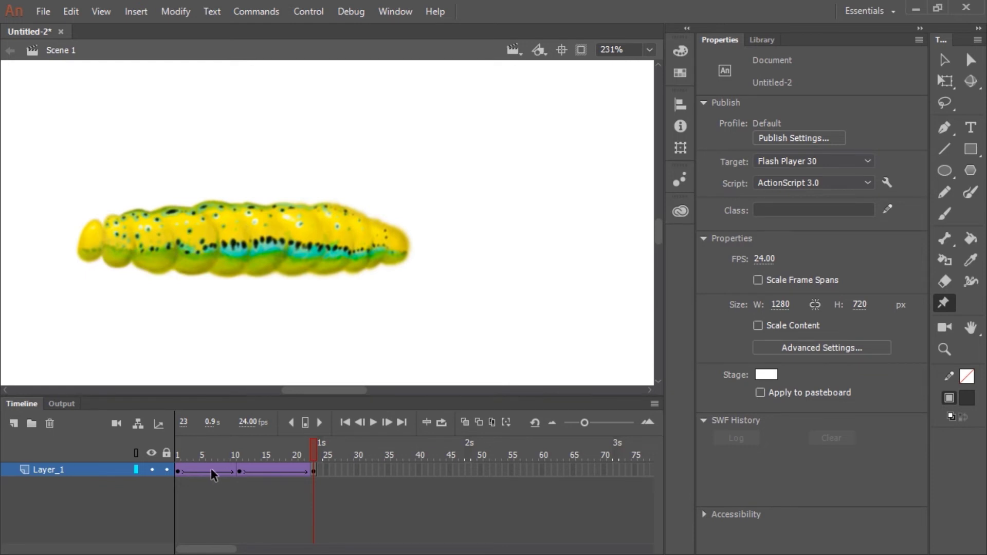
Set the easing of both Layer_1 tweens to Quad Ease In Out and scrub through frames 1 to 23.
drag(211, 468, 300, 470)
click(785, 231)
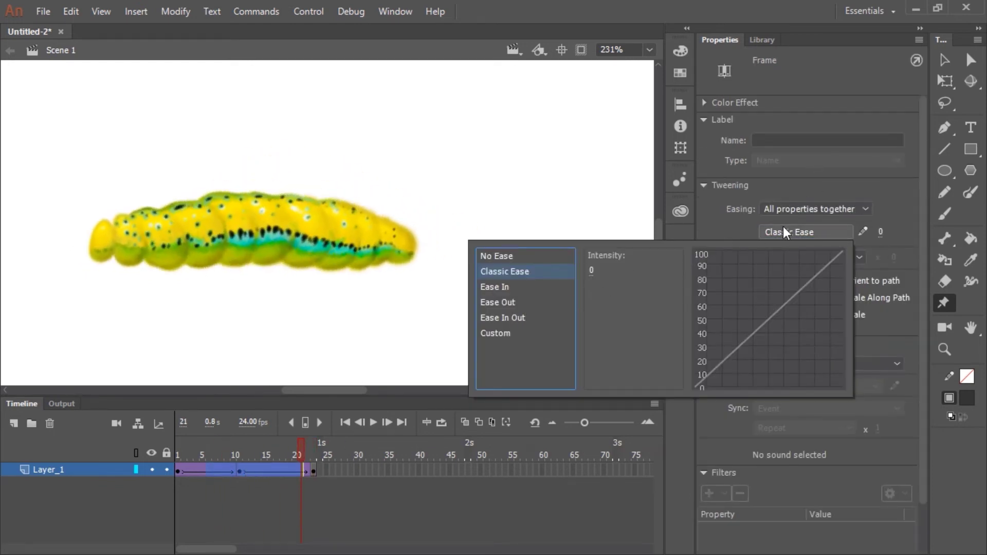
click(502, 317)
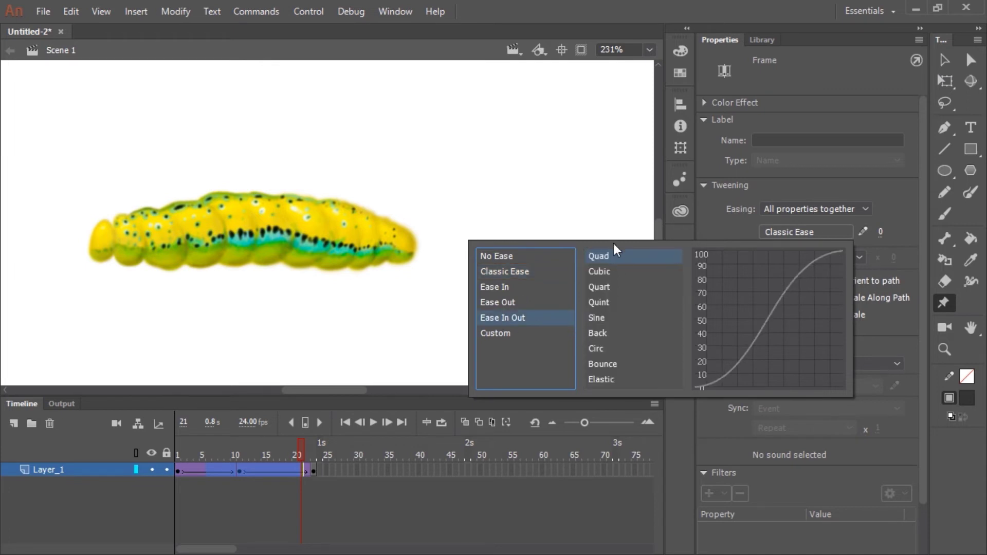
click(611, 256)
double_click(611, 256)
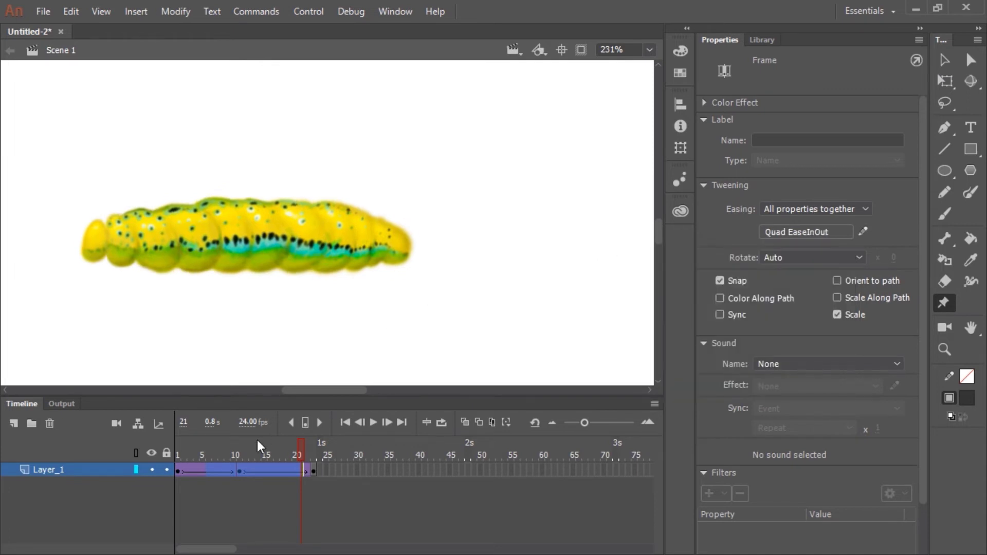
drag(177, 463, 321, 470)
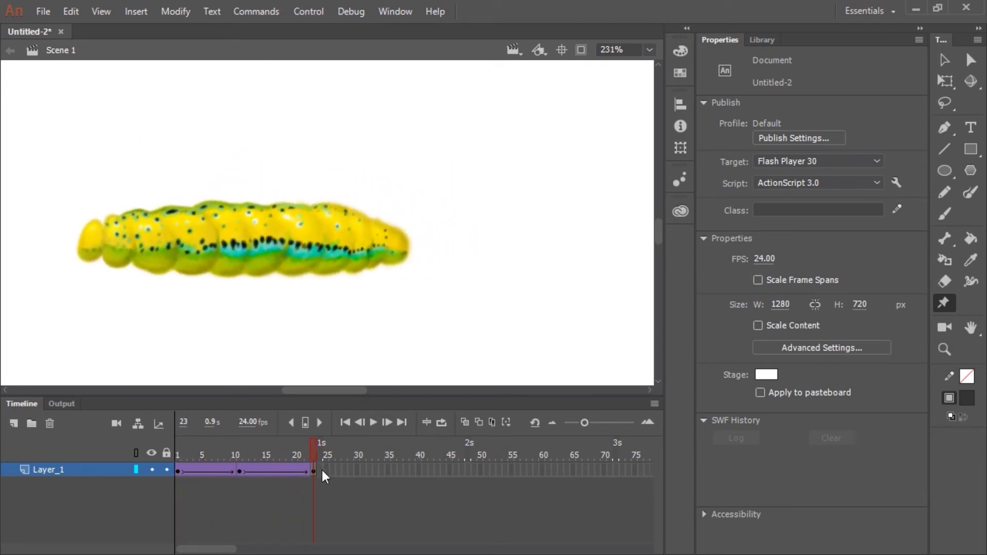
Insert a keyframe at frame 36 and arch the worm by raising its middle warp pins and pulling its two rear pins forward.
key(F6)
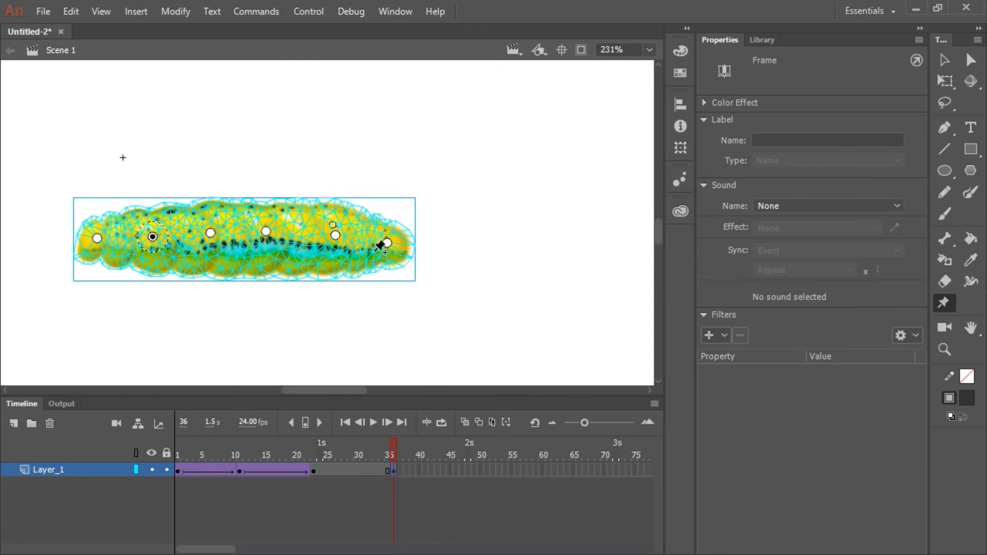
drag(371, 315, 559, 315)
drag(343, 236, 326, 203)
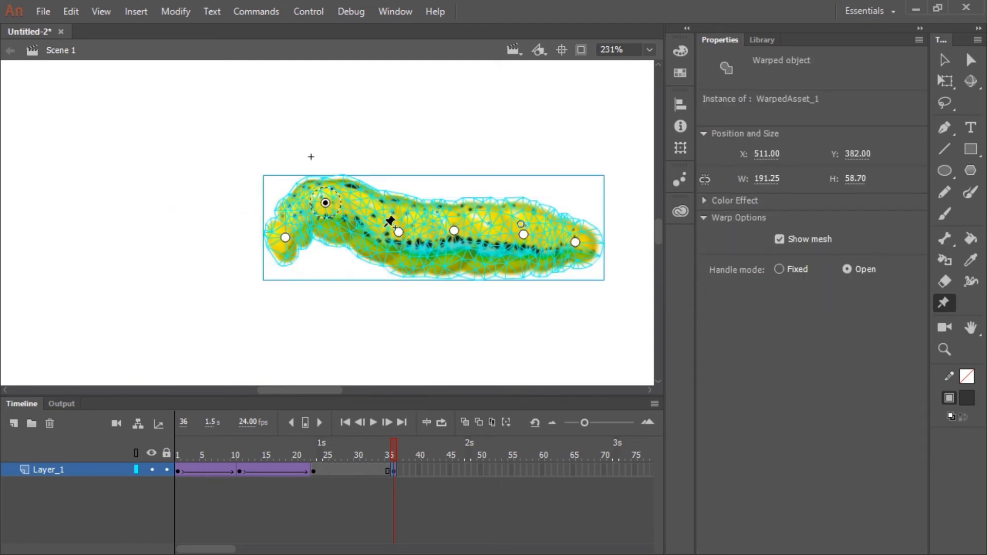
key(ctrl+z)
drag(341, 237, 332, 219)
drag(398, 233, 373, 176)
drag(454, 231, 429, 163)
drag(523, 234, 463, 233)
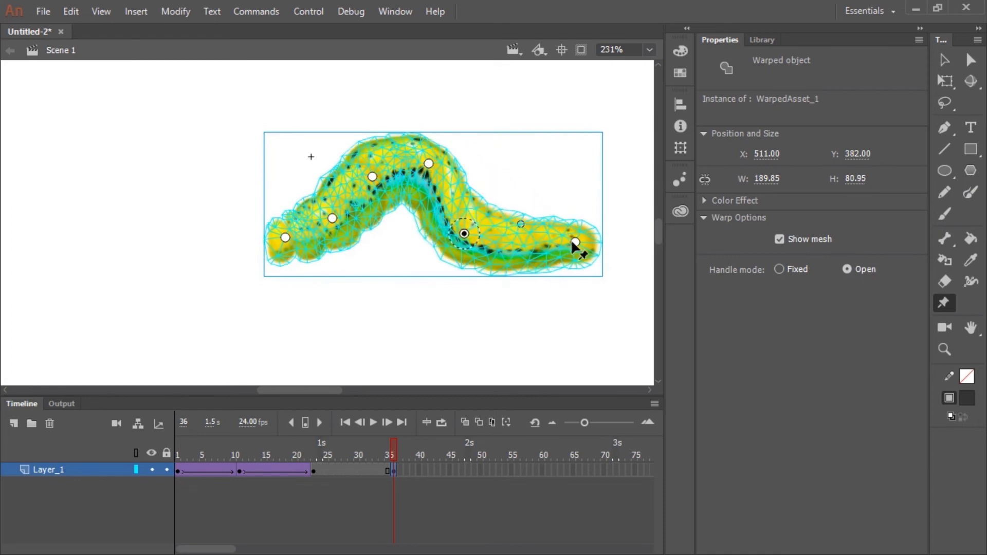
drag(575, 243, 517, 238)
Insert a keyframe at frame 50 and shift all six warp pins forward, lowering the raised ones to lay the worm flat.
click(479, 471)
key(F6)
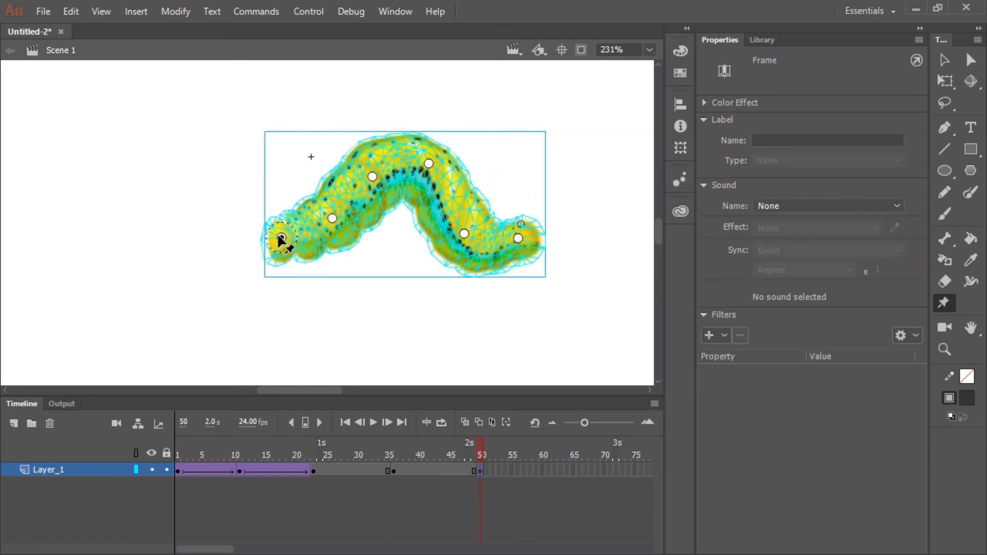
drag(286, 238, 223, 236)
drag(332, 218, 280, 233)
drag(372, 177, 335, 229)
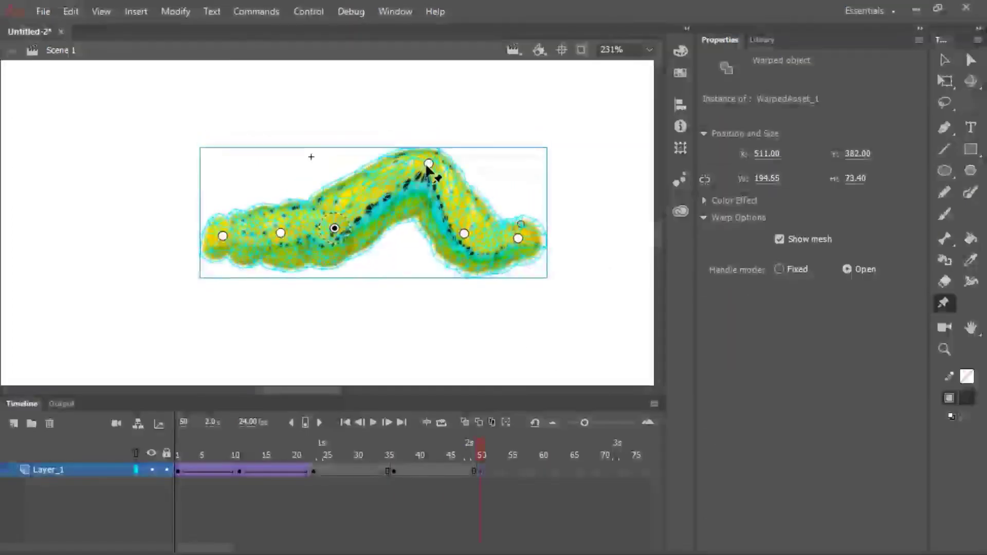
drag(429, 163, 386, 226)
drag(464, 234, 438, 230)
drag(518, 238, 494, 238)
Create classic tweens across the Layer_1 spans between frames 23, 36 and 50.
right_click(428, 471)
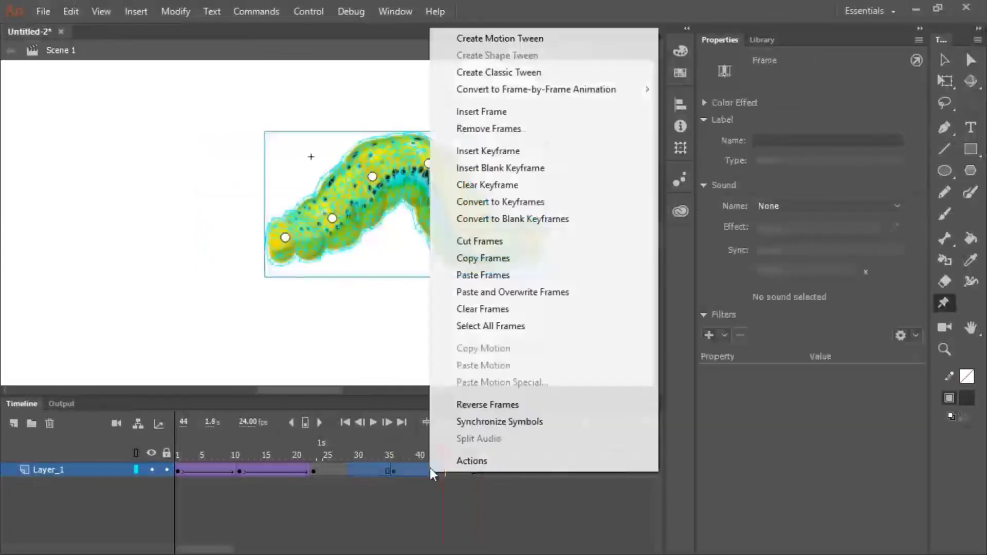
click(517, 68)
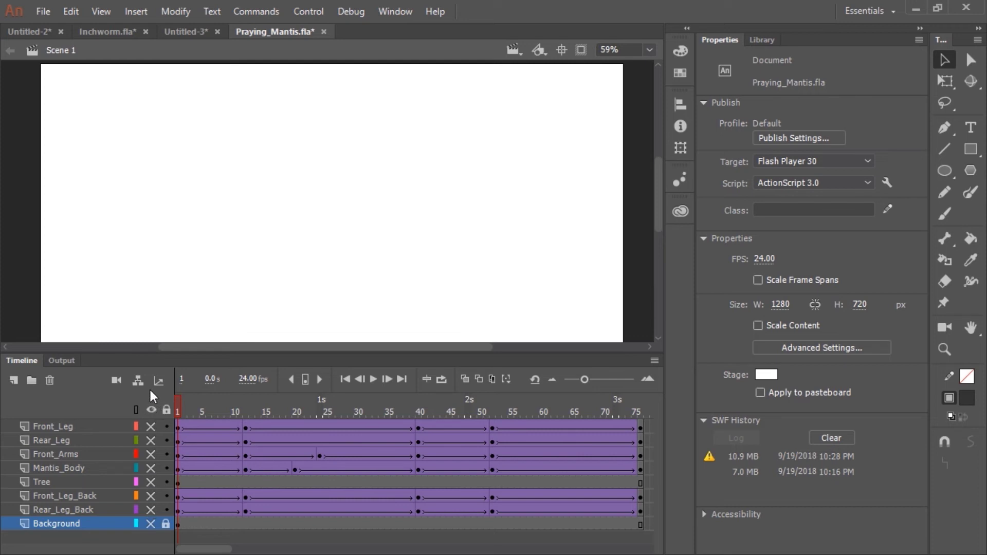
In Praying_Mantis.fla, unhide the Rear_Leg_Back, Front_Leg_Back, Mantis_Body, Front_Arms, Rear_Leg and Front_Leg layers.
click(151, 509)
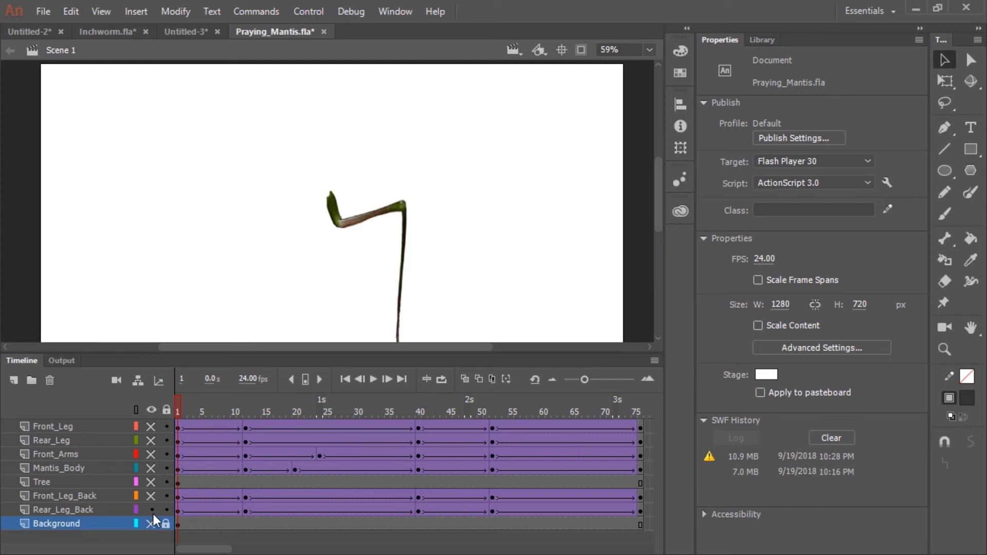
click(151, 496)
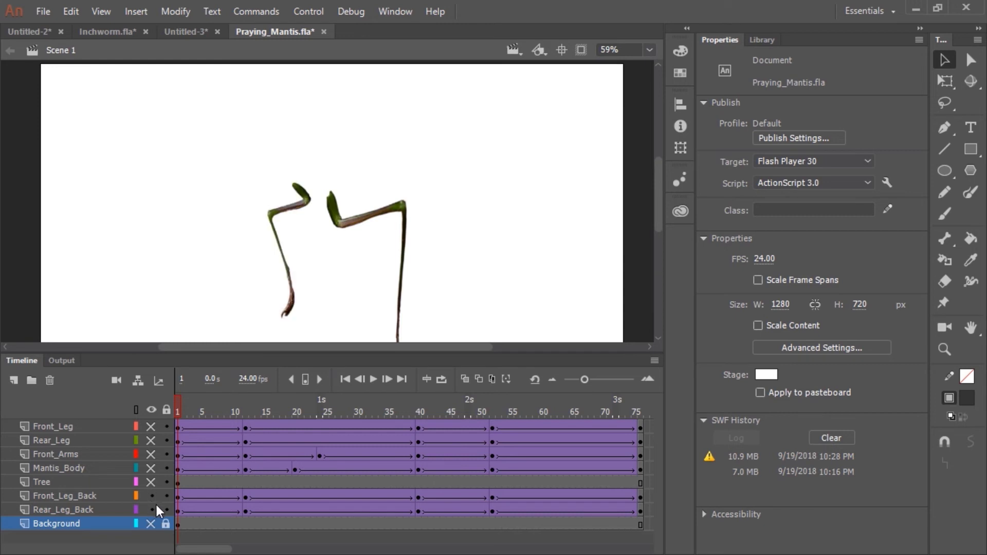
click(150, 468)
click(151, 455)
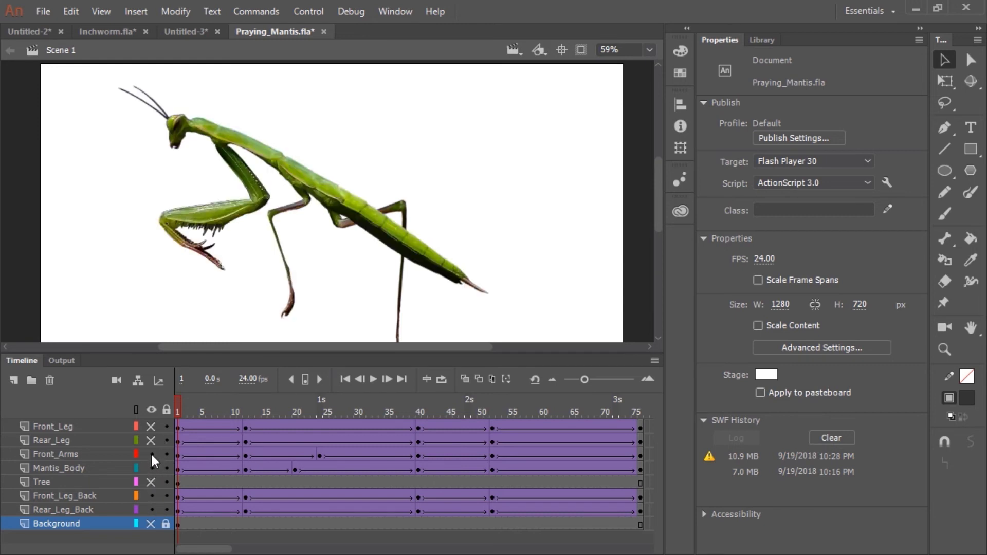
click(151, 425)
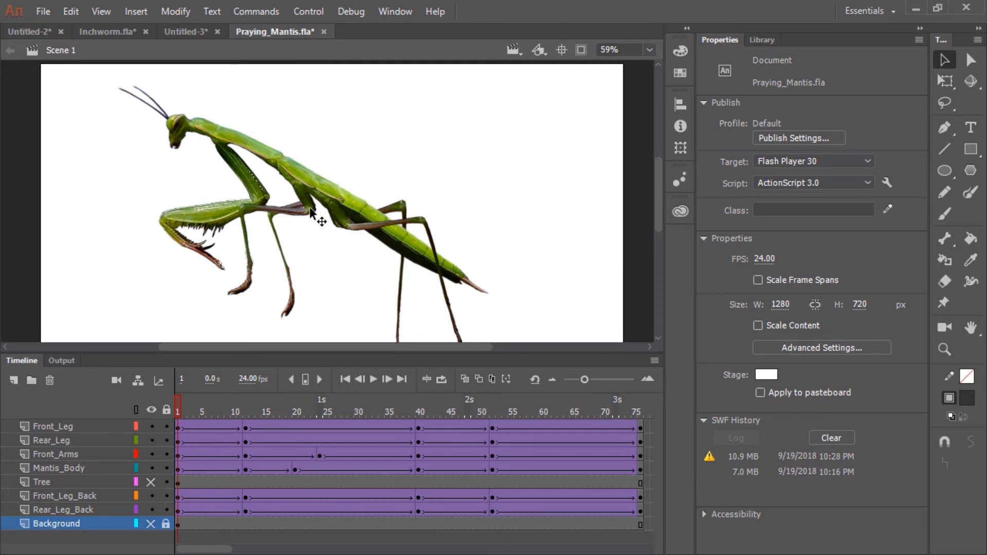
Inspect the Asset Warp meshes and pins on the mantis's body, front arms and rear leg.
click(936, 295)
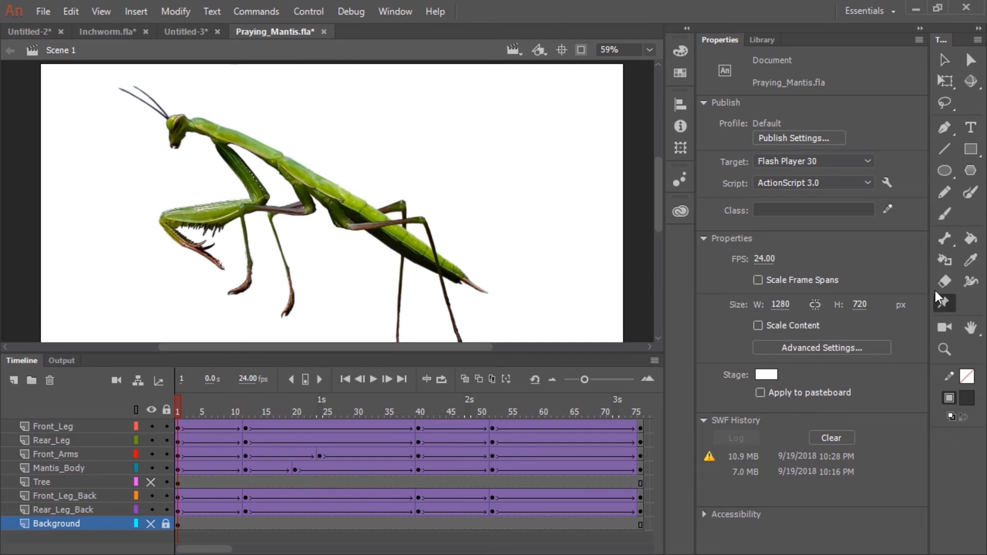
click(315, 201)
click(480, 253)
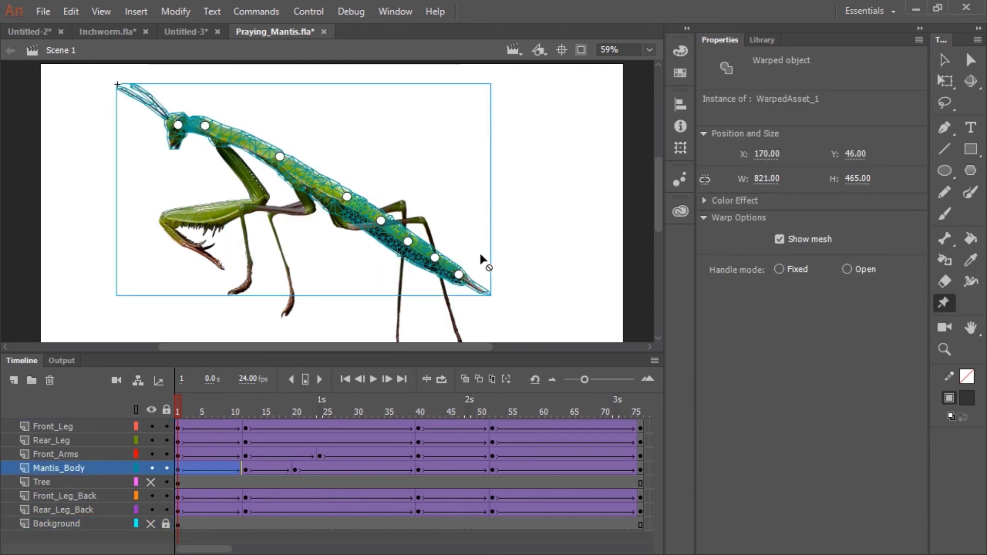
click(216, 207)
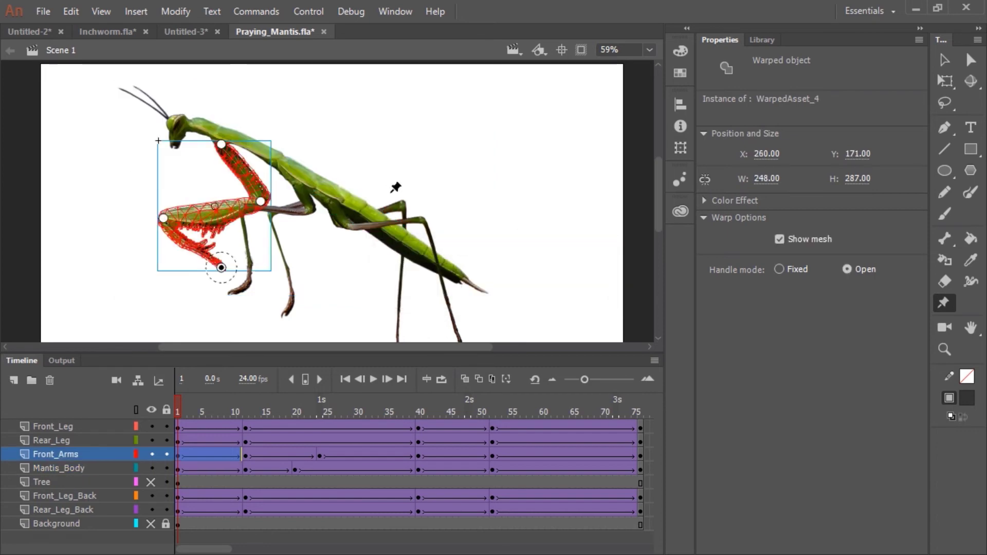
click(415, 215)
Unhide the Background and Tree layers, and scrub and play through the mantis animation.
drag(181, 410, 571, 415)
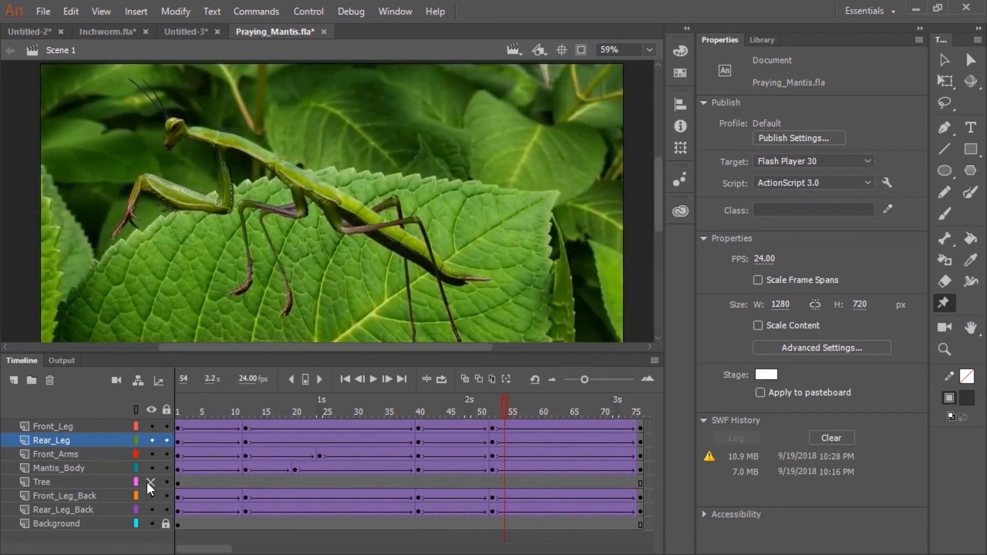
click(148, 480)
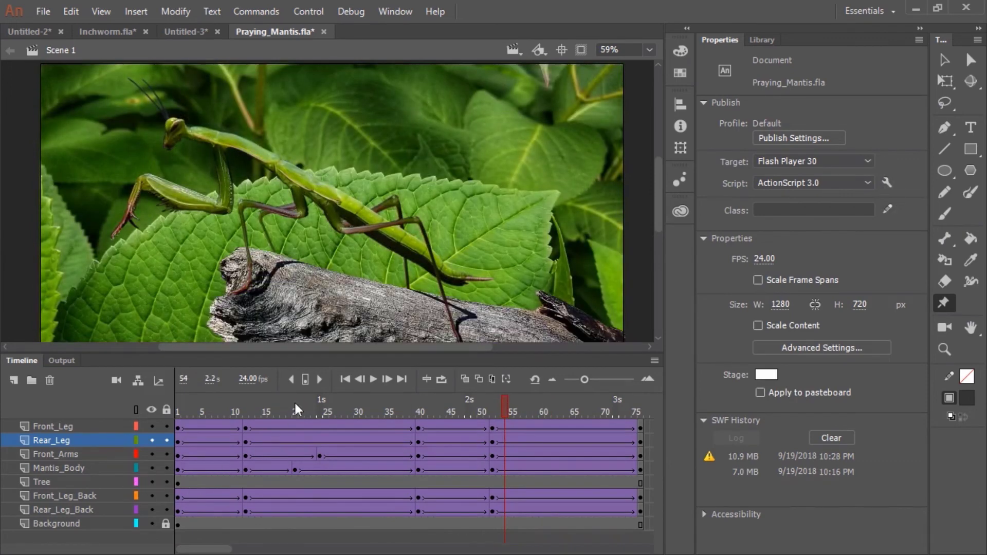
drag(295, 404, 137, 465)
key(Return)
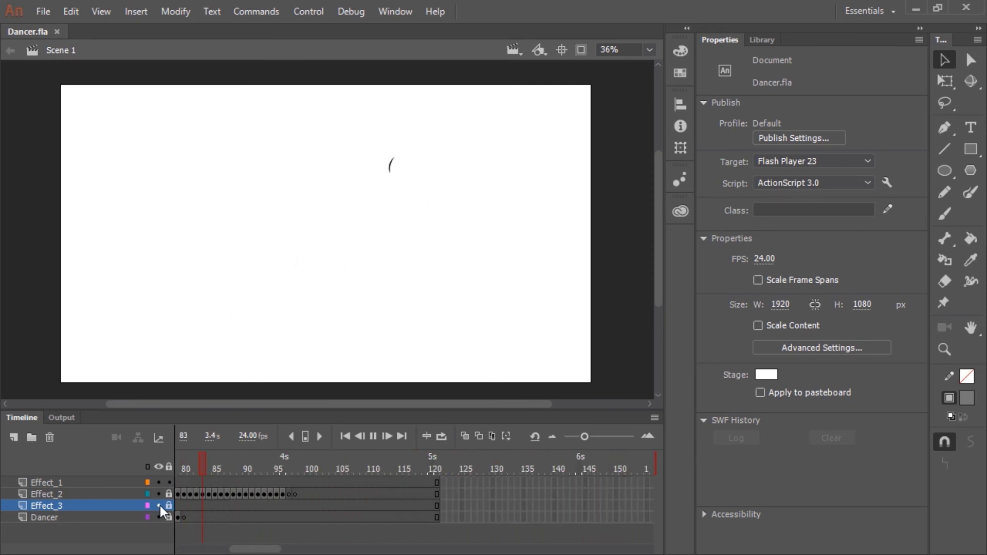
In Dancer.fla, scrub through the frame-by-frame drawings on the Dancer and Effect layers.
drag(312, 468, 573, 465)
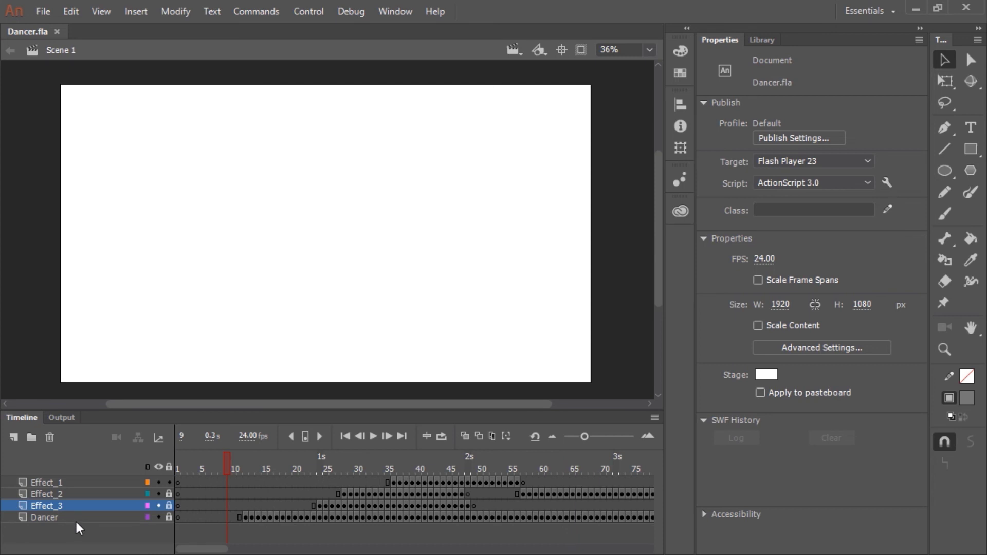
click(72, 519)
drag(229, 465, 603, 449)
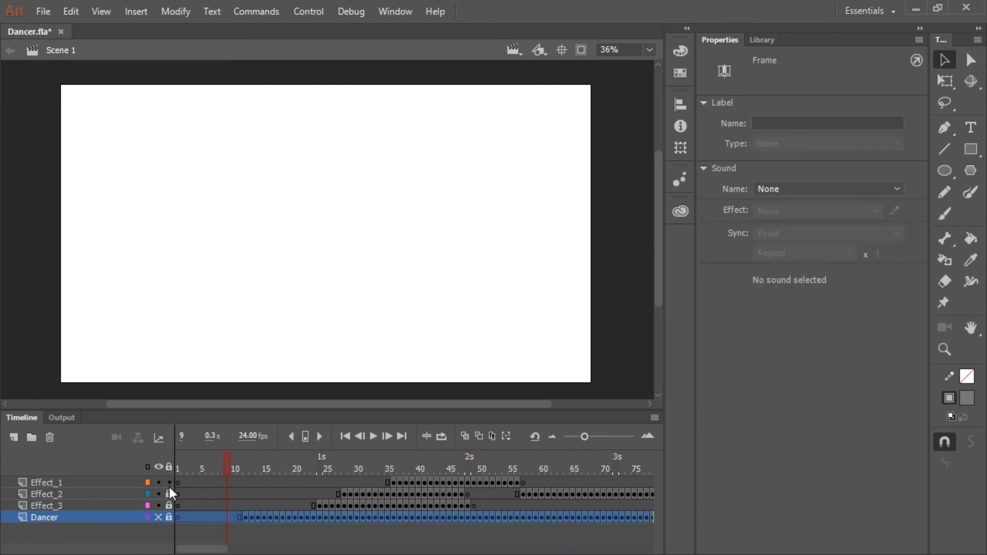
click(187, 469)
drag(280, 482, 489, 467)
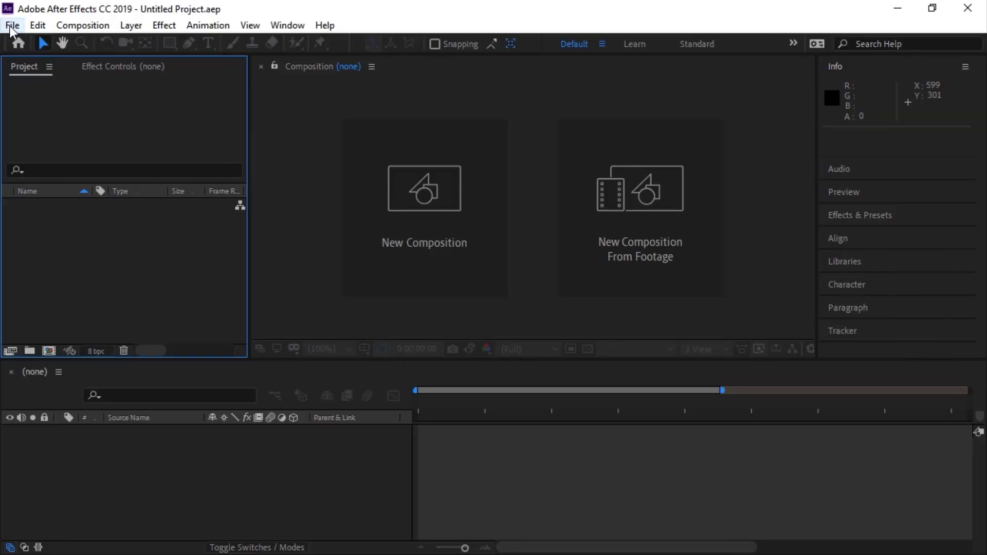
Switch to After Effects and import Dancer.fla, saving its imported files to the Animate After Effects Workflow folder without audio.
click(11, 26)
mouse_move(142, 208)
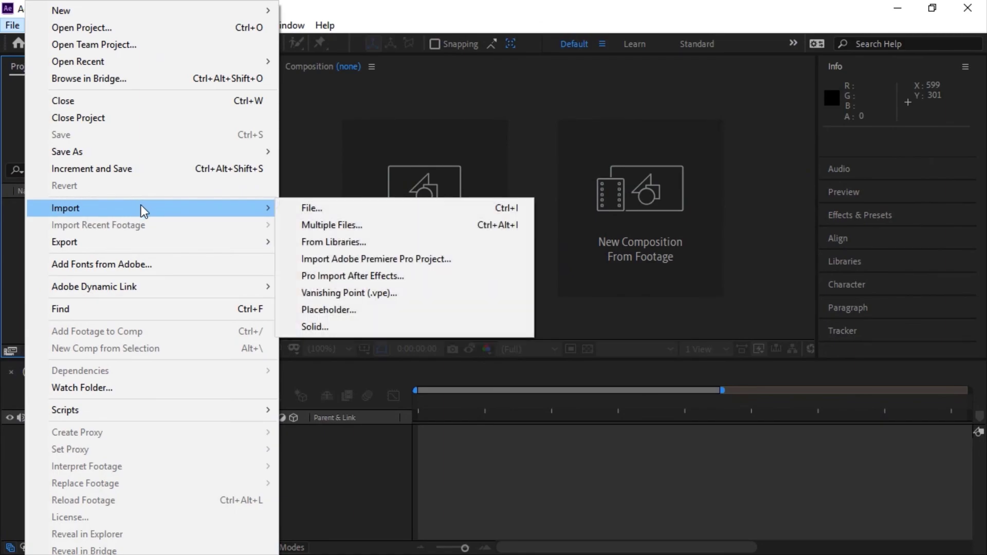
click(311, 209)
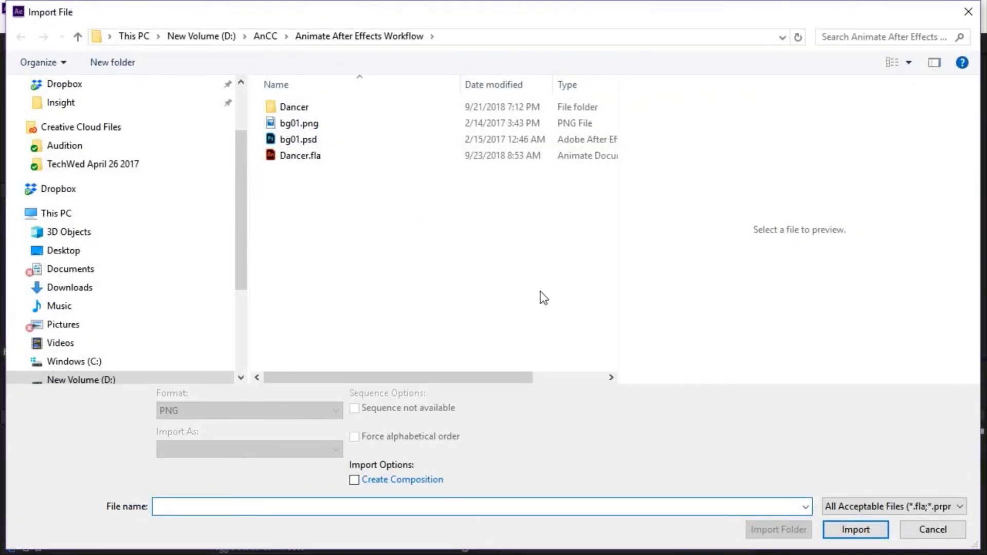
double_click(298, 156)
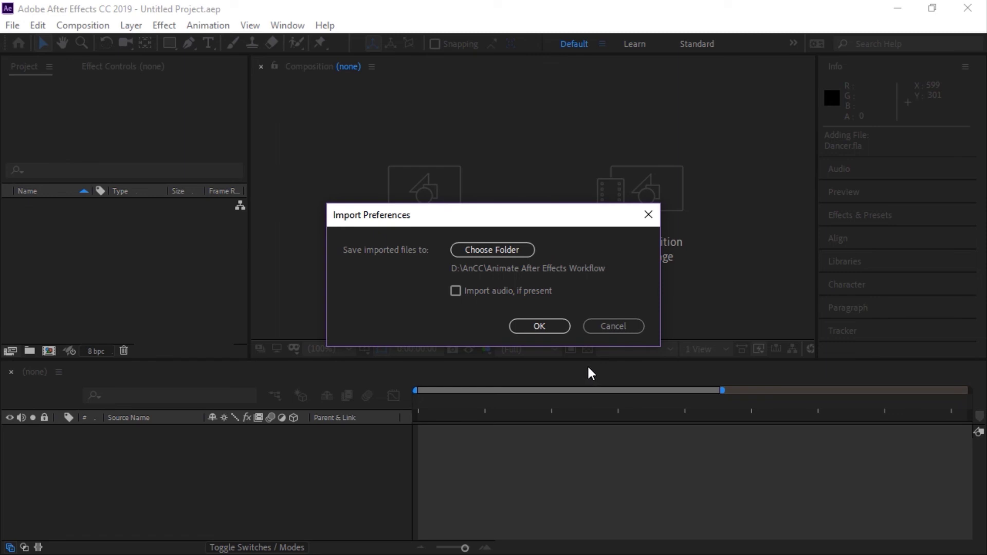
click(545, 329)
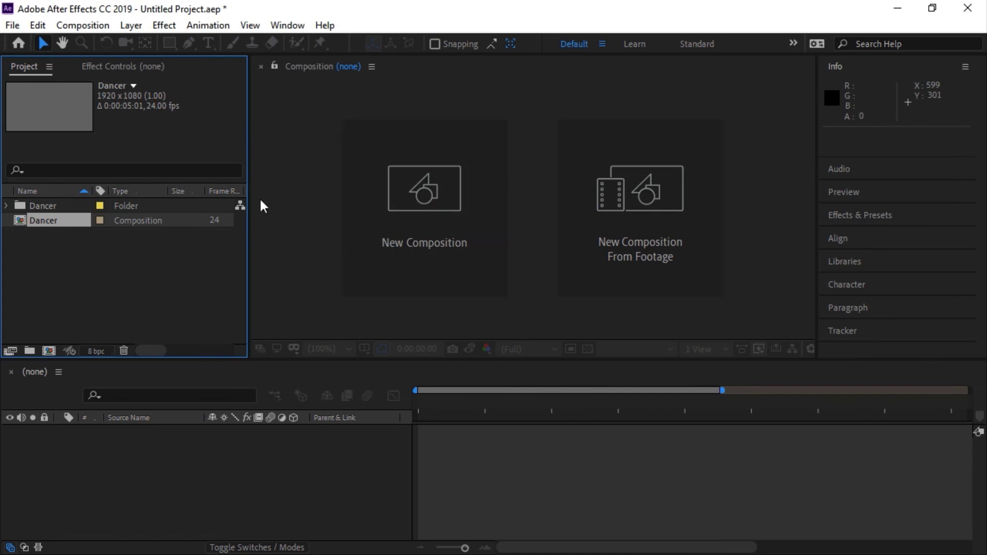
Check the SWF files inside the imported Dancer folder and open the Dancer composition.
click(7, 206)
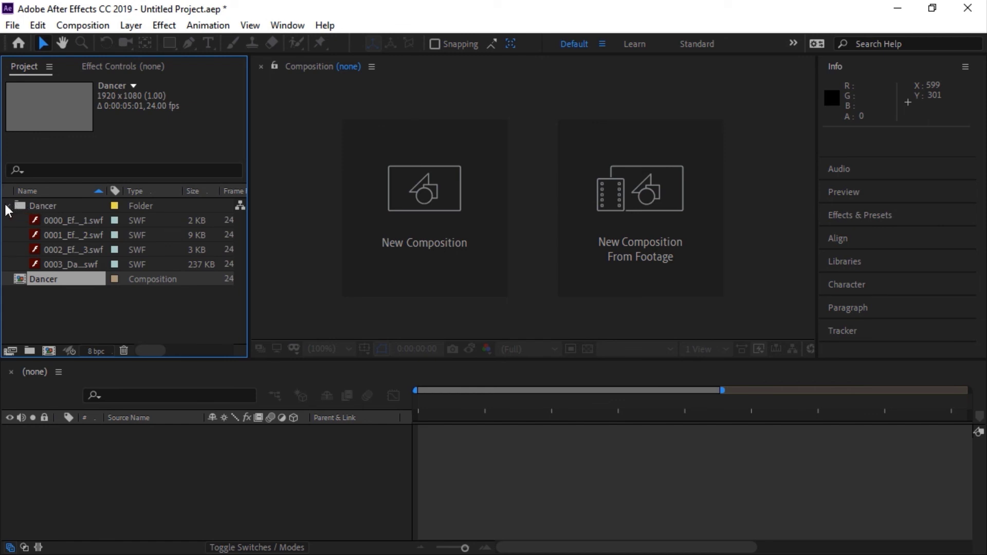
click(7, 206)
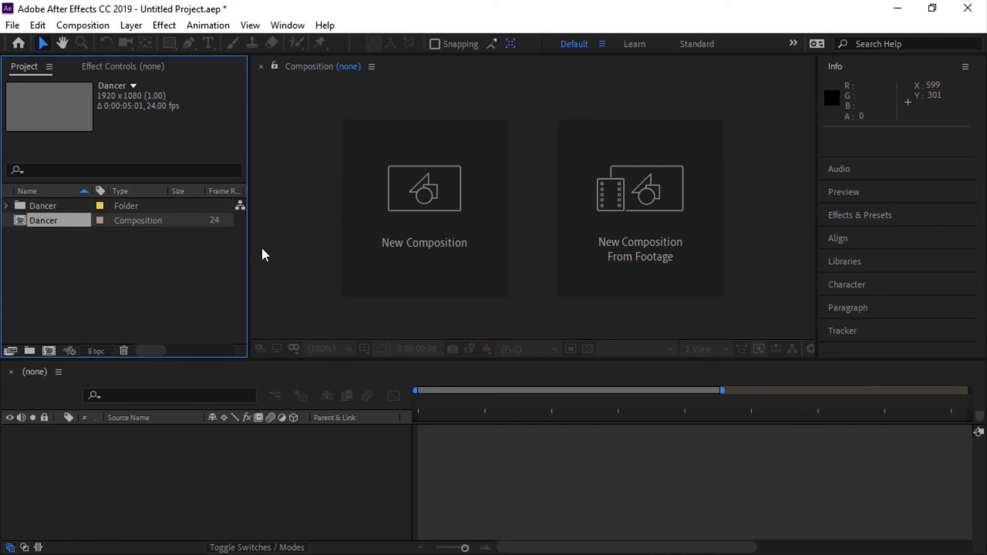
double_click(20, 222)
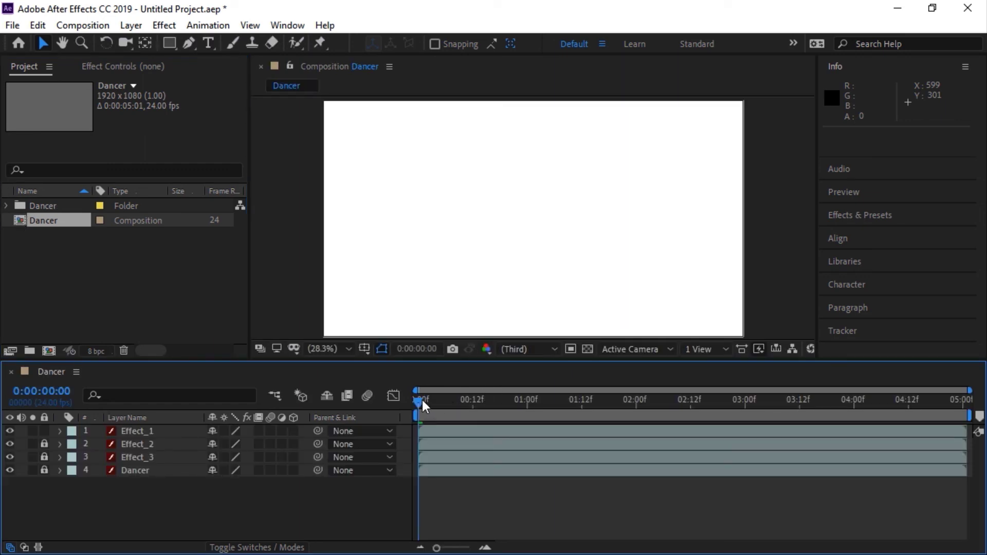
Preview the Dancer composition twice from its start.
key(space)
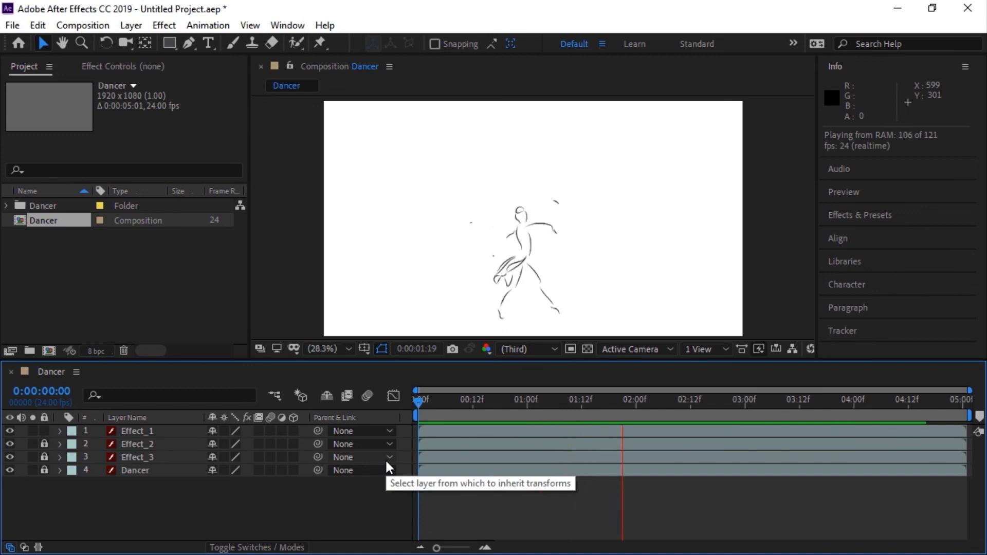
key(space)
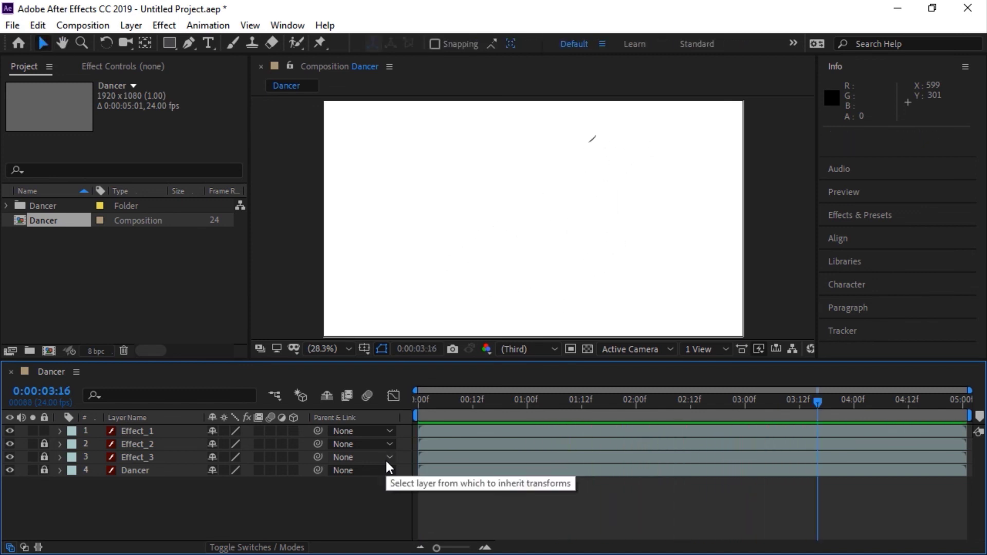
key(Home)
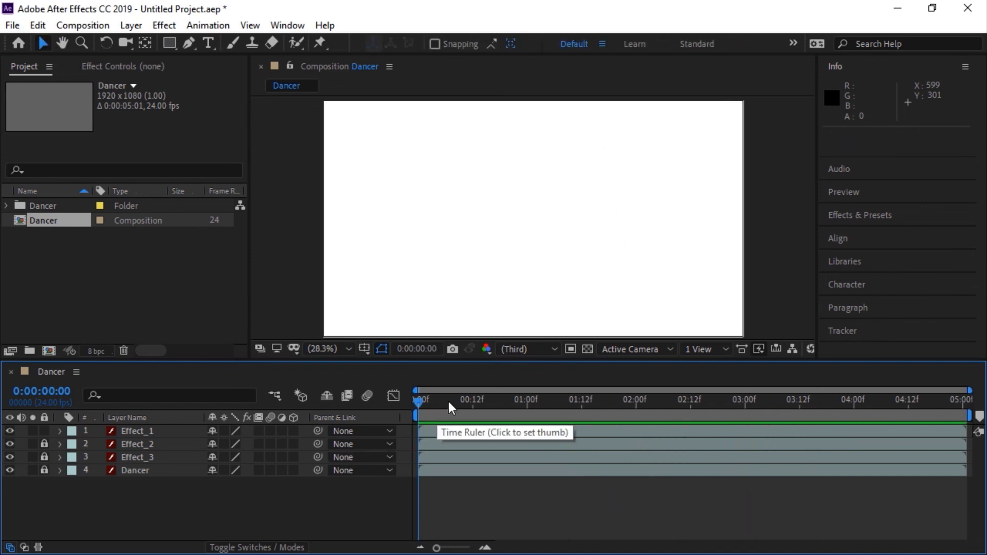
key(space)
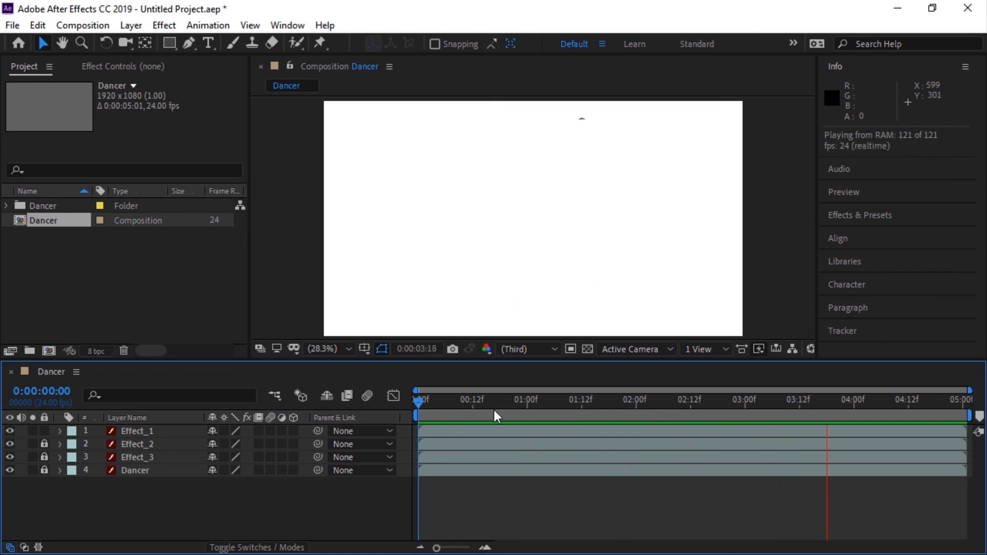
key(space)
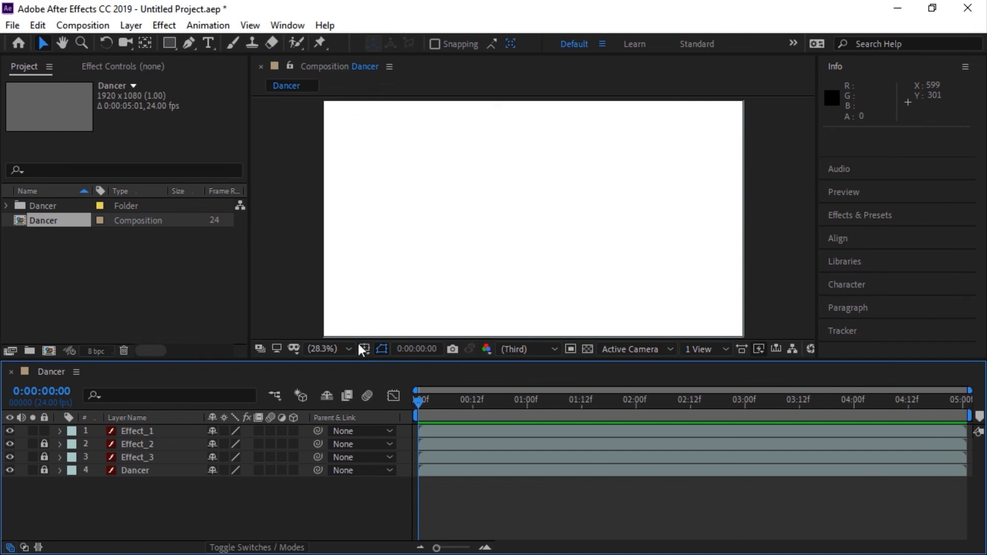
Import bg01.png and place it in the Dancer composition as the bottom layer, below the Dancer layer.
click(12, 25)
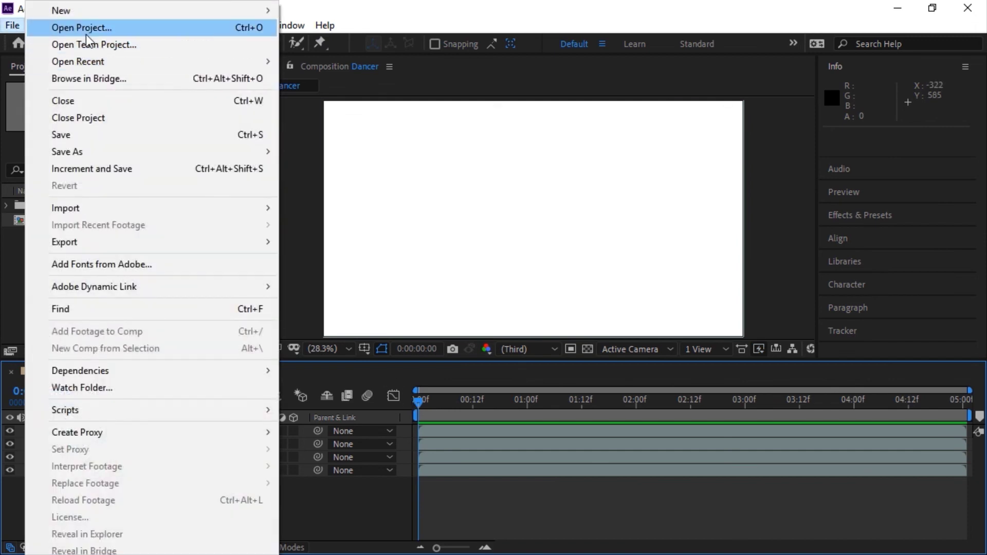
mouse_move(95, 208)
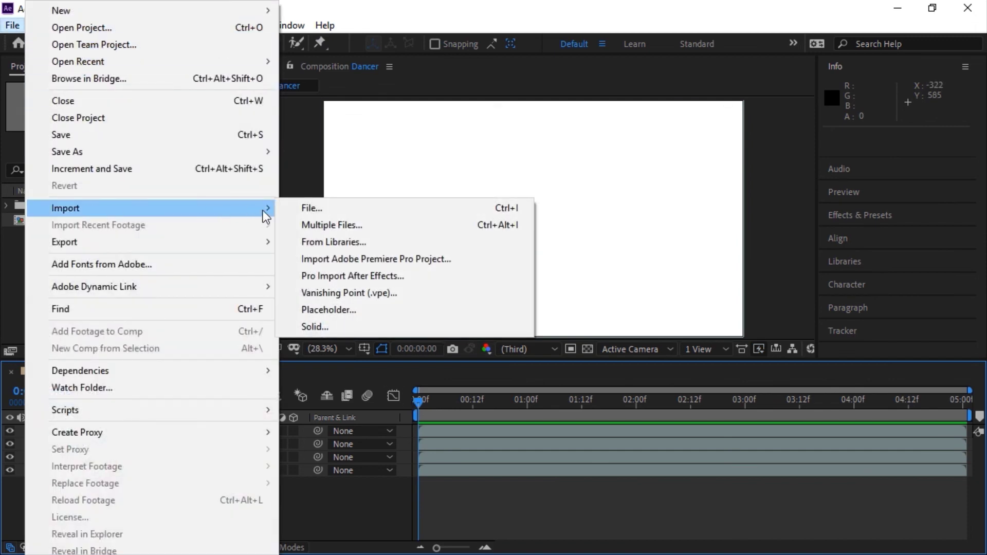
click(314, 207)
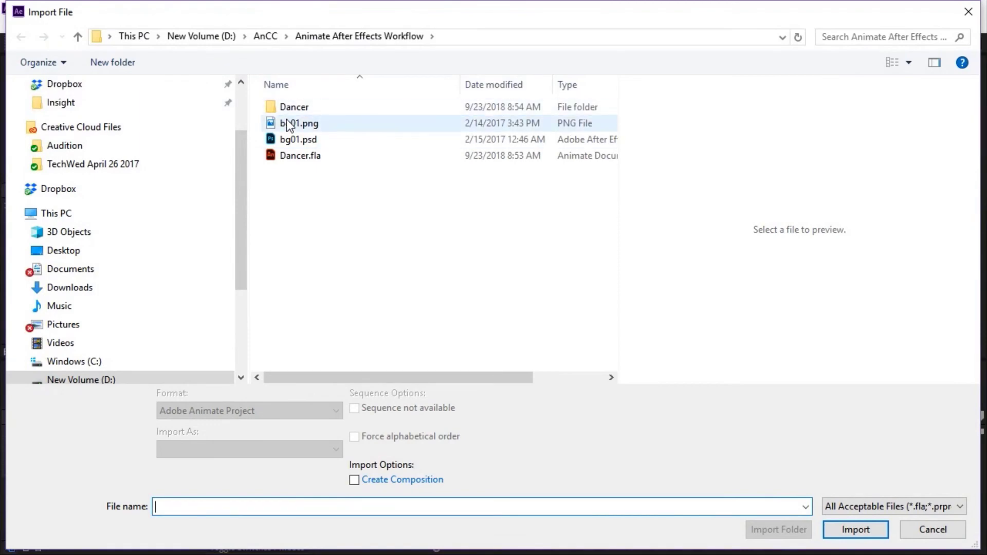
double_click(285, 124)
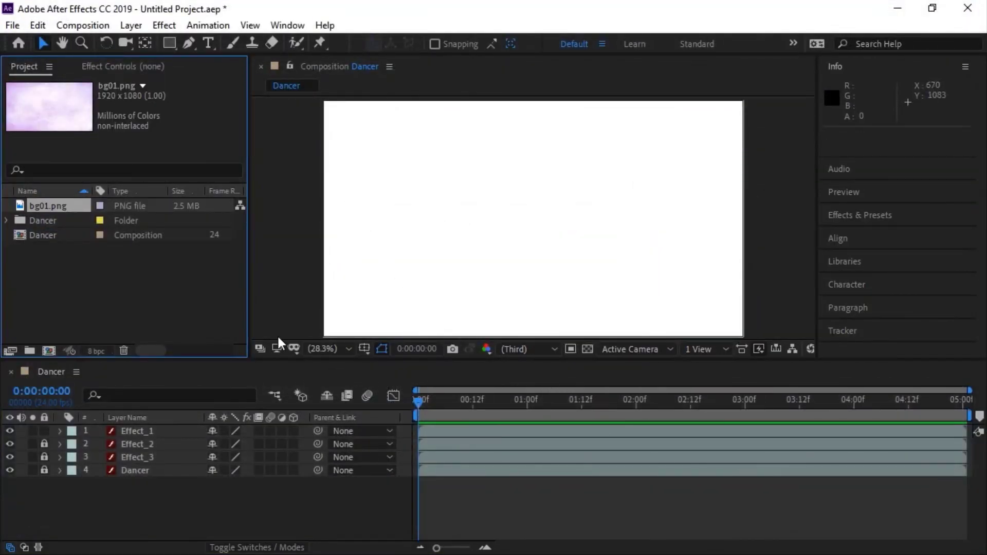
drag(22, 208, 143, 523)
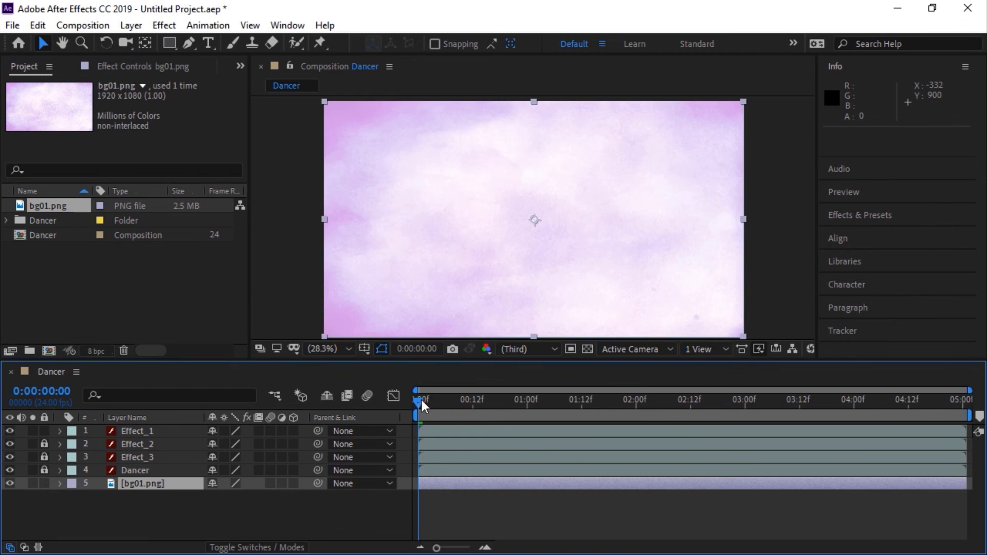
Preview the Dancer composition from its start with the background, and scrub back through the early frames.
drag(422, 407, 412, 441)
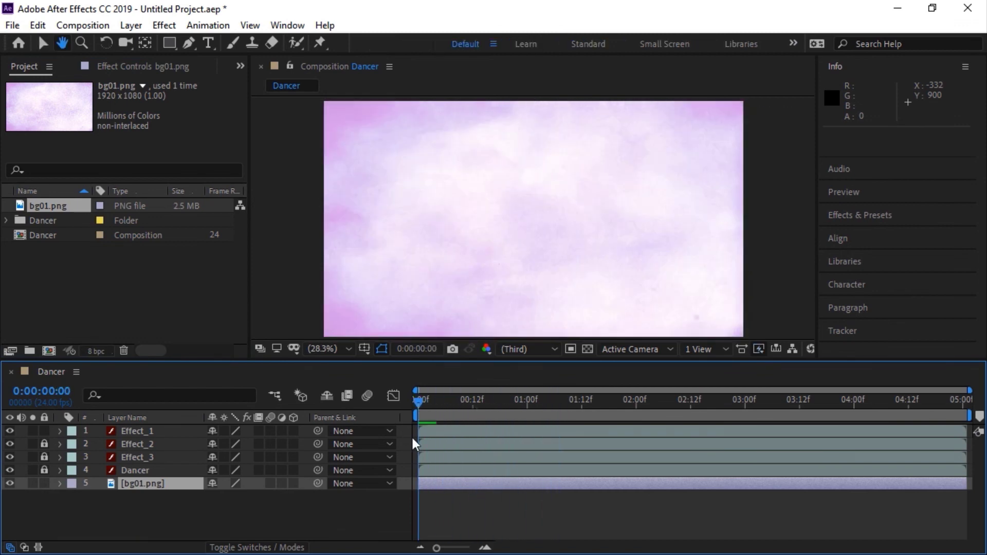
key(space)
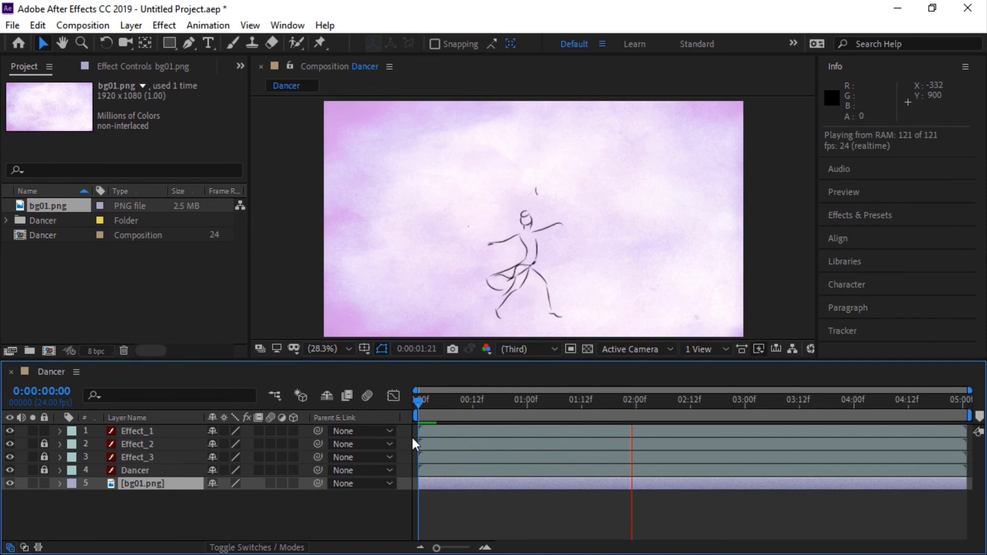
key(space)
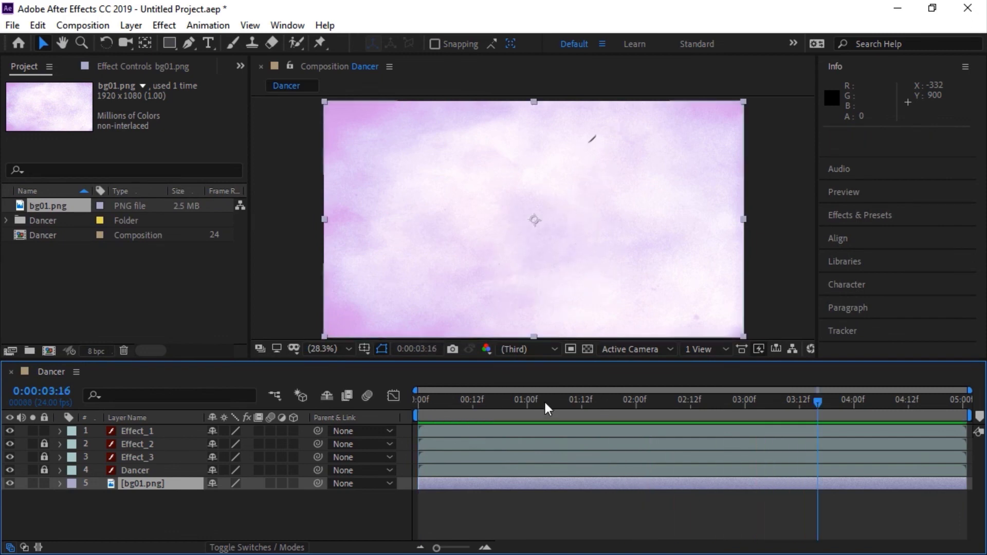
drag(545, 404, 474, 413)
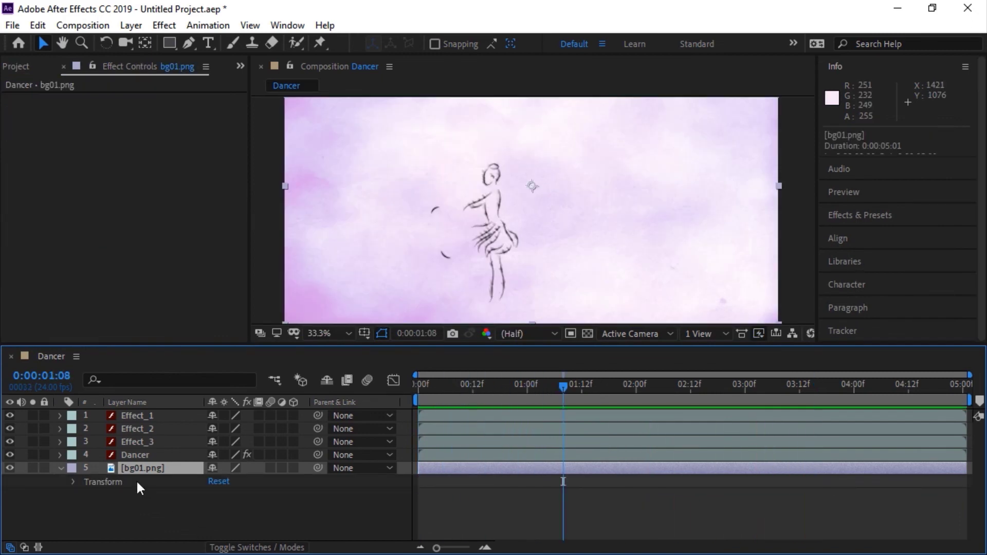
Apply the CC Light Sweep effect to the bg01.png background layer.
click(137, 480)
click(73, 469)
click(164, 25)
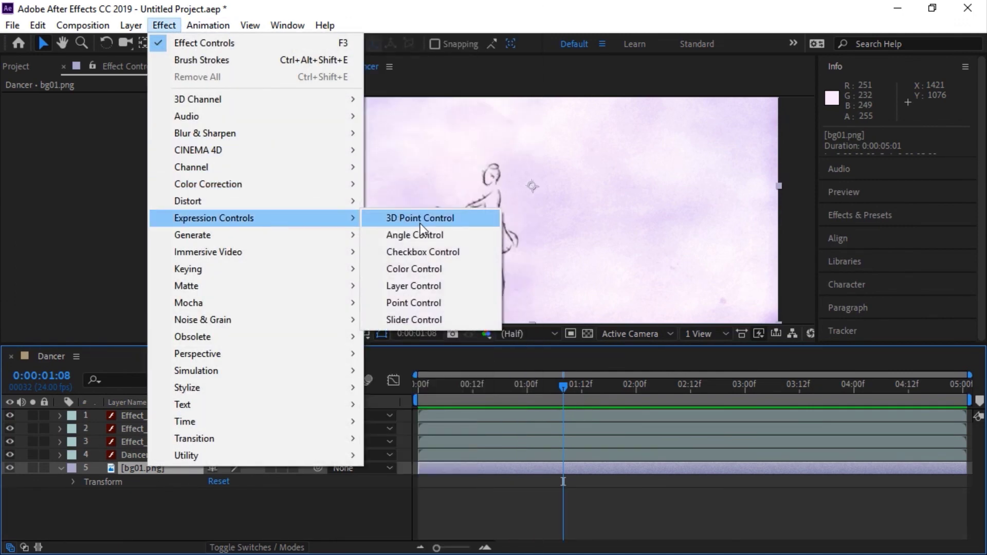
mouse_move(320, 236)
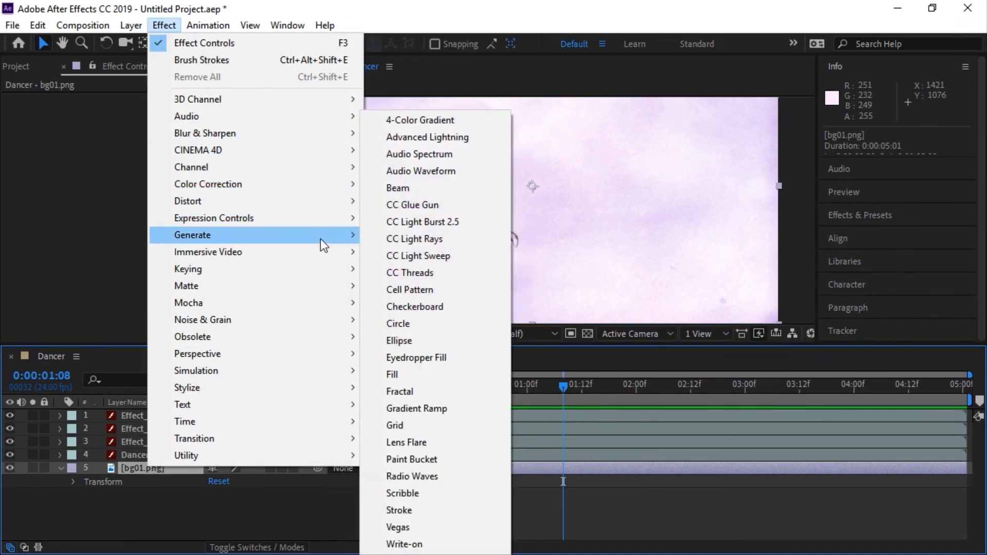
click(440, 255)
At the first frame, set the light sweep's Shape to Smooth and enable keyframing for Direction, Width, Sweep Intensity, Edge Intensity and Edge Thickness.
click(424, 391)
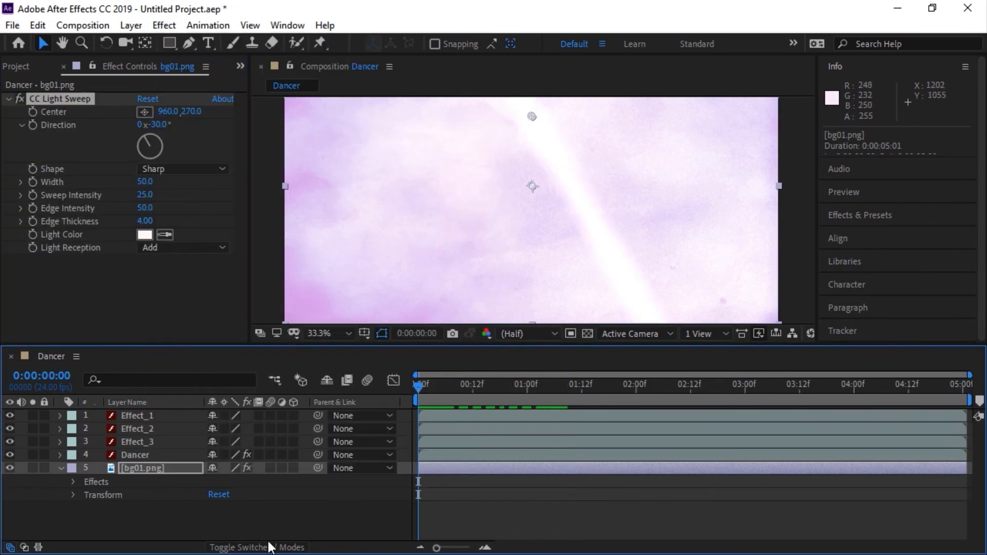
click(112, 442)
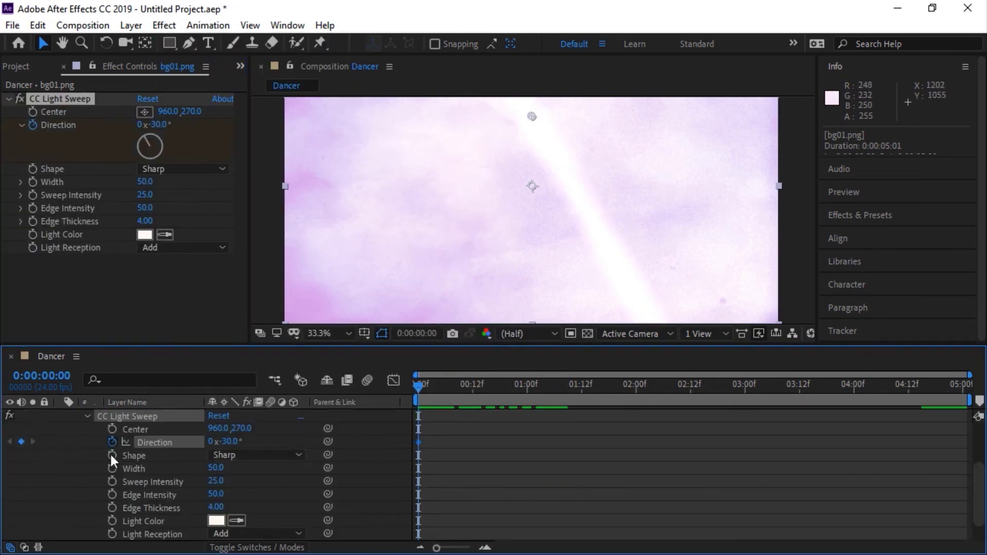
click(270, 456)
click(260, 488)
click(112, 468)
click(112, 482)
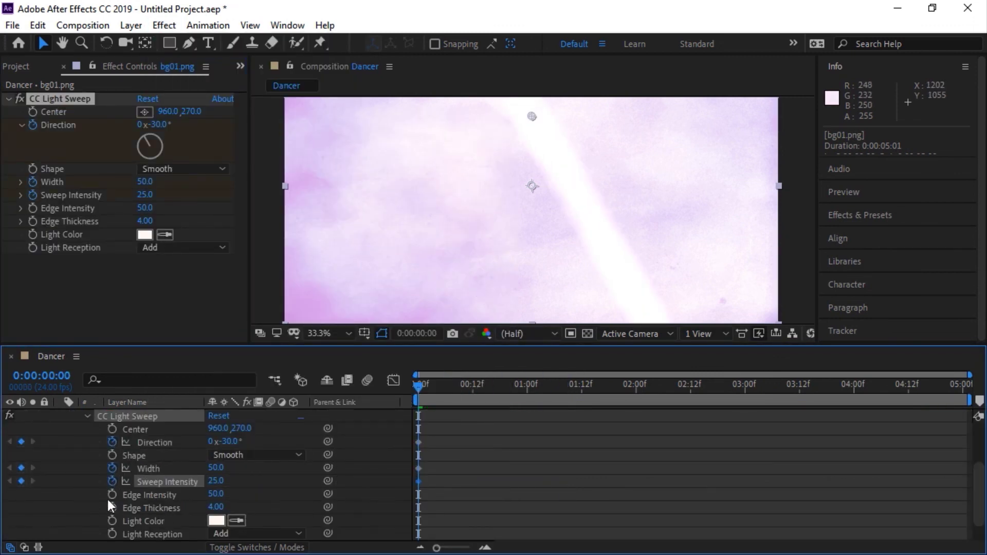
click(112, 494)
click(112, 507)
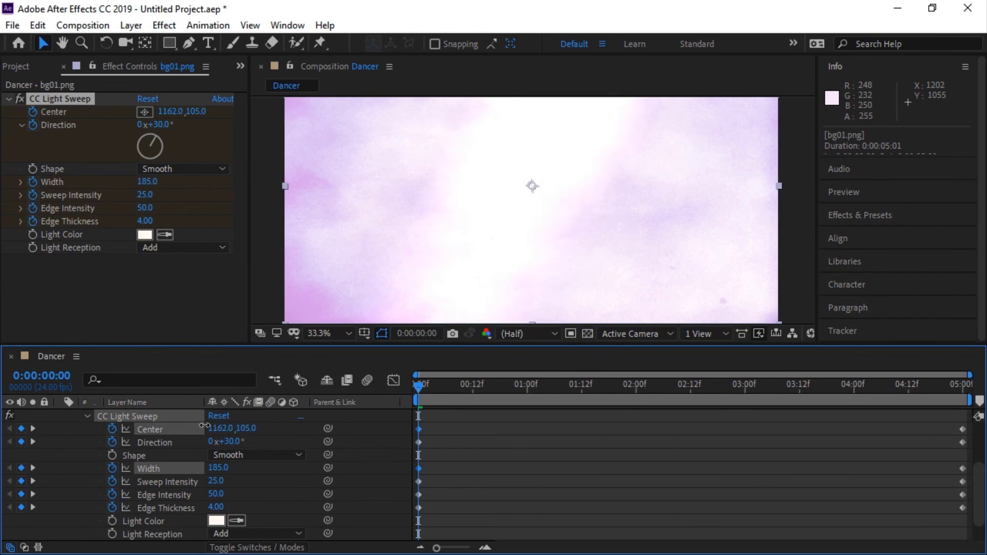
Adjust the light sweep's Center at the first frame to about 1162, 105 and scrub through the timeline to check the sweep.
drag(205, 425, 203, 425)
drag(418, 387, 839, 388)
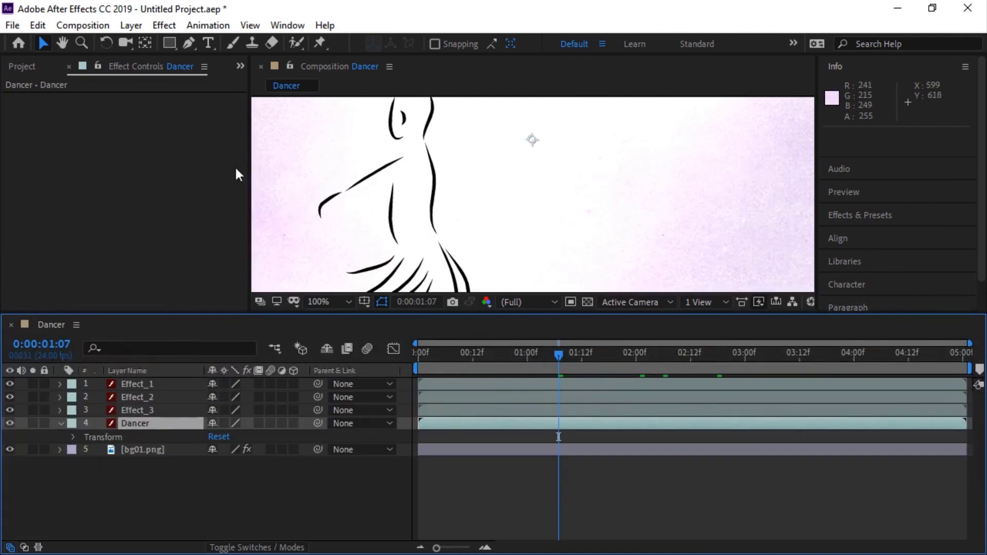
Apply the Brush Strokes effect to the Dancer layer.
click(164, 25)
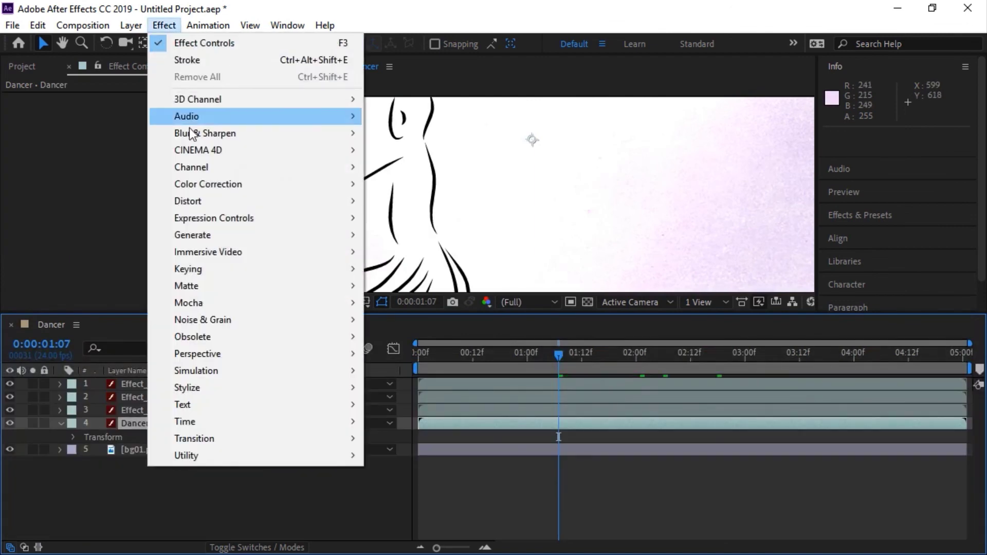
mouse_move(205, 388)
click(442, 138)
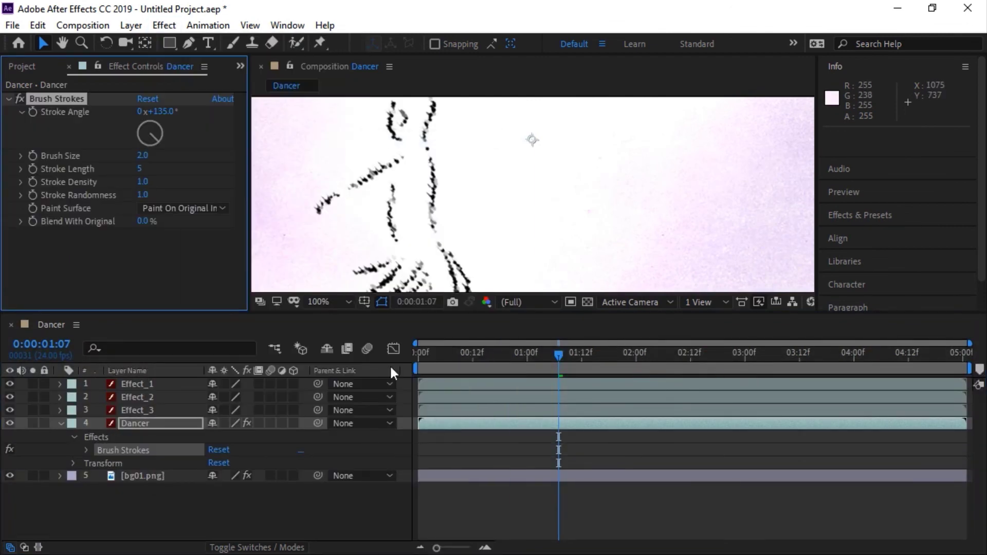
Set the Brush Strokes effect's Brush Size to 0 on the Dancer layer and preview the animation from 0:00:00:20.
click(86, 450)
drag(214, 461, 842, 450)
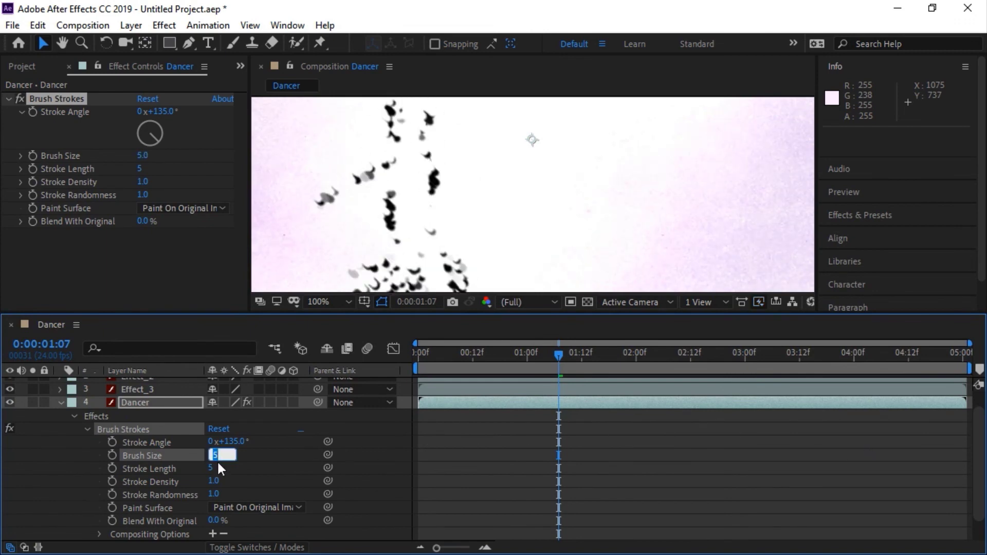
key(Return)
click(508, 354)
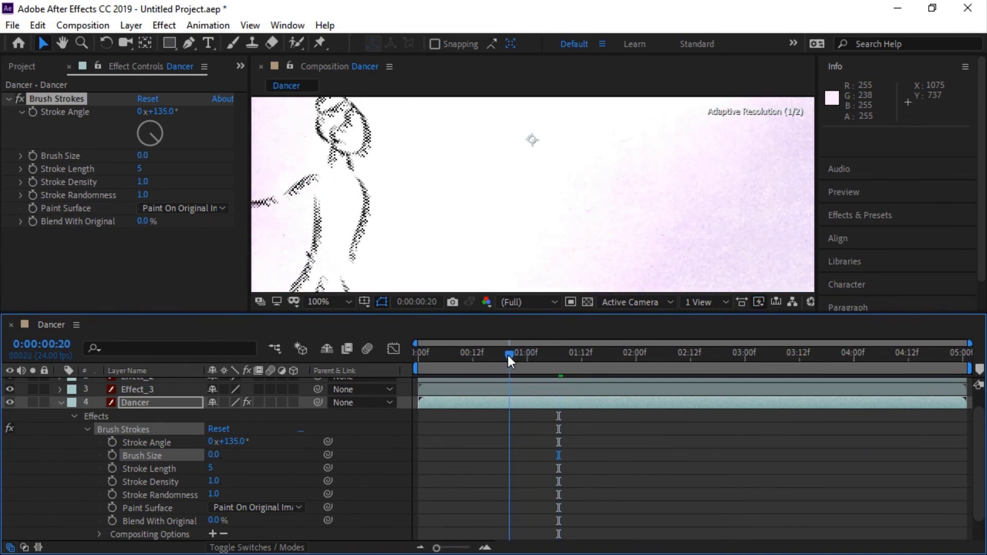
key(space)
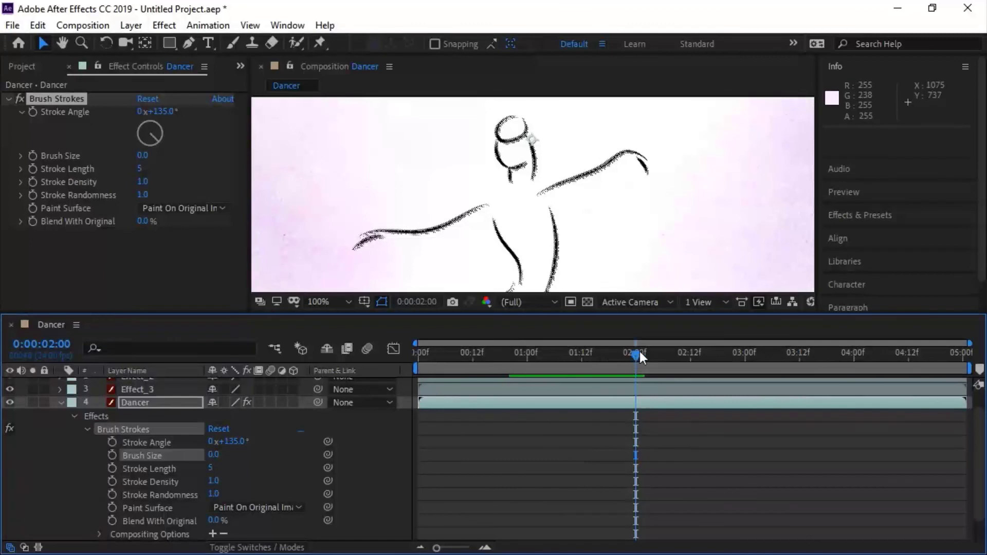